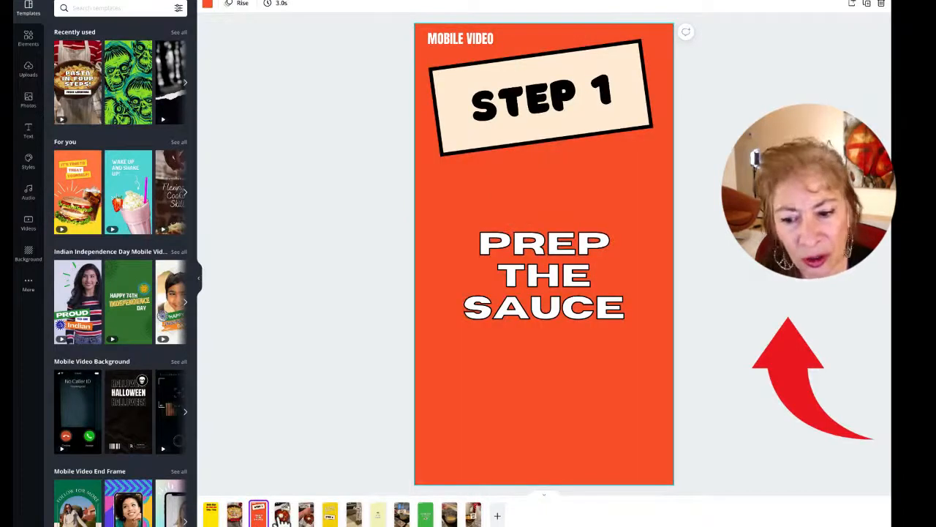
Step: Look through the recipe design's pages 4 to 7, and review the Step 1 page and the pasta title page
click(282, 516)
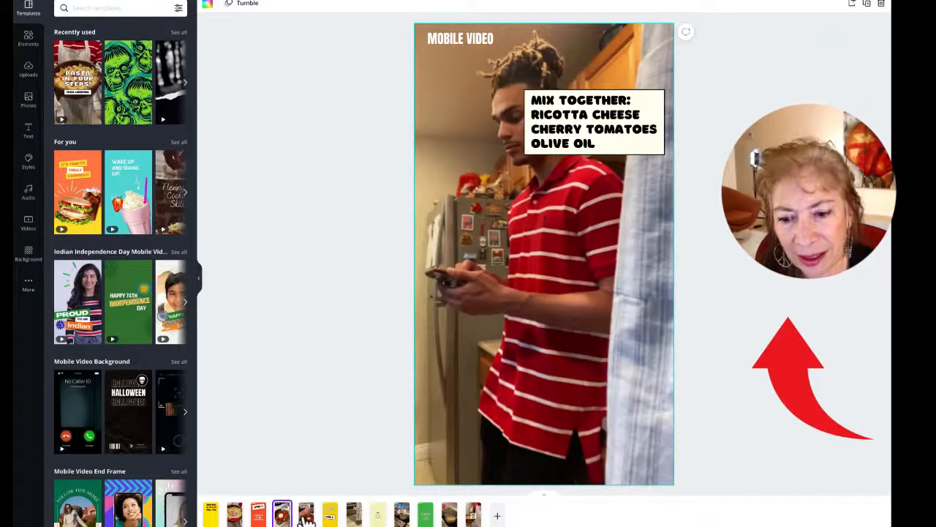
click(306, 515)
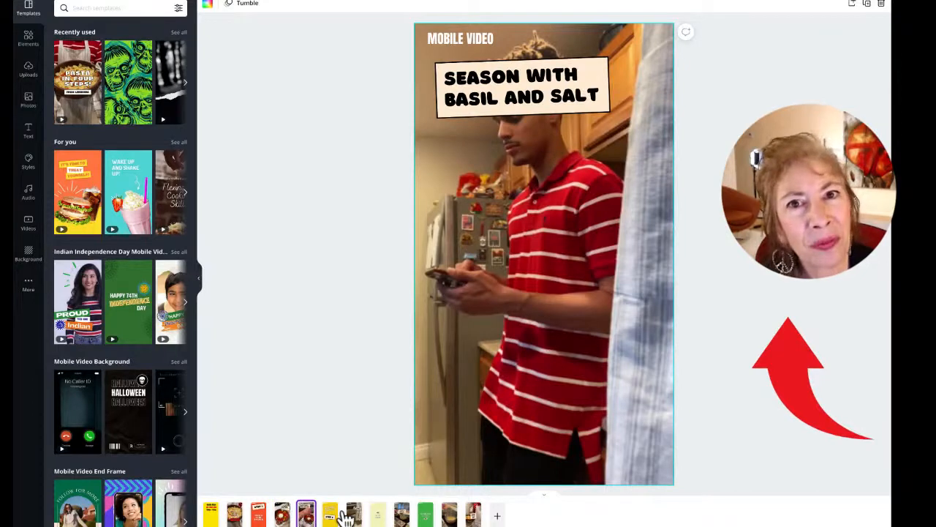
click(330, 515)
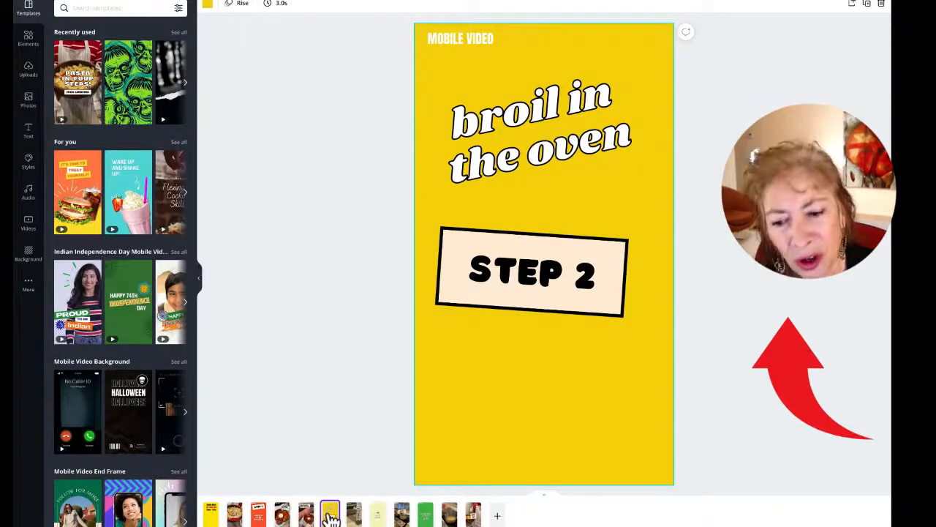
click(354, 515)
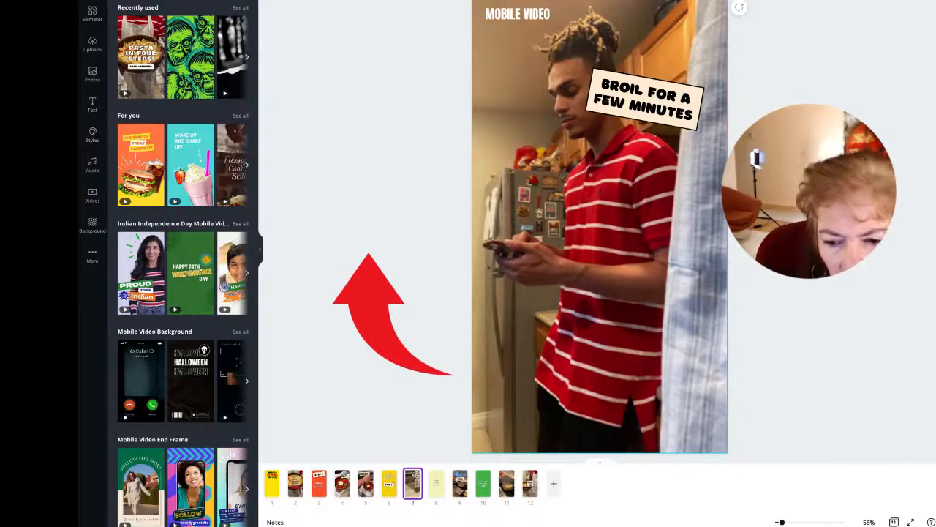
click(320, 484)
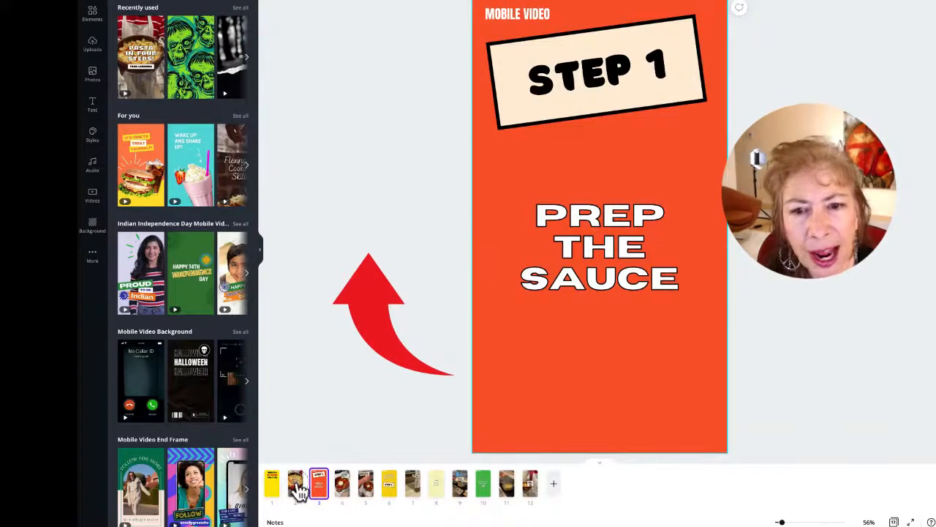
click(295, 484)
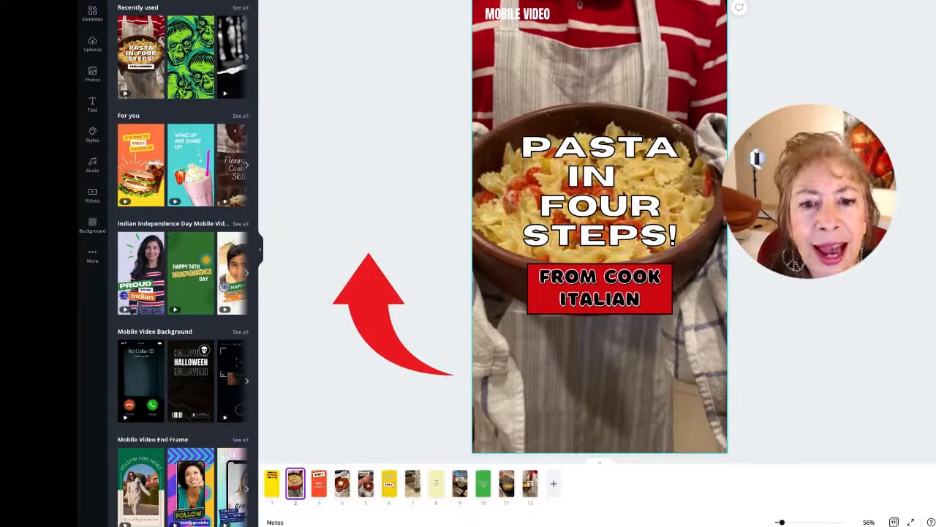
Step: Slide the 2.5-second trim window of the page 2 background video to a later part of the clip
click(578, 149)
click(597, 67)
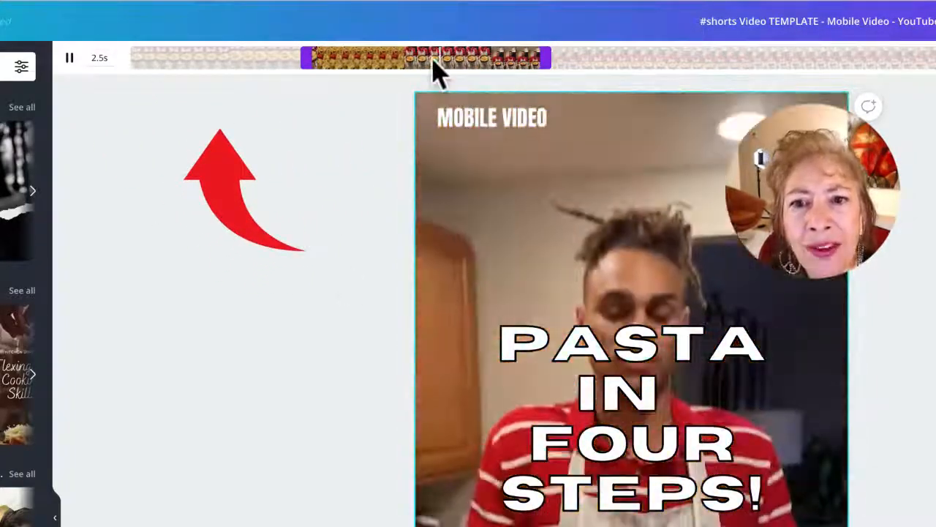
drag(435, 69, 512, 79)
key(space)
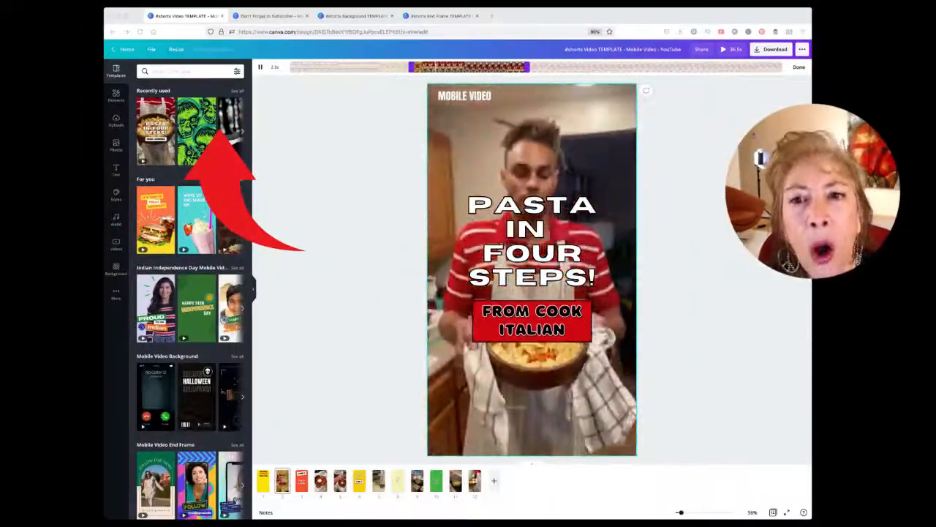
Step: Check the first two pages, preview the whole mobile video through its end, and close the preview
click(264, 488)
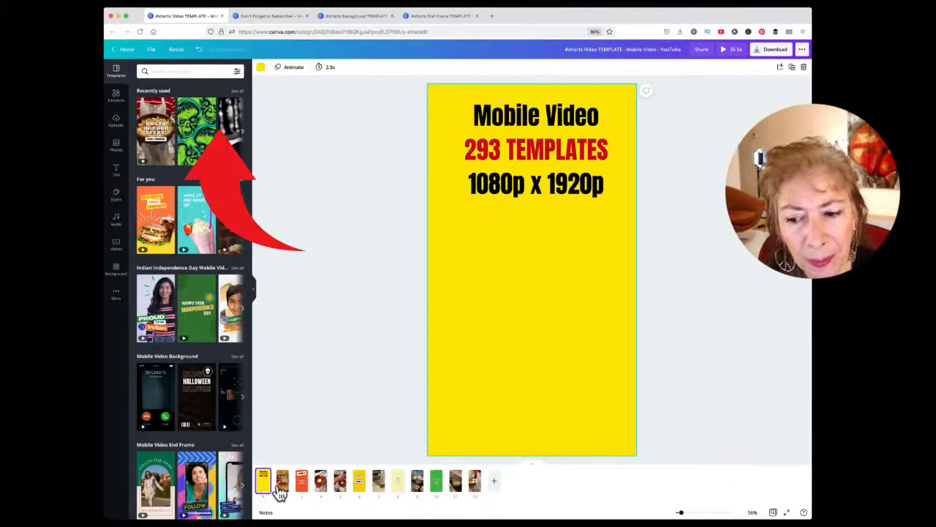
click(283, 484)
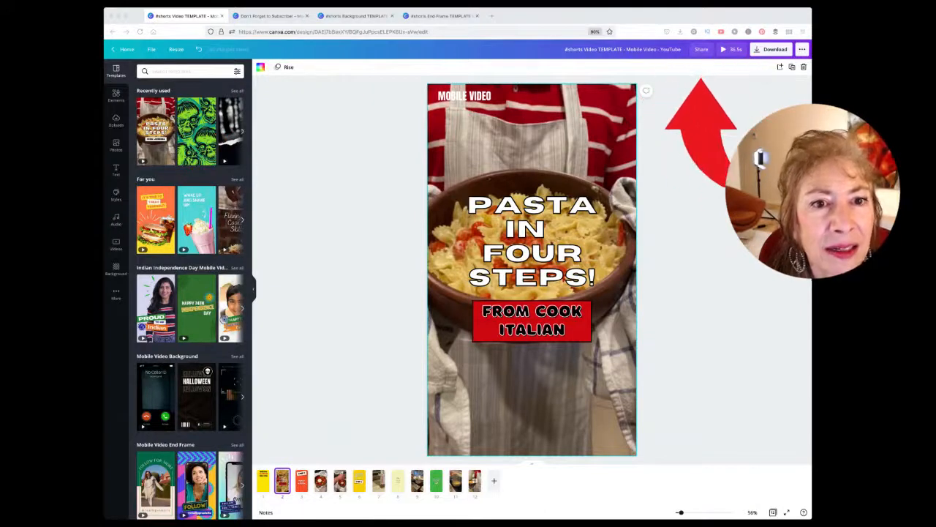
click(675, 340)
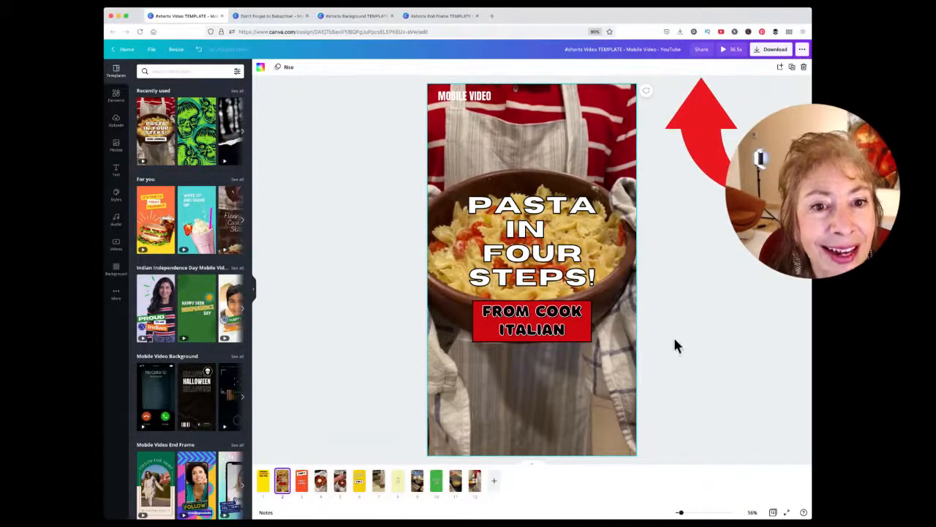
click(723, 51)
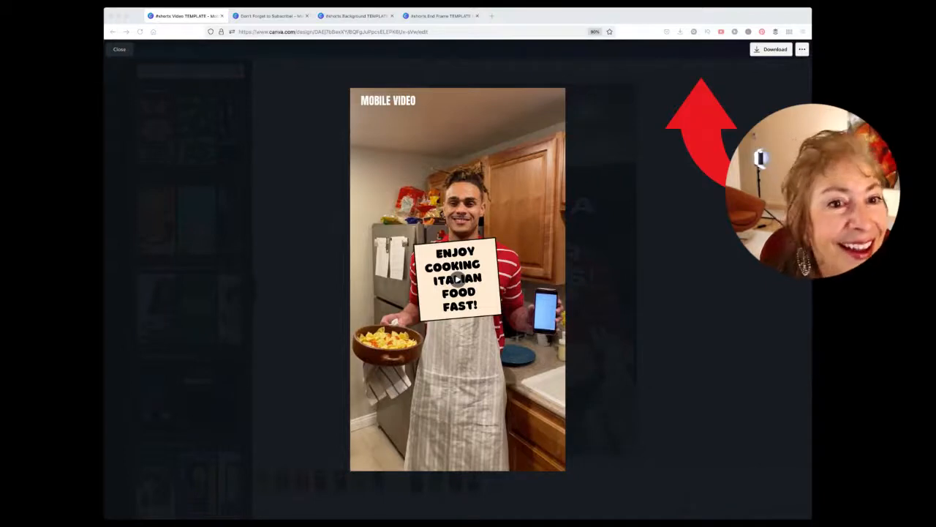
click(589, 359)
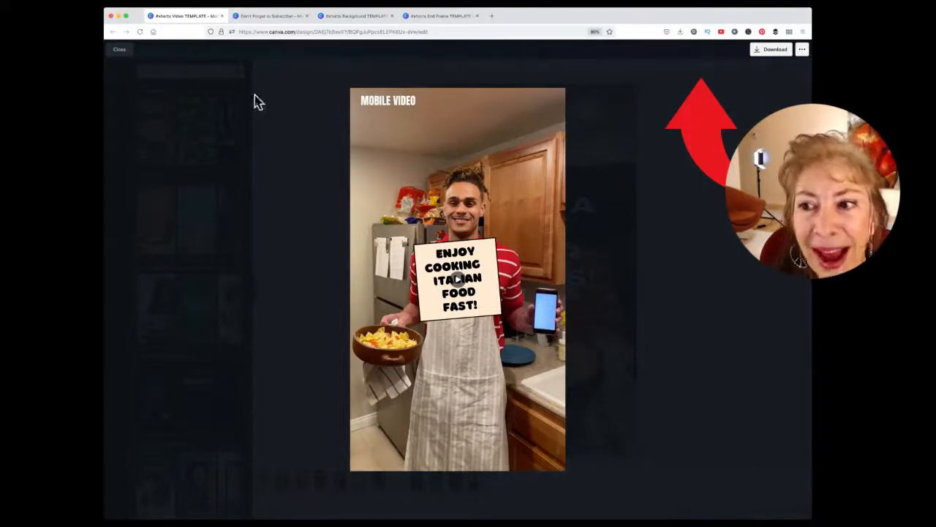
click(121, 53)
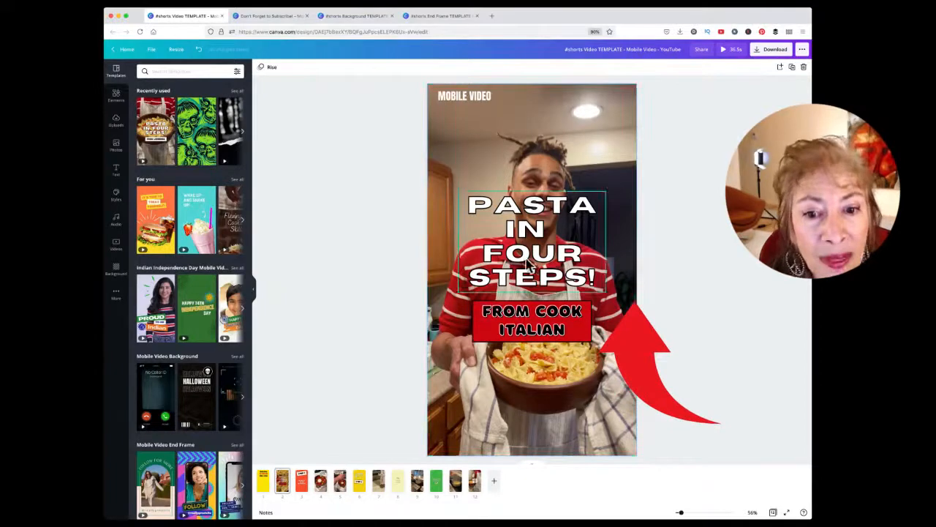
Step: Enlarge the "PASTA IN FOUR STEPS!" title on page 2 to about size 113 and move it to the top of the page
click(599, 210)
drag(606, 191, 627, 151)
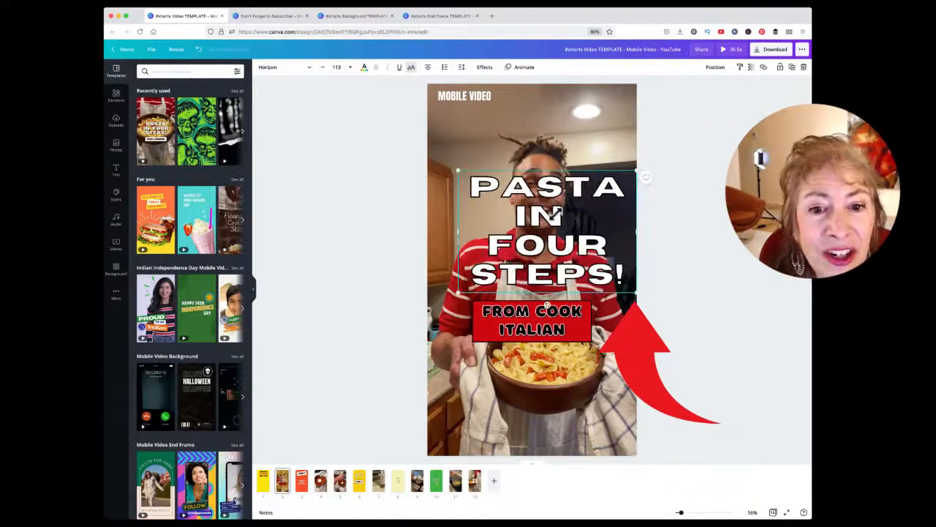
drag(553, 214, 543, 136)
Step: Enlarge the red box and its "FROM COOK ITALIAN" text to about size 90, placing both just below the pasta bowl
click(515, 331)
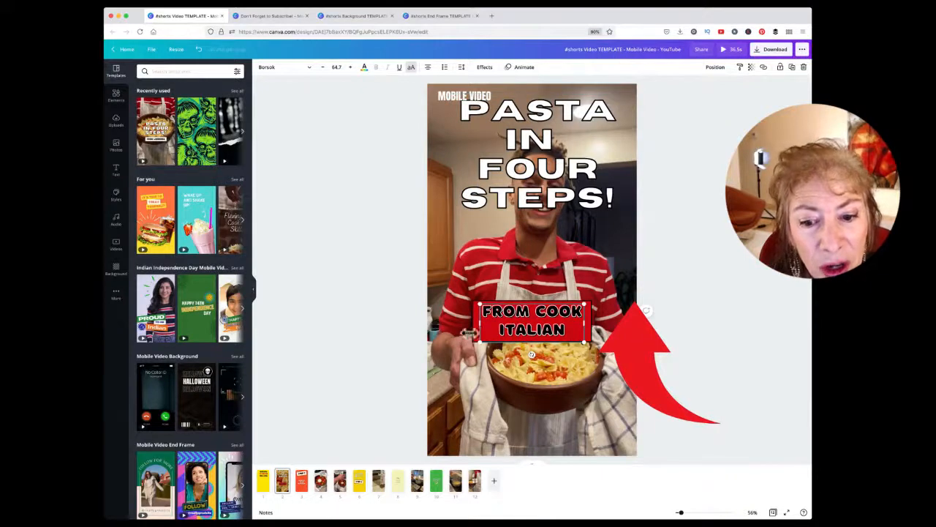
click(479, 336)
click(476, 338)
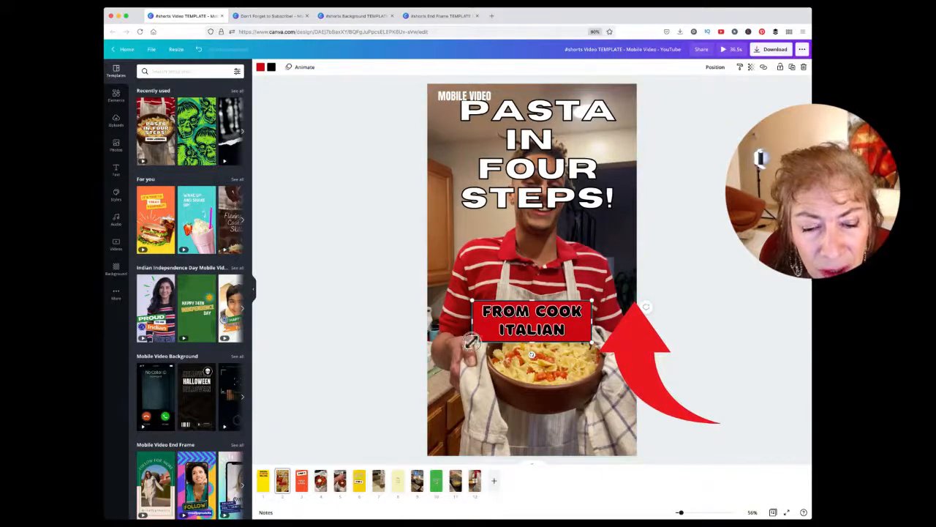
drag(472, 343, 501, 406)
click(532, 322)
drag(532, 322, 530, 391)
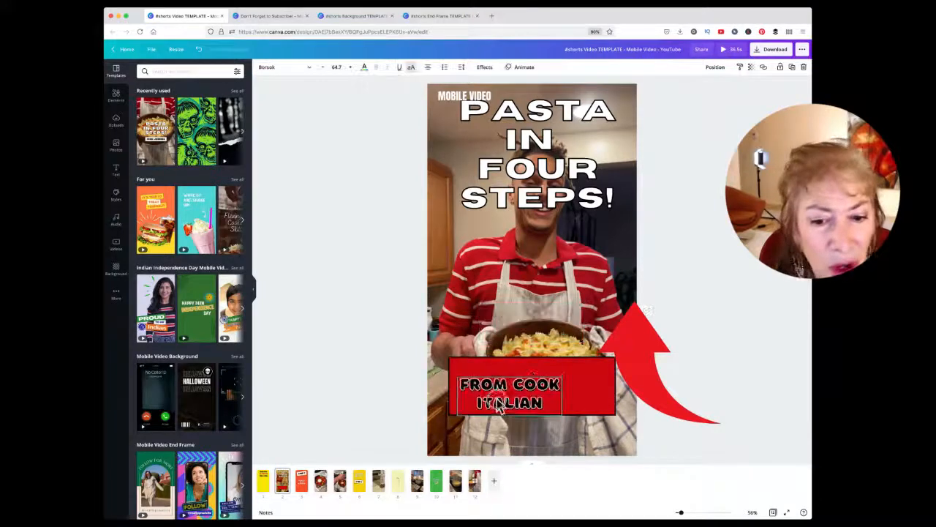
mouse_move(619, 371)
mouse_down()
mouse_move(569, 380)
mouse_move(603, 362)
mouse_up()
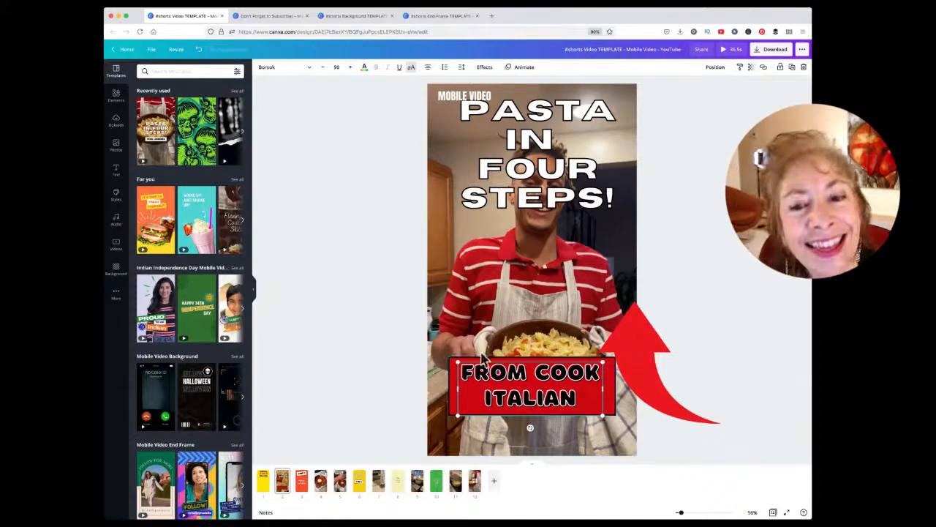
Step: On page 4, move the "MIX TOGETHER" ingredient label onto the man's torso and enlarge its text to about size 64.1
click(302, 484)
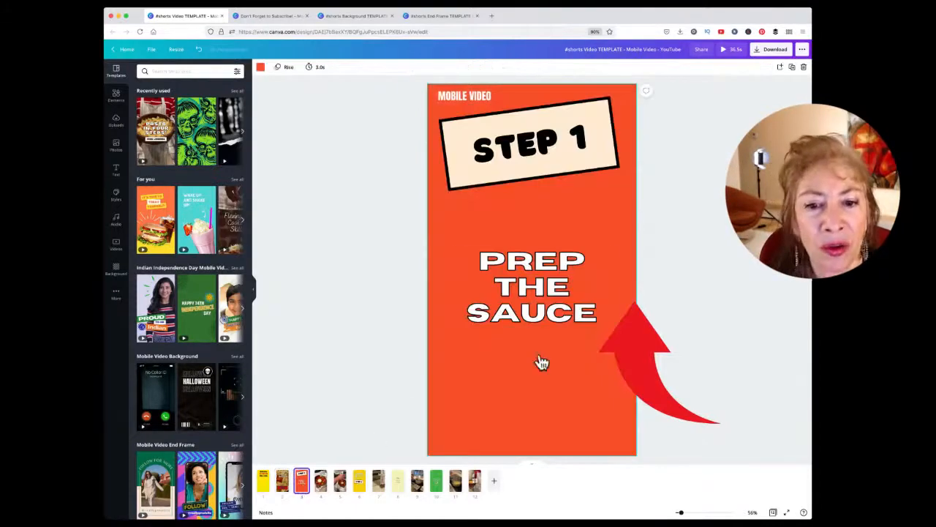
click(515, 293)
click(320, 480)
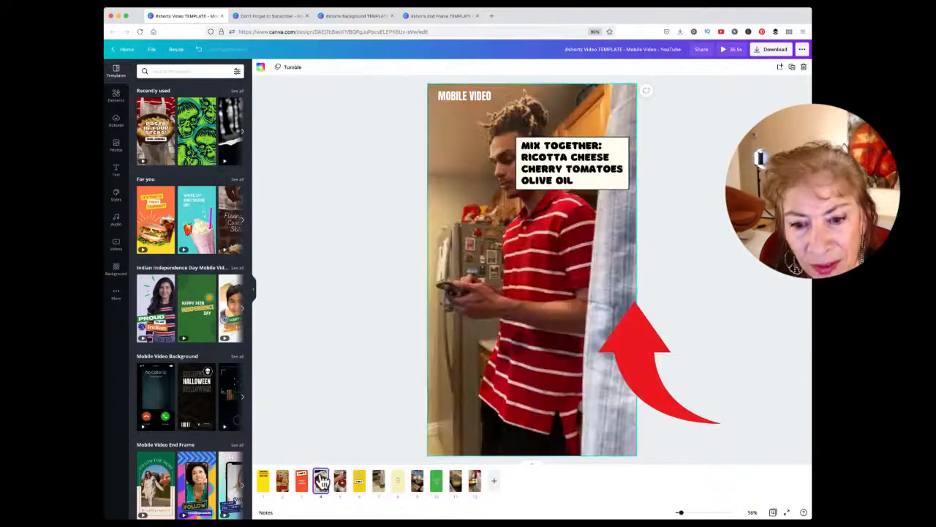
click(574, 170)
drag(574, 170, 500, 231)
drag(557, 253, 613, 310)
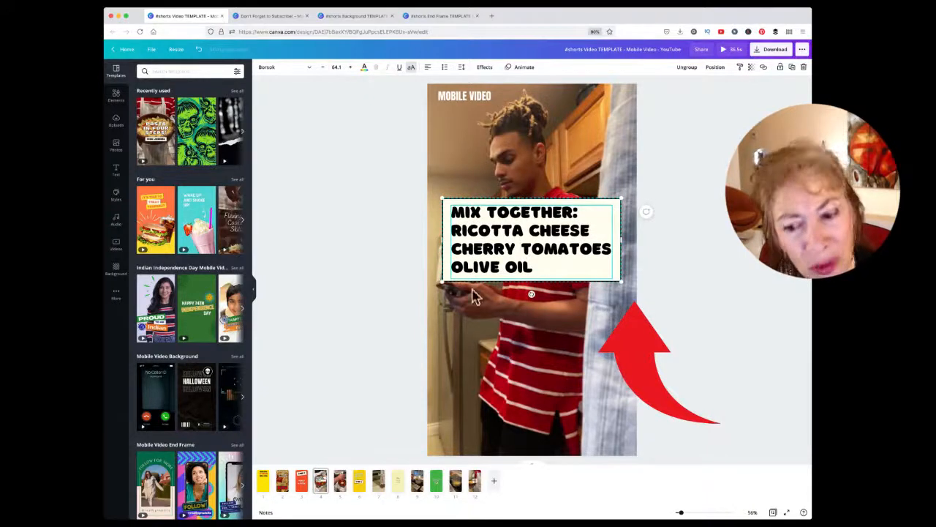
Step: On page 5, move the "SEASON WITH BASIL AND SALT" label down across the torso and enlarge its text to about size 69.3
click(340, 481)
click(548, 146)
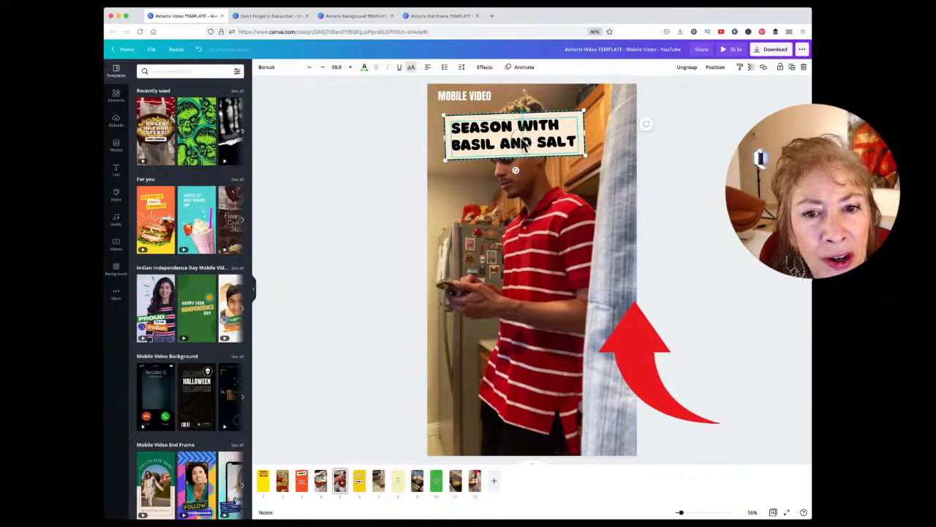
drag(524, 110, 526, 271)
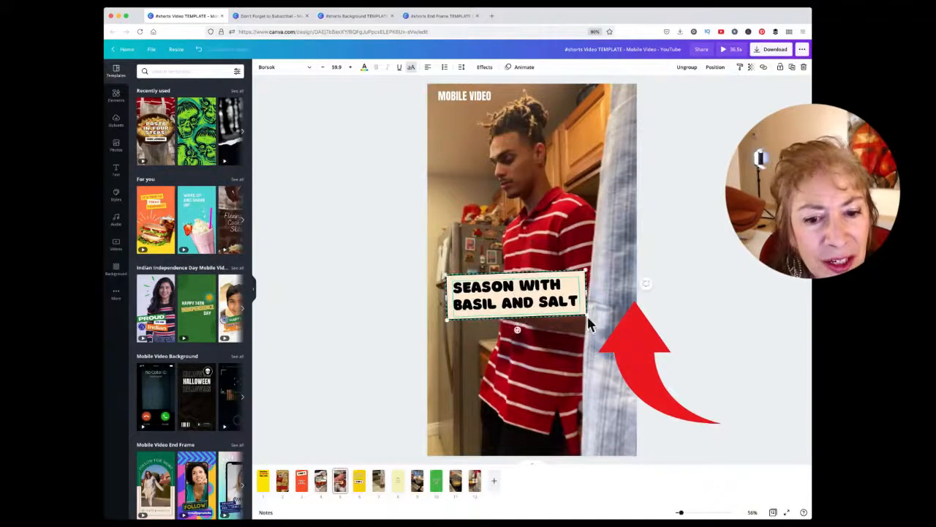
drag(588, 322, 599, 357)
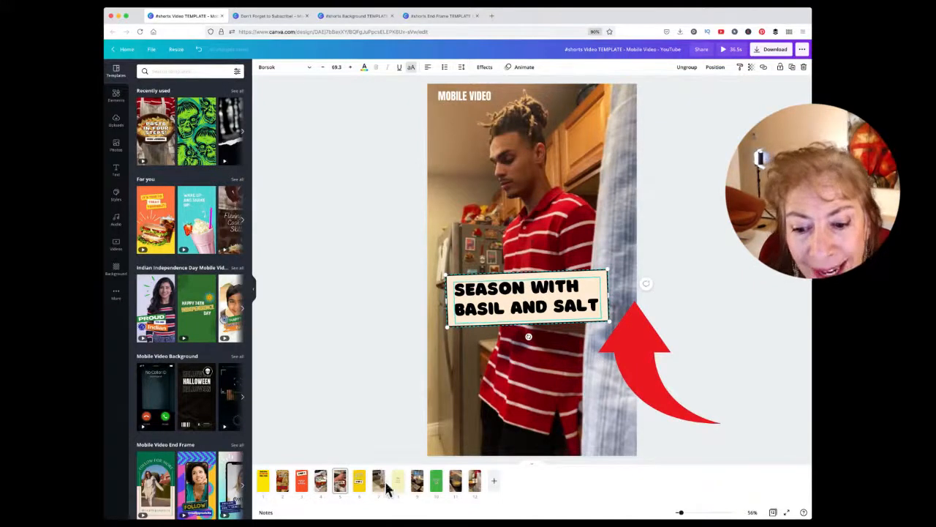
Step: On page 7, enlarge the "BROIL FOR A FEW MINUTES" label to about text size 84.3 and place it across the man's chest
click(361, 484)
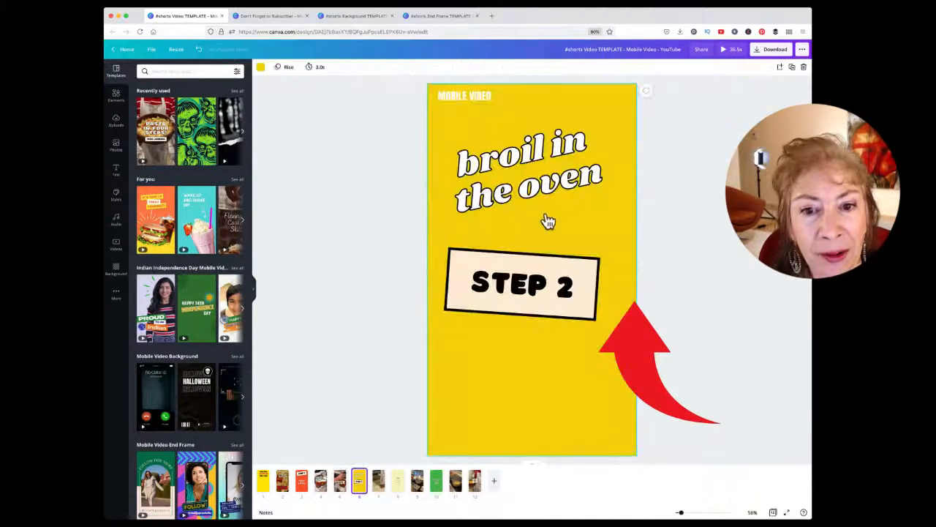
click(377, 482)
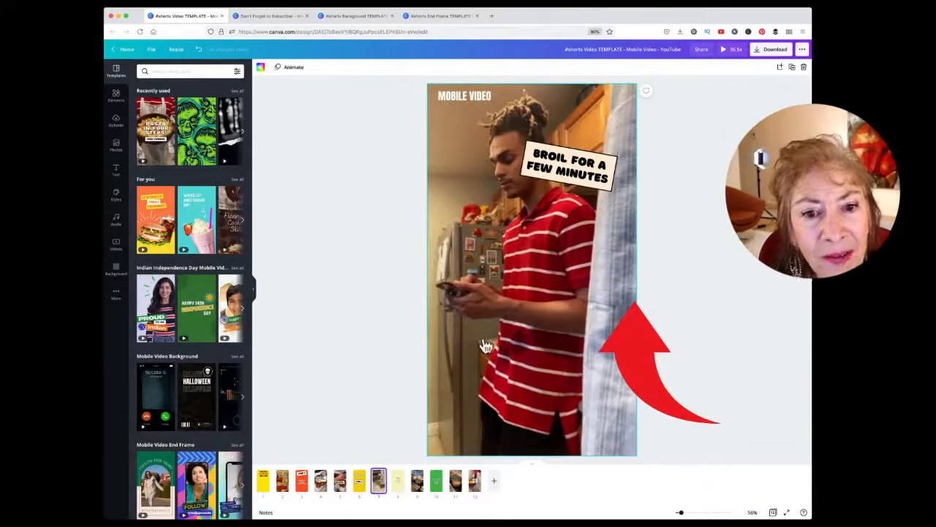
click(567, 174)
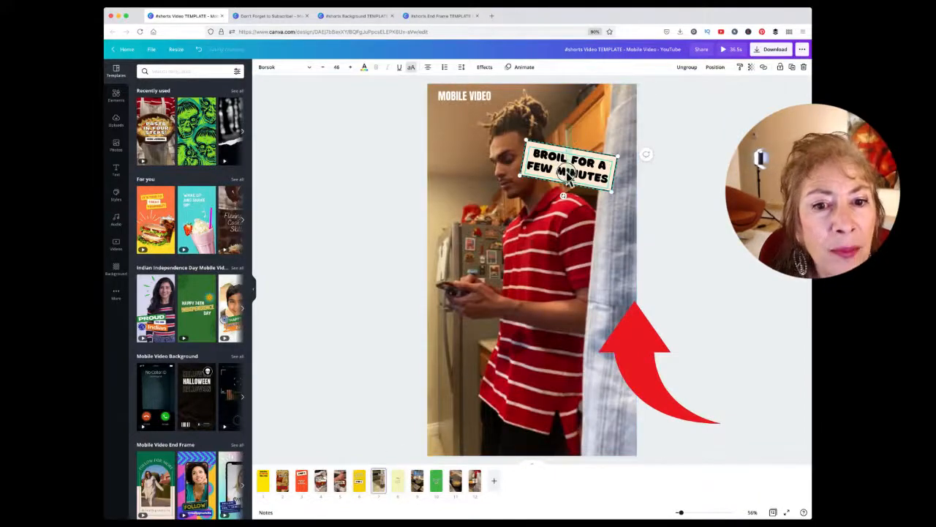
click(539, 195)
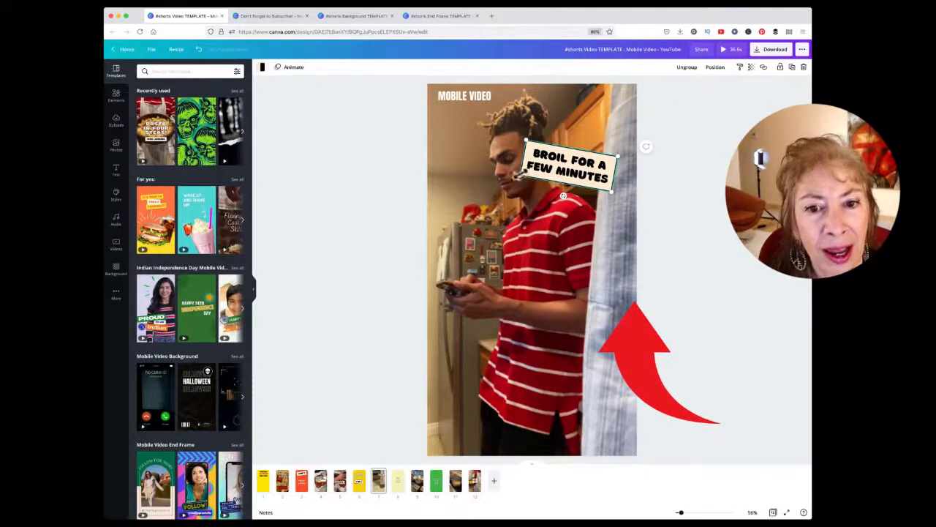
drag(519, 177, 455, 206)
drag(517, 154, 531, 243)
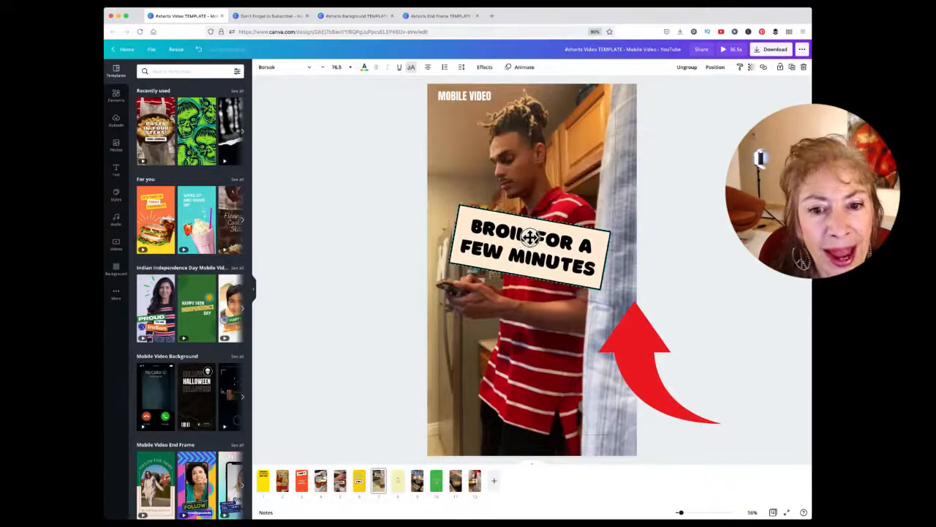
drag(618, 227, 631, 223)
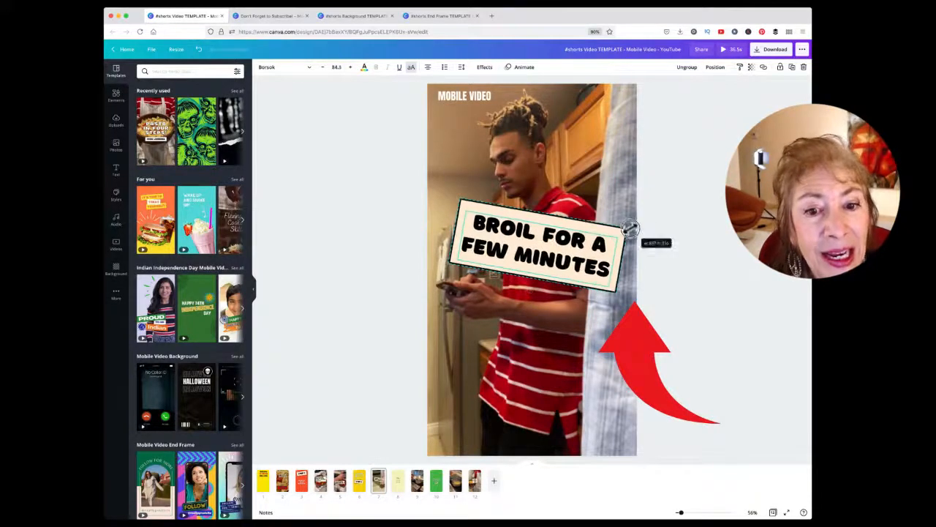
drag(568, 236, 555, 240)
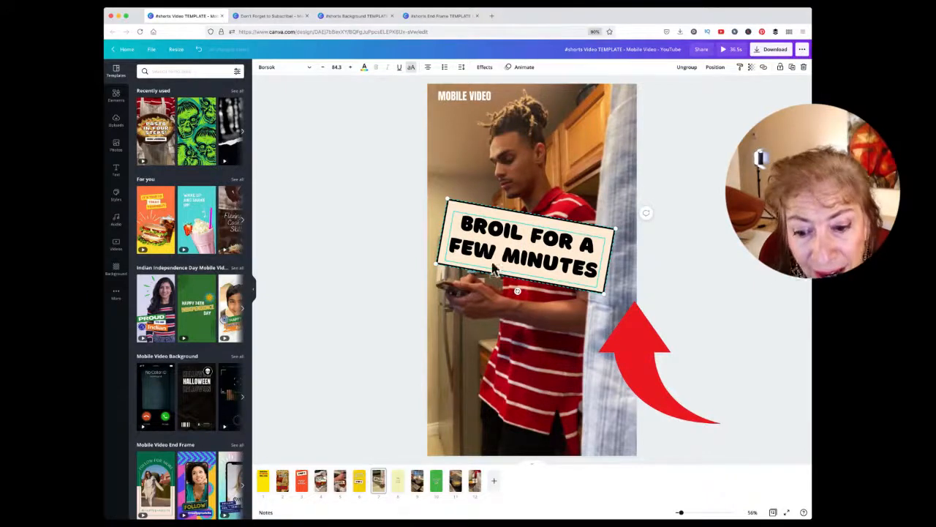
Step: On page 8, enlarge the "STEP 3" label to about text size 144 and center it across the upper part of the page
click(399, 477)
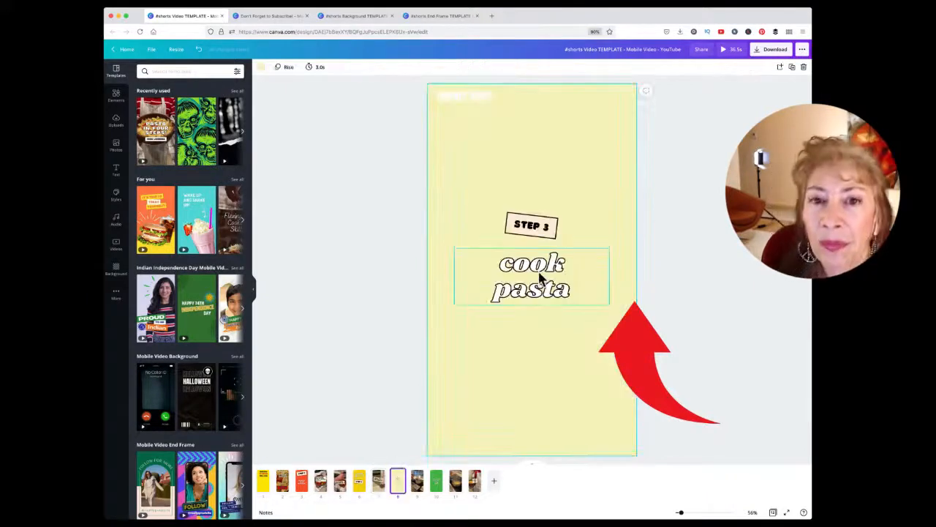
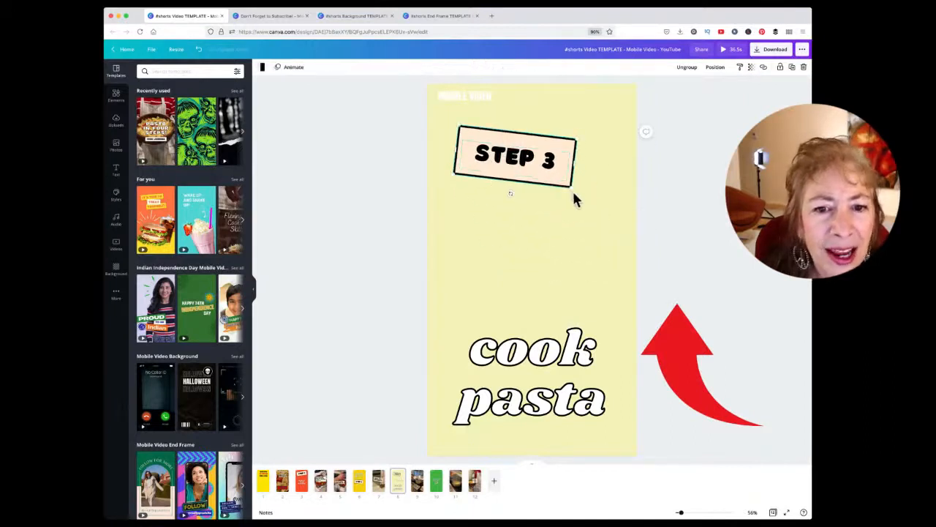
drag(575, 190, 600, 229)
drag(574, 173, 556, 172)
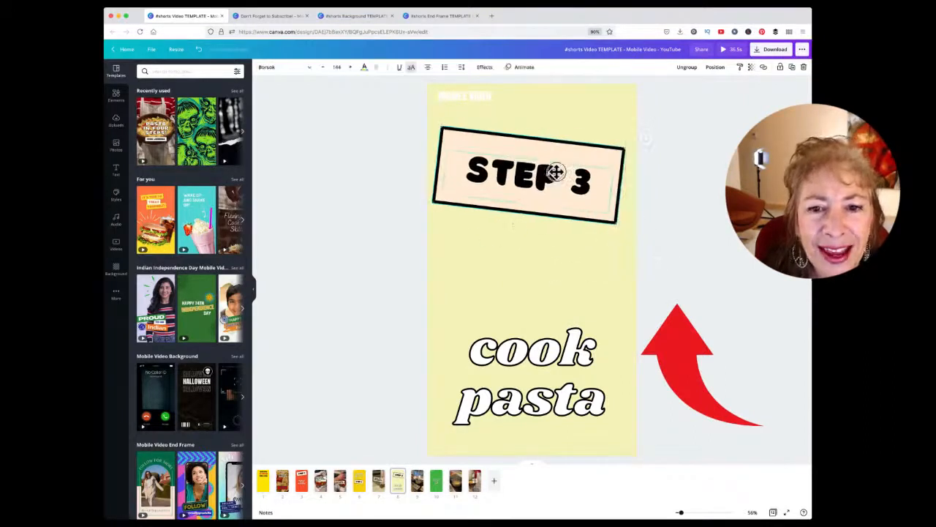
Step: On page 9, enlarge the "BOIL PASTA ACCORDING TO PACKAGE INSTRUCTIONS" label to about text size 58.2 and center it across the man's torso
click(418, 481)
click(526, 210)
drag(479, 233, 441, 297)
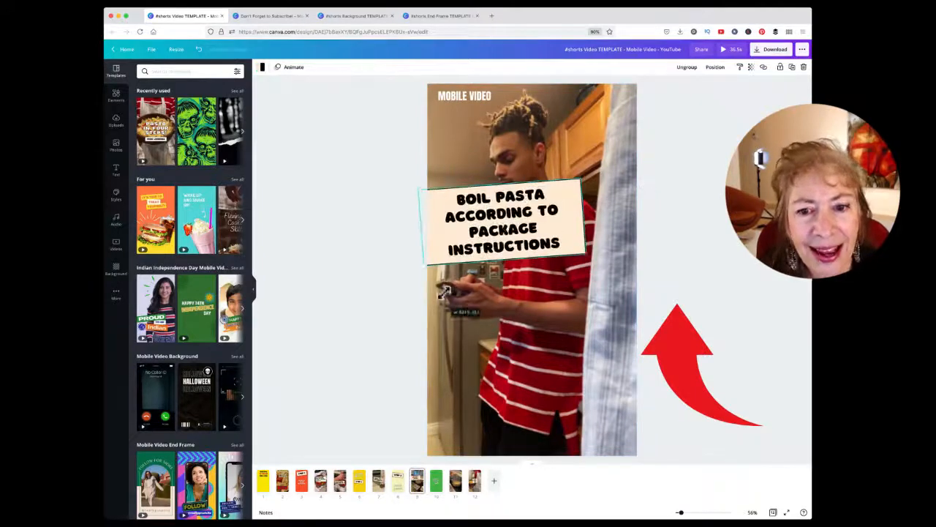
drag(503, 229, 543, 247)
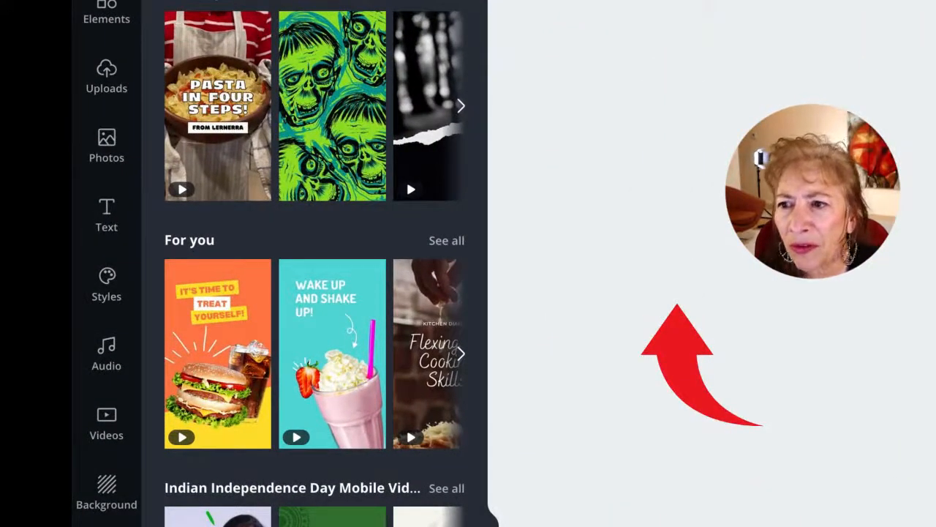
Step: Browse the trending stock photos available for the design
click(96, 170)
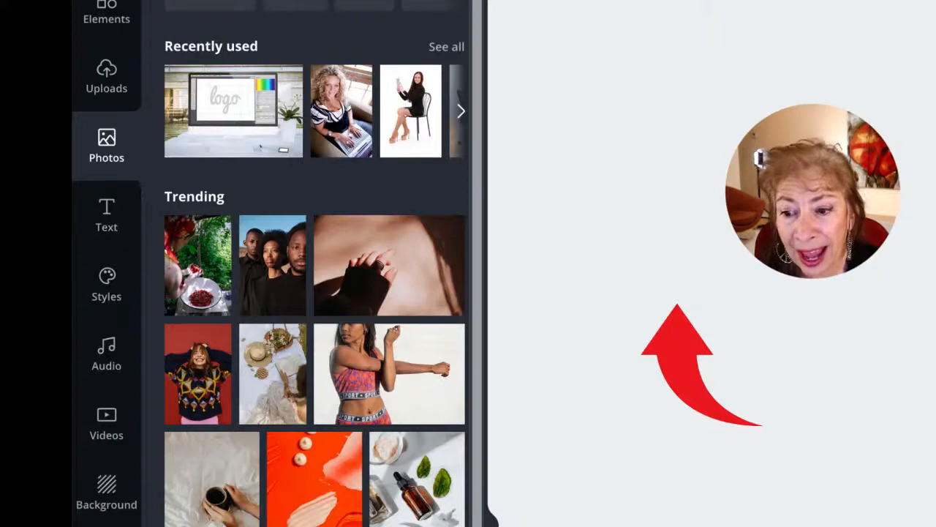
scroll(390, 487, down, 15)
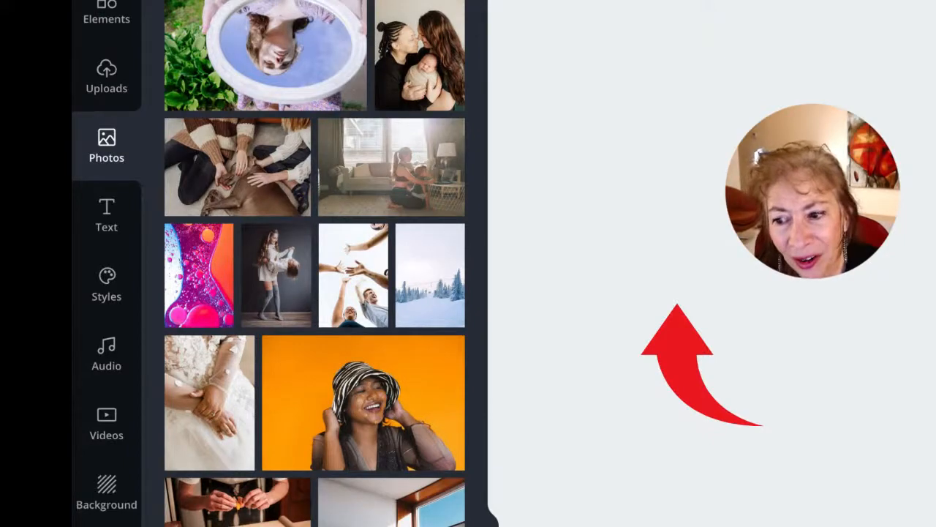
scroll(366, 335, down, 10)
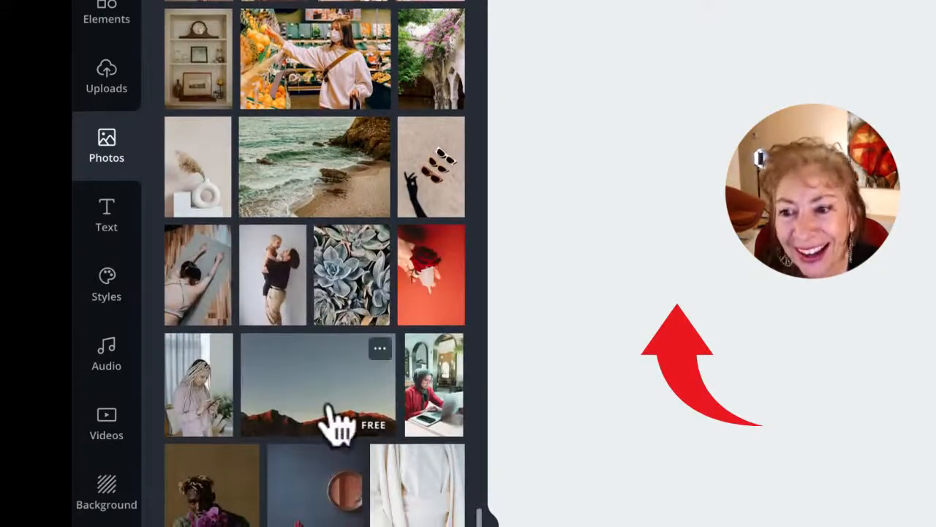
scroll(431, 483, down, 6)
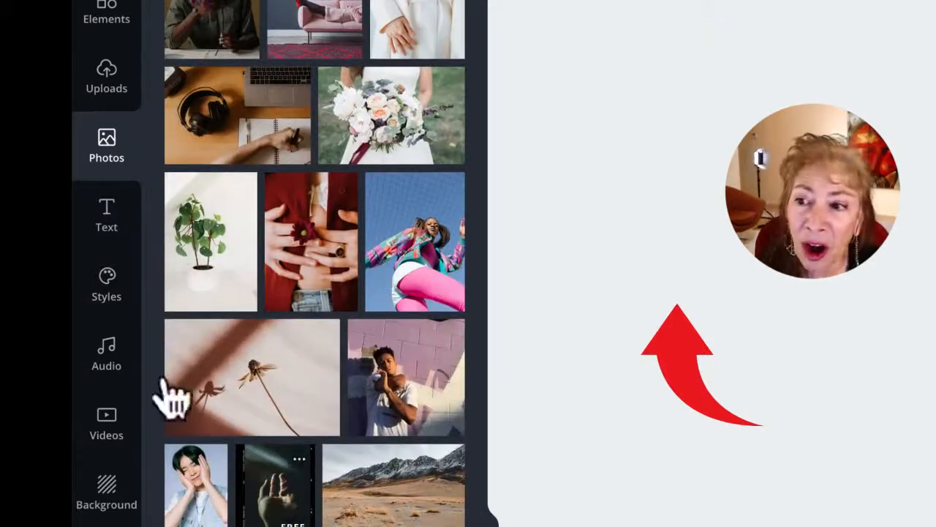
Step: Search the ready-made text styles for "script"
click(106, 223)
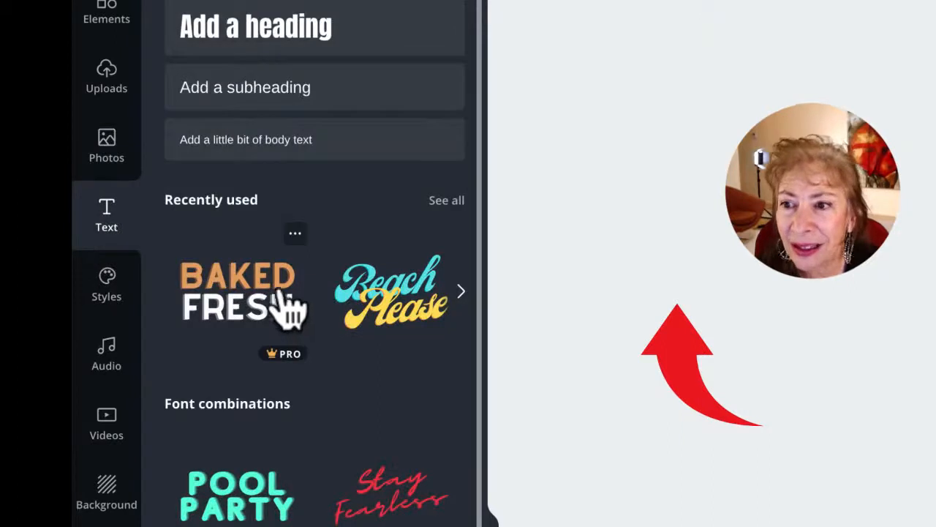
click(336, 2)
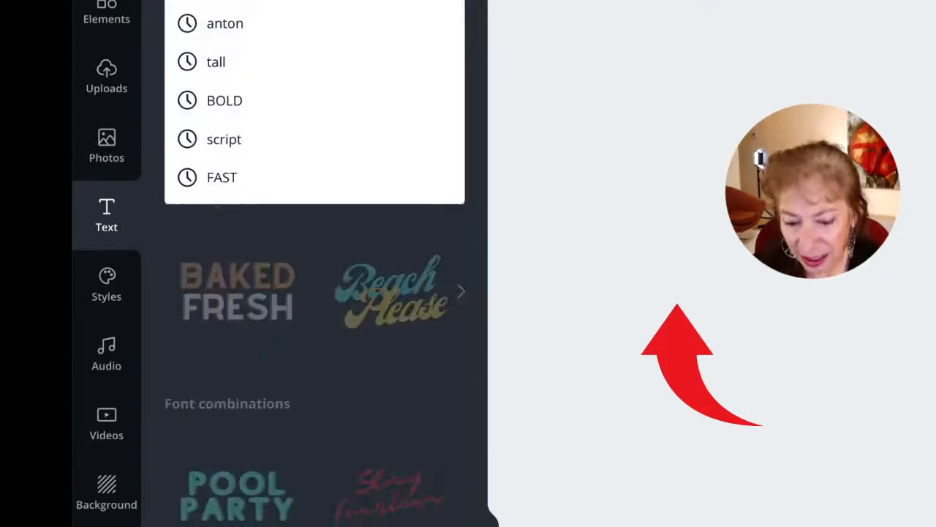
text(script)
key(Return)
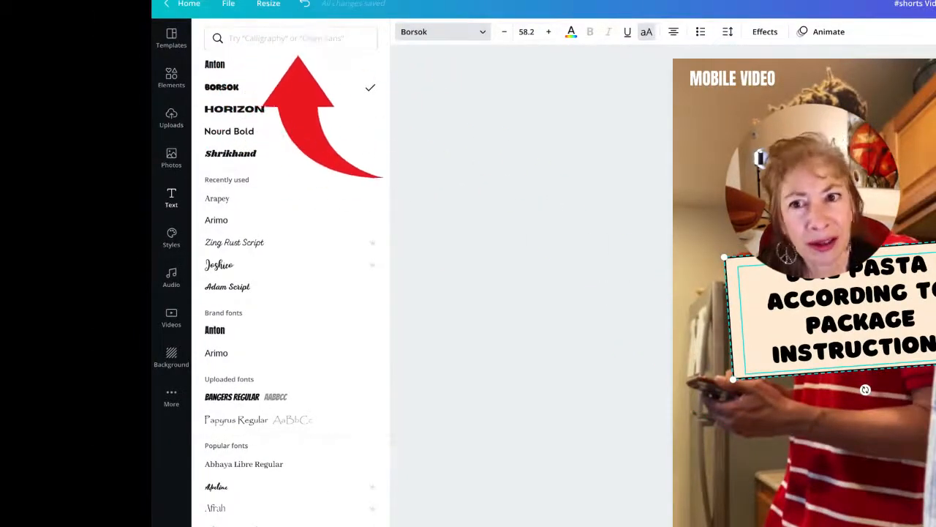
Step: Search the fonts for "script", apply Playlist Script to the boil-pasta label, and look through the other script fonts
click(286, 37)
text(script)
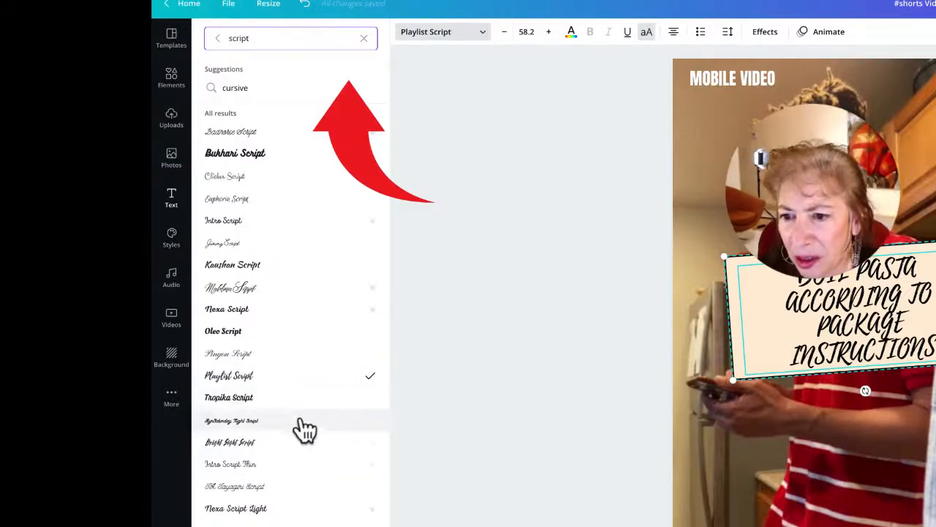
scroll(286, 464, down, 3)
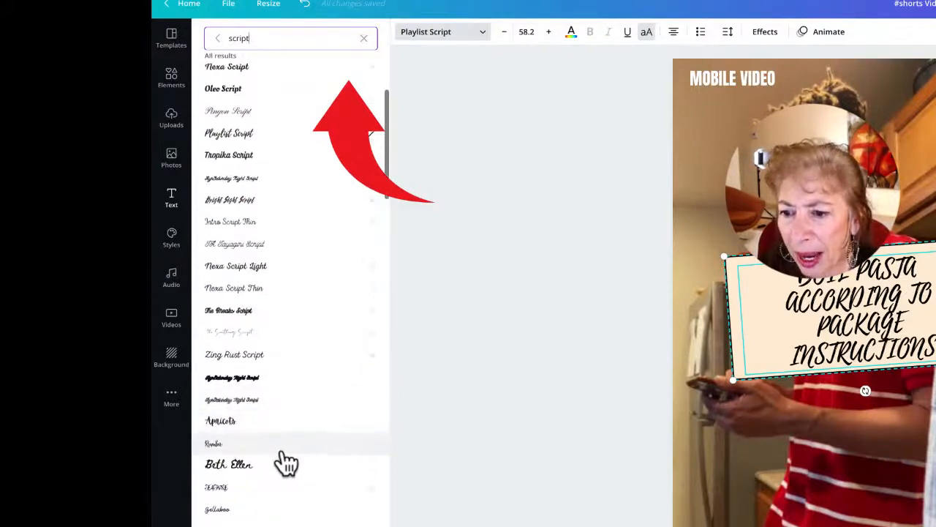
scroll(256, 481, down, 2)
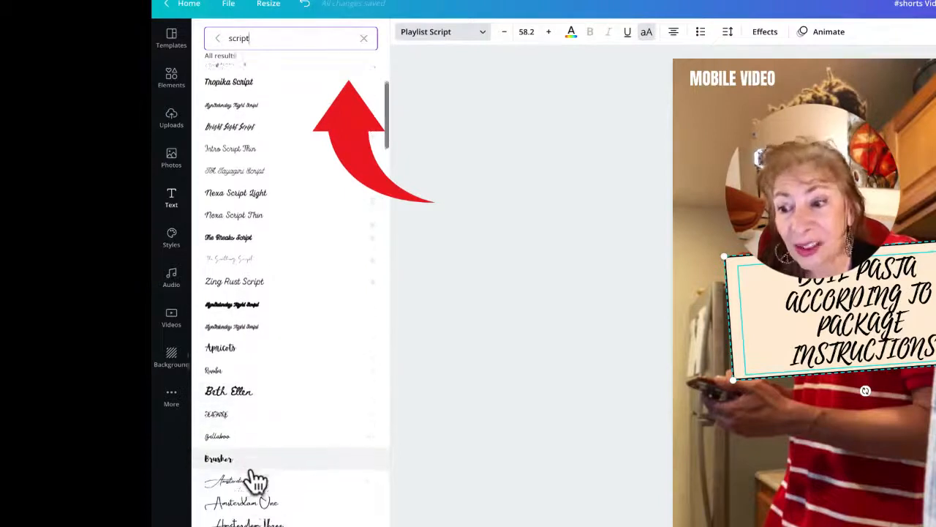
scroll(256, 481, down, 3)
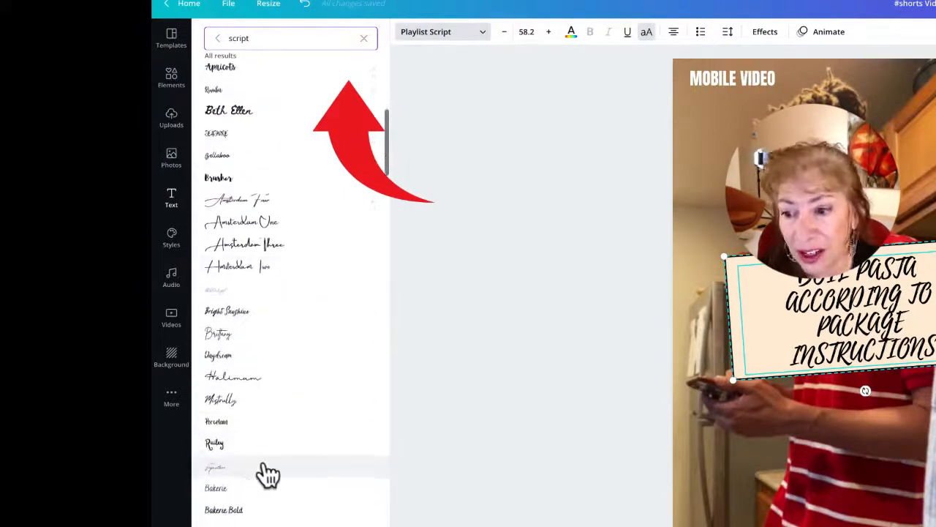
scroll(281, 459, down, 5)
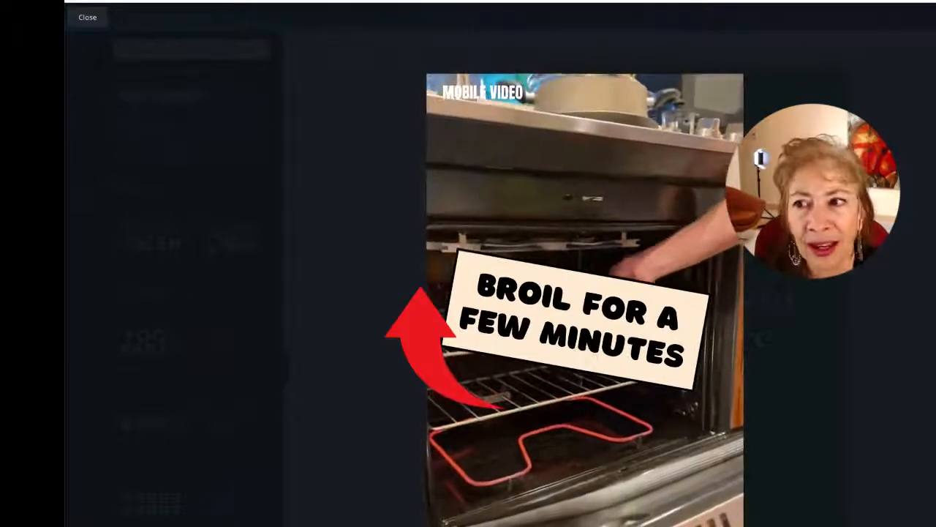
Step: Close the pasta video preview and play a preview of the "Don't Forget to Subscribe!" design
click(86, 20)
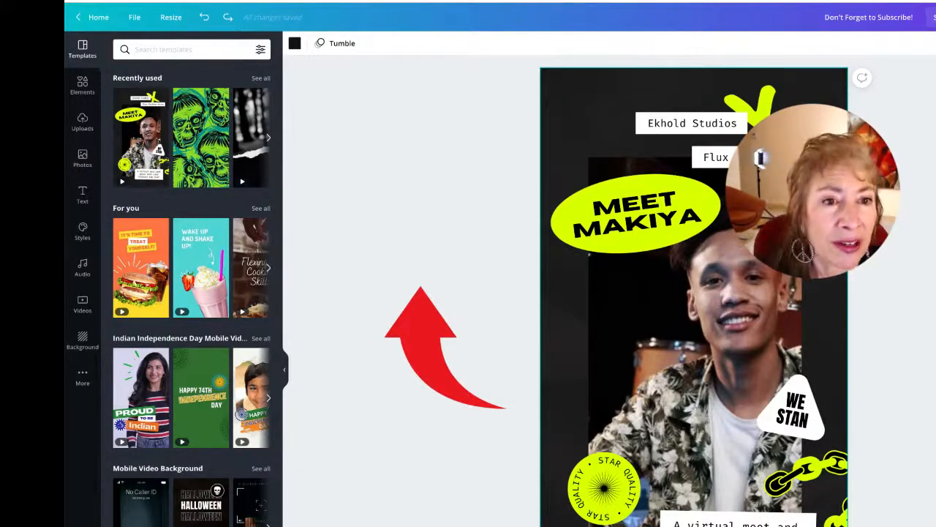
click(935, 17)
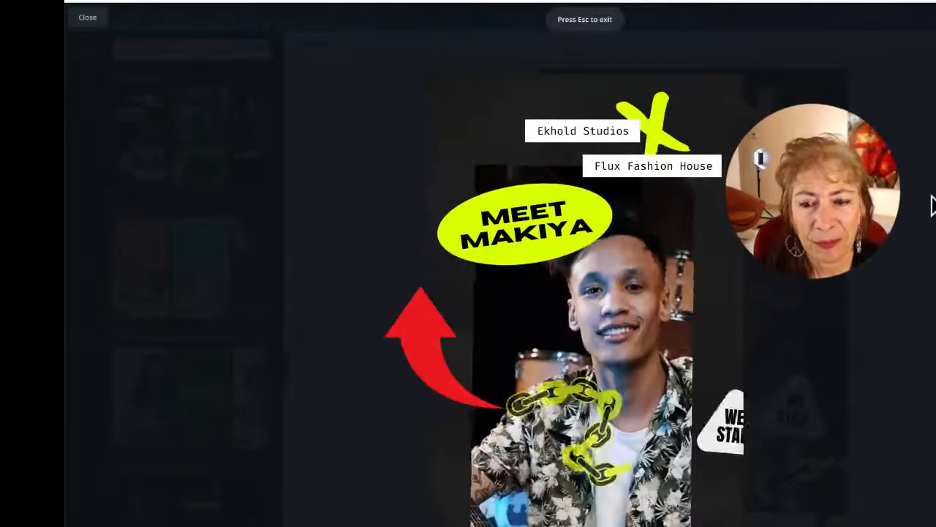
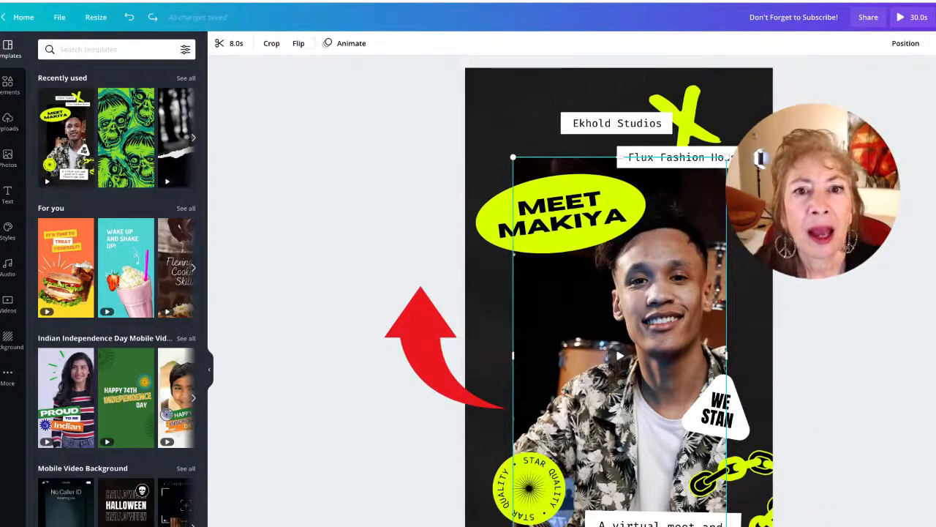
Step: Delete the video clip of the man in the floral shirt from the "Don't Forget to Subscribe!" page
click(650, 231)
click(676, 329)
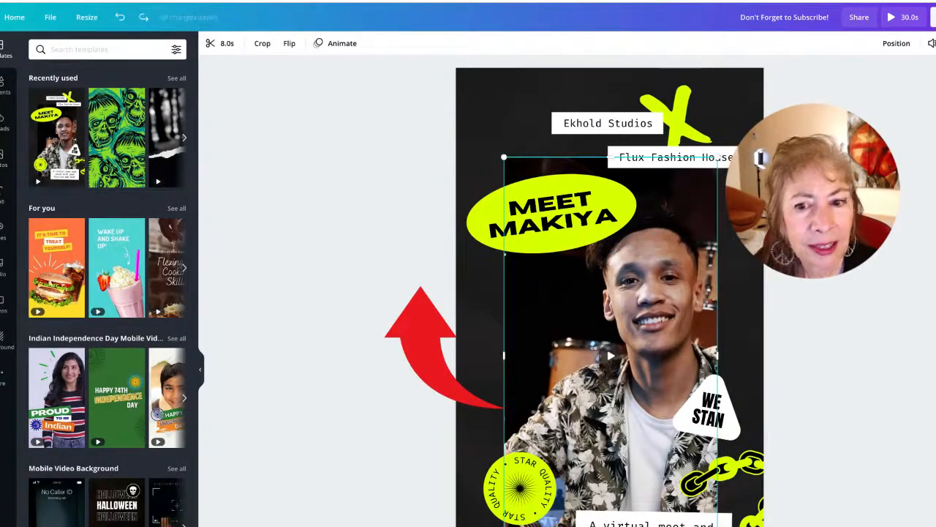
key(Delete)
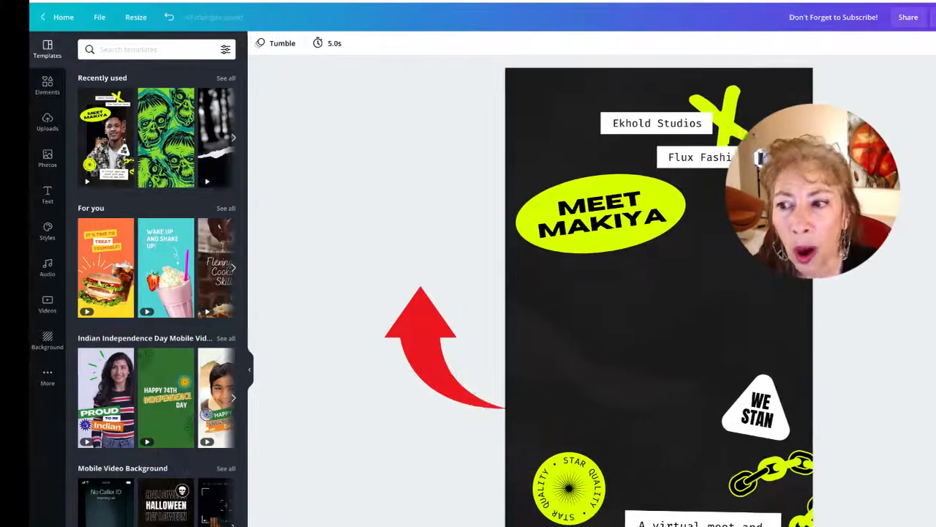
Step: Search the stock videos for "musician" and add the 29-second clip of the guitarist in a black cap to the page
click(50, 306)
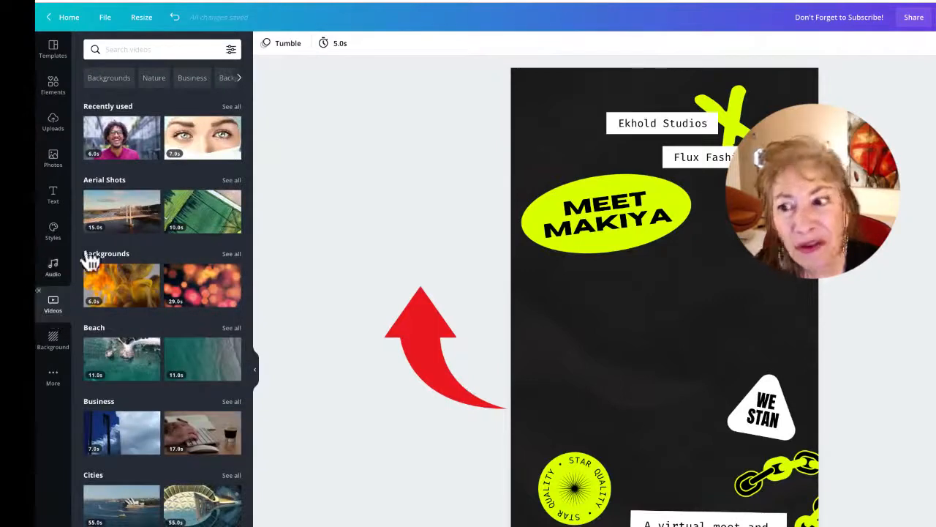
click(54, 125)
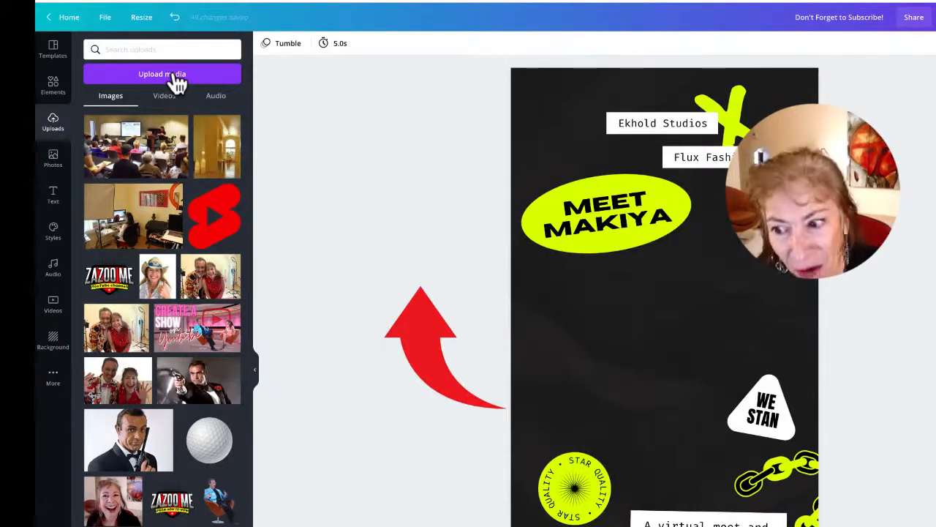
click(53, 311)
scroll(142, 263, down, 3)
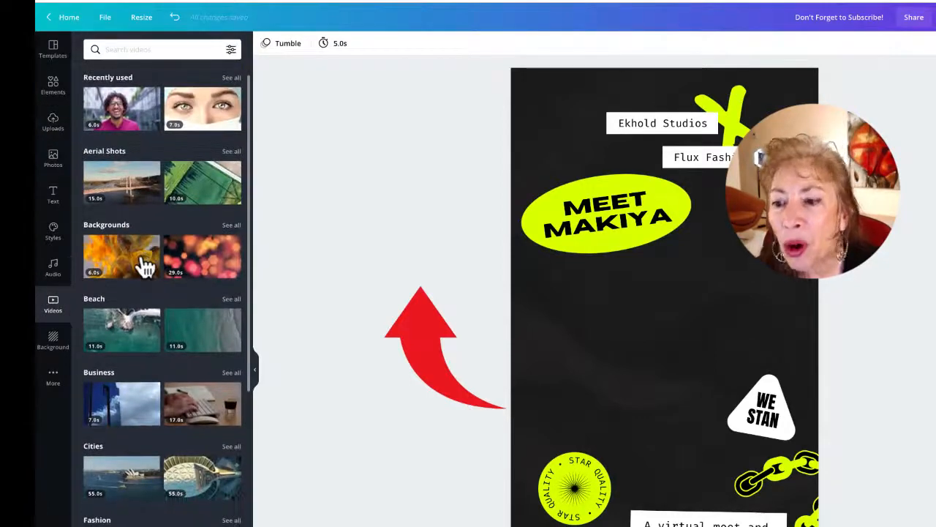
scroll(147, 267, down, 2)
scroll(143, 266, up, 5)
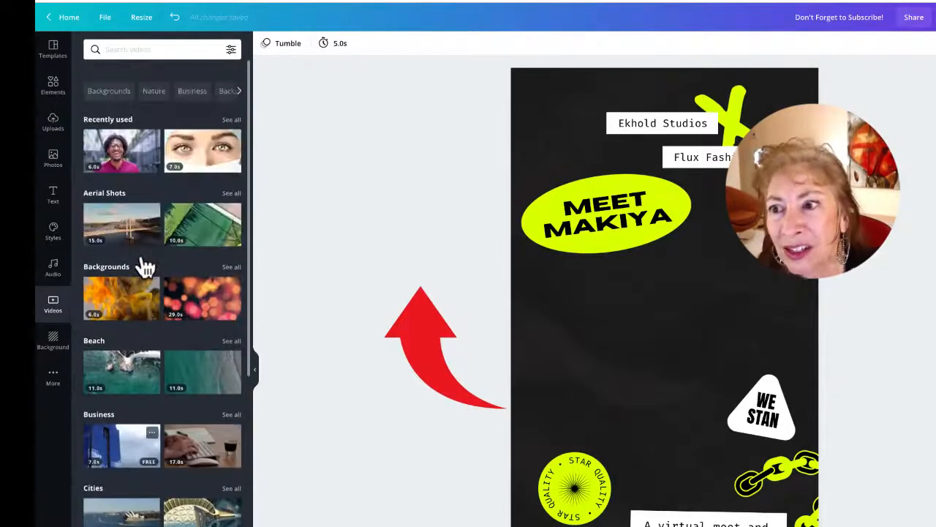
click(138, 50)
text(musician)
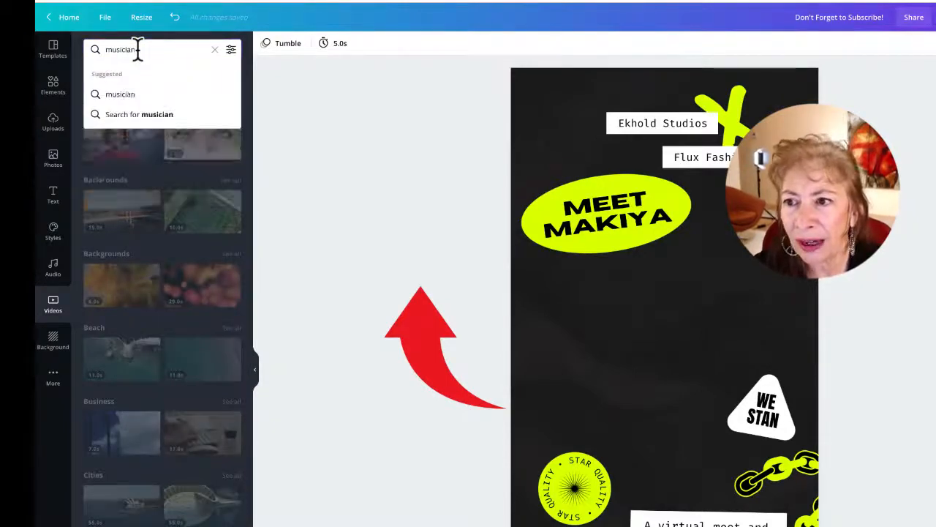
key(Return)
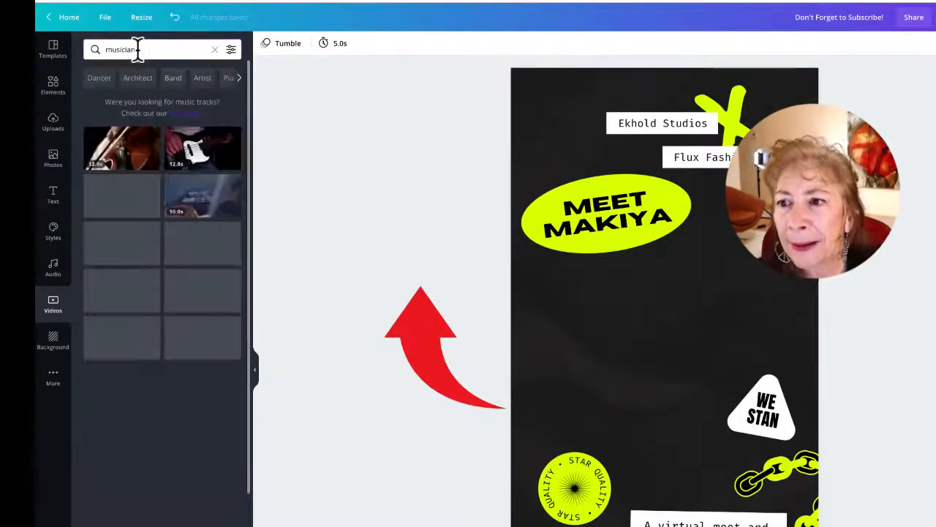
click(121, 192)
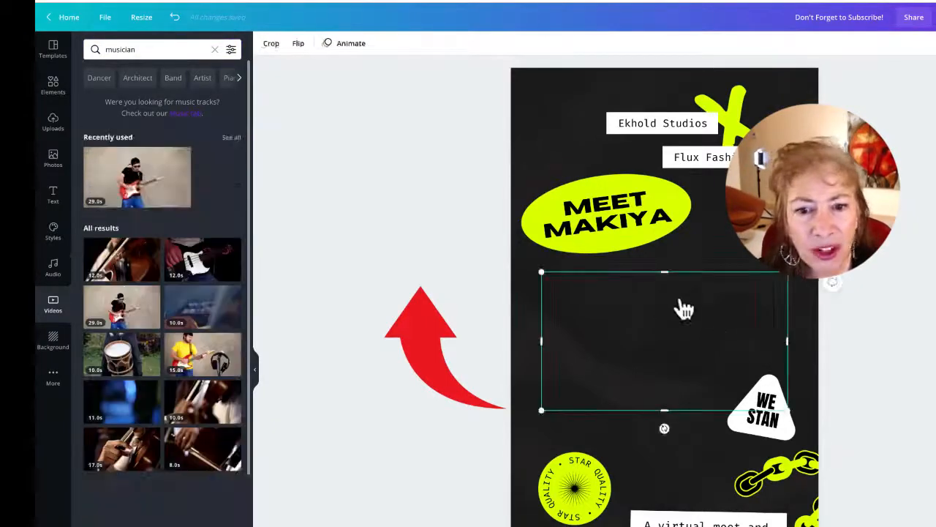
Step: Enlarge the guitarist clip well beyond the page width and move it so the musician sits in the middle of the page
drag(779, 273, 934, 132)
drag(751, 227, 642, 199)
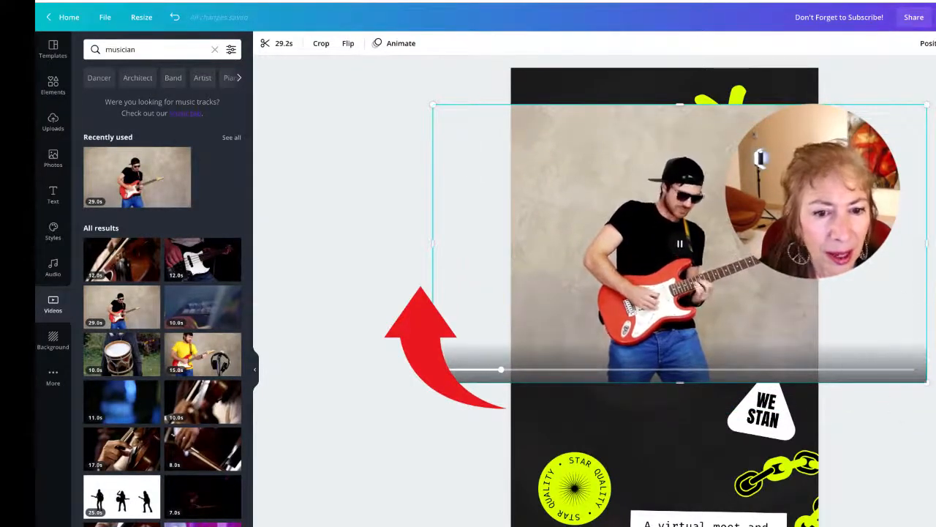
drag(926, 392, 935, 516)
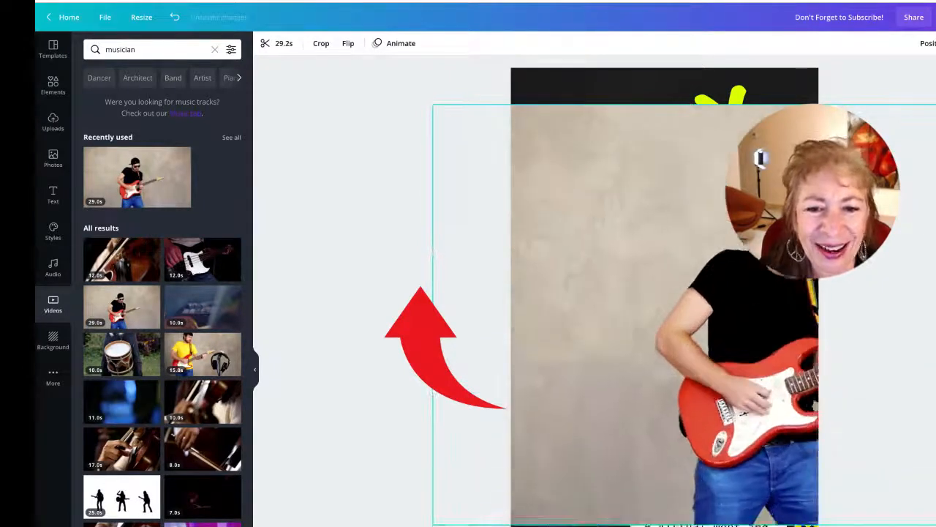
drag(664, 313, 557, 276)
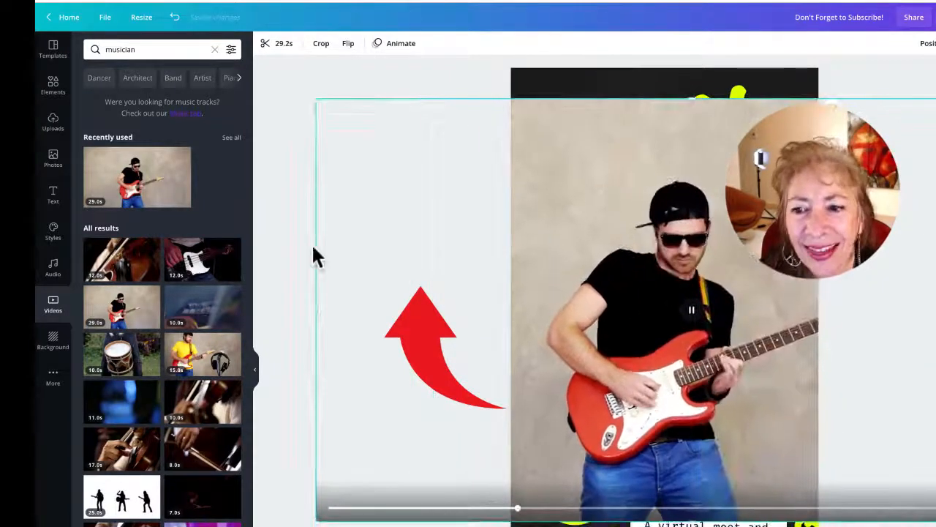
Step: Crop both sides of the guitarist clip to a portrait shape and position it over the middle of the page
drag(315, 310, 570, 305)
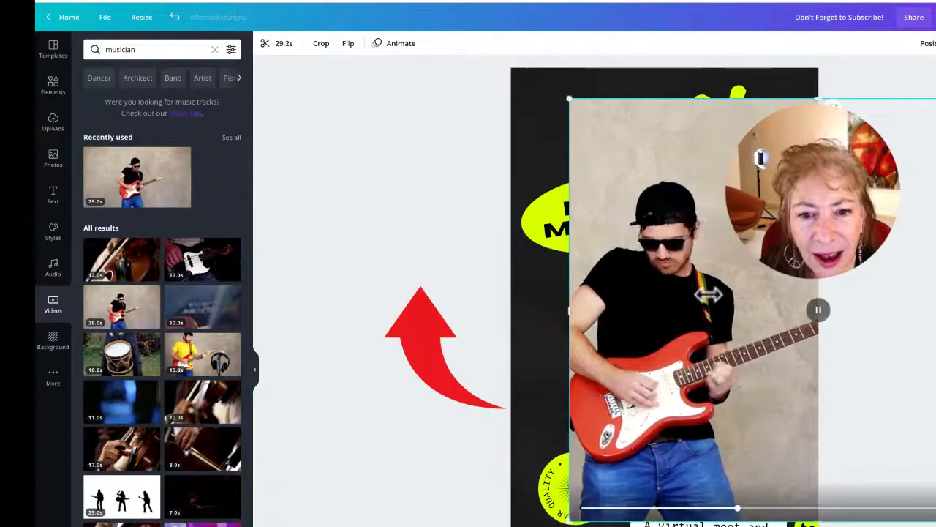
drag(707, 293, 648, 297)
drag(935, 310, 753, 299)
drag(696, 261, 748, 283)
Step: Send the guitarist clip to the back, behind the text labels and stickers
click(927, 43)
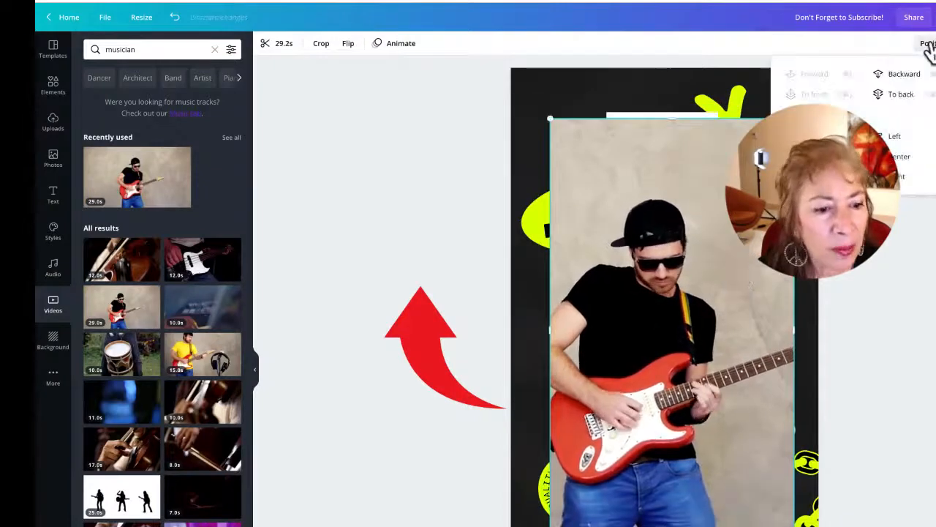
click(900, 78)
click(901, 101)
click(898, 96)
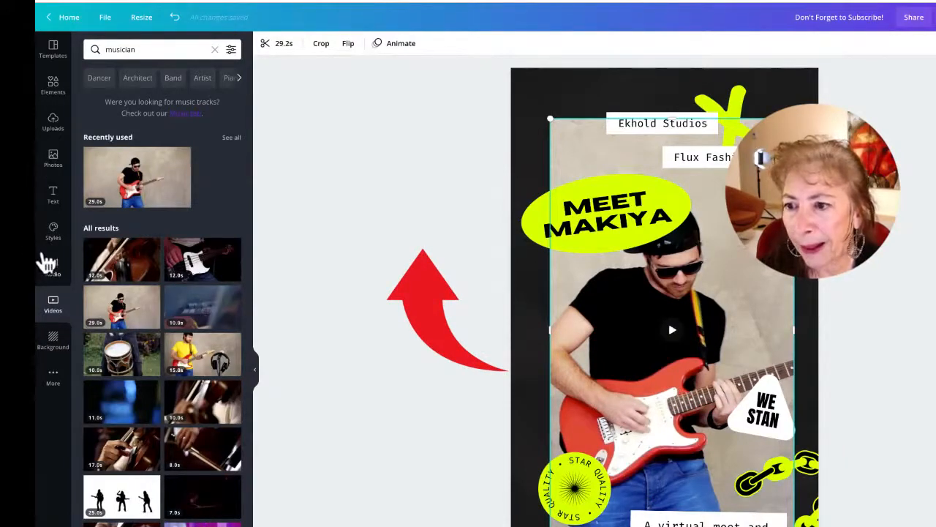
Step: Browse the design elements matching "mobile video"
click(53, 82)
scroll(142, 331, down, 10)
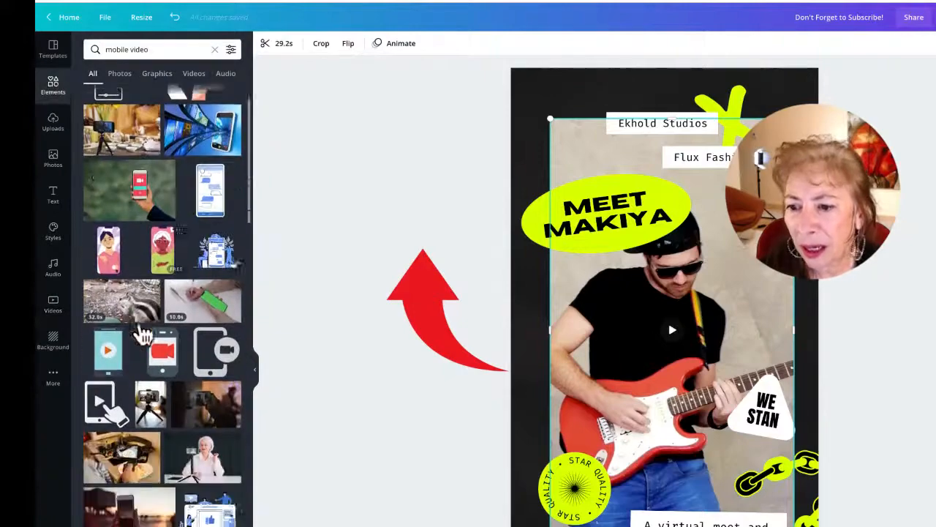
scroll(205, 198, up, 8)
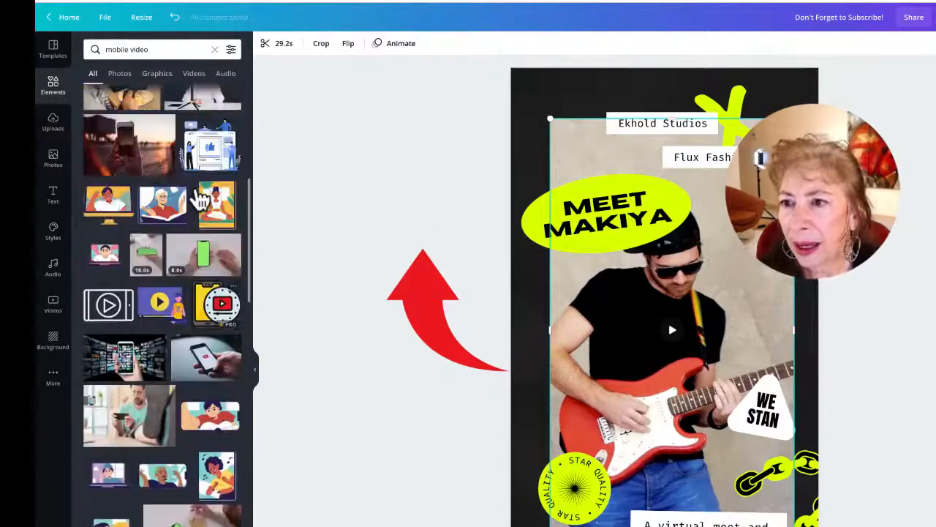
scroll(197, 176, up, 3)
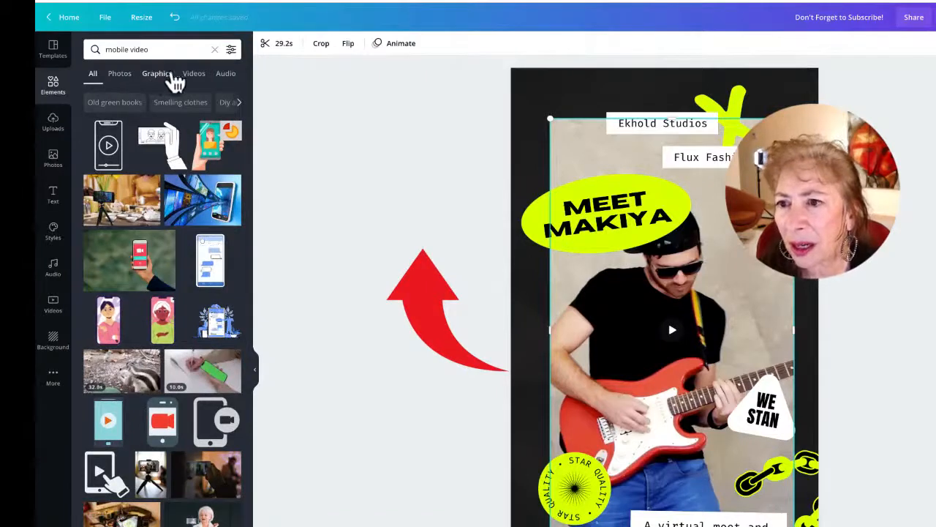
Step: Search the design elements for "Frames" and add the frame made of three stacked brush strokes to the page
scroll(184, 188, down, 5)
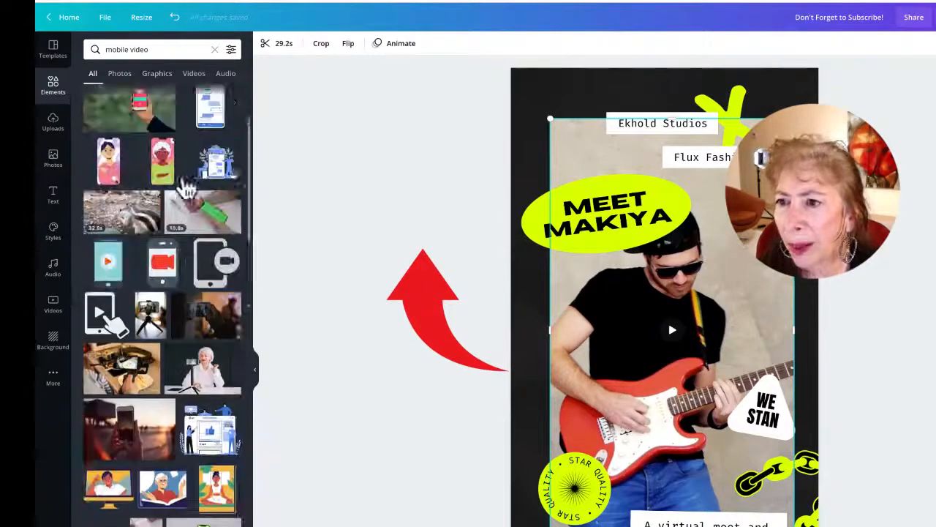
scroll(183, 188, up, 3)
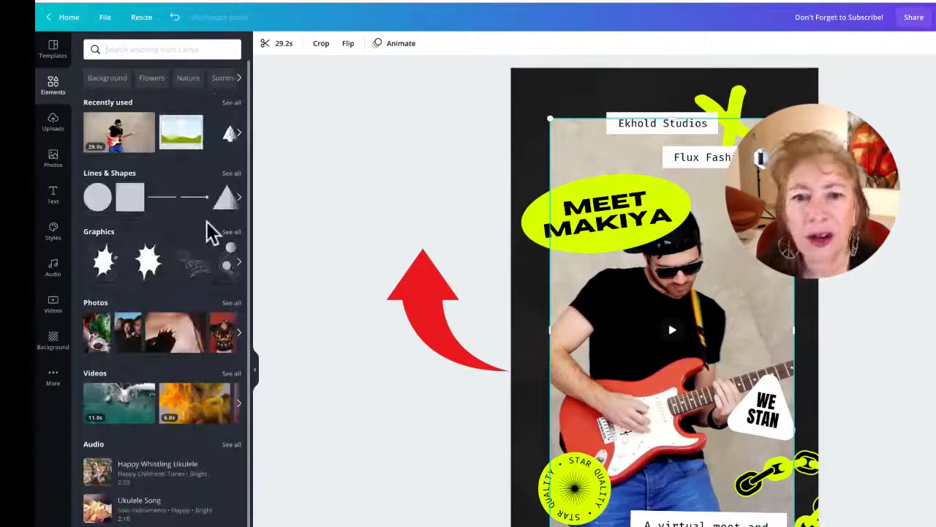
scroll(207, 233, down, 1)
text(Frames)
key(Return)
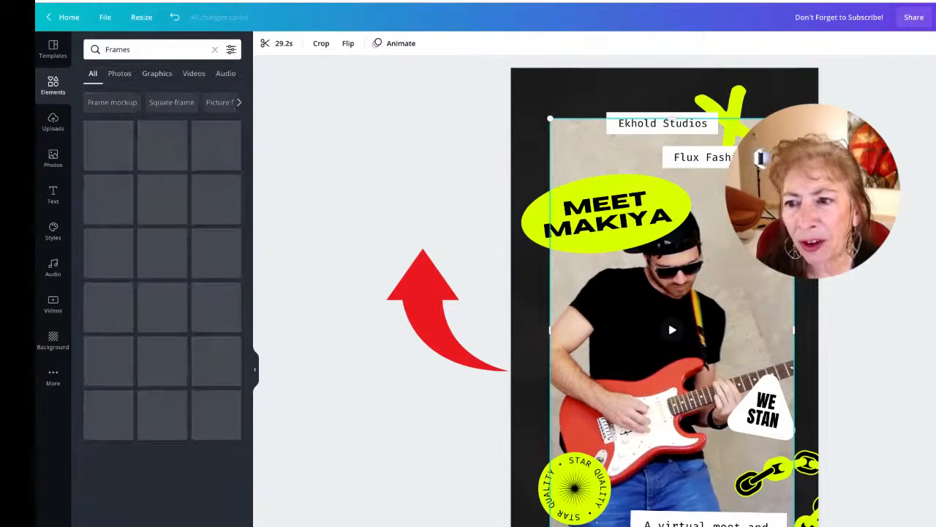
scroll(167, 300, down, 1)
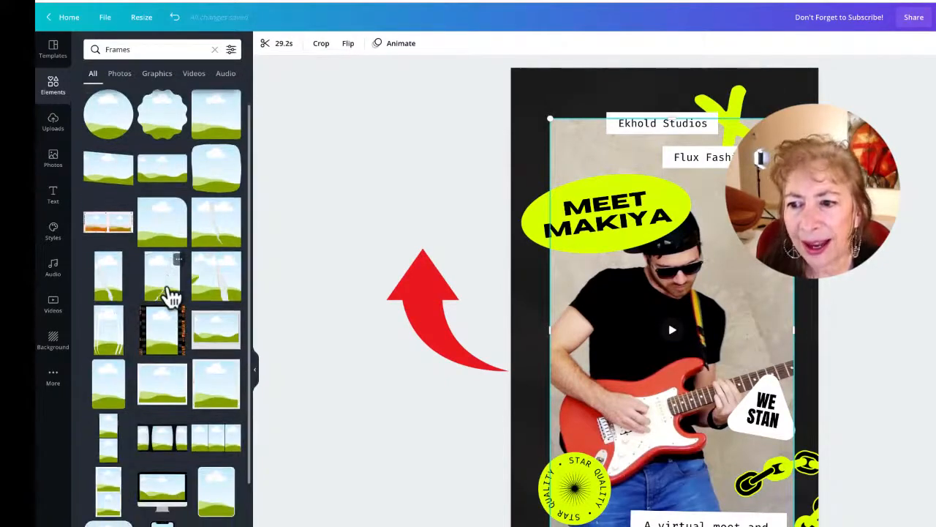
scroll(168, 293, down, 3)
scroll(110, 256, down, 6)
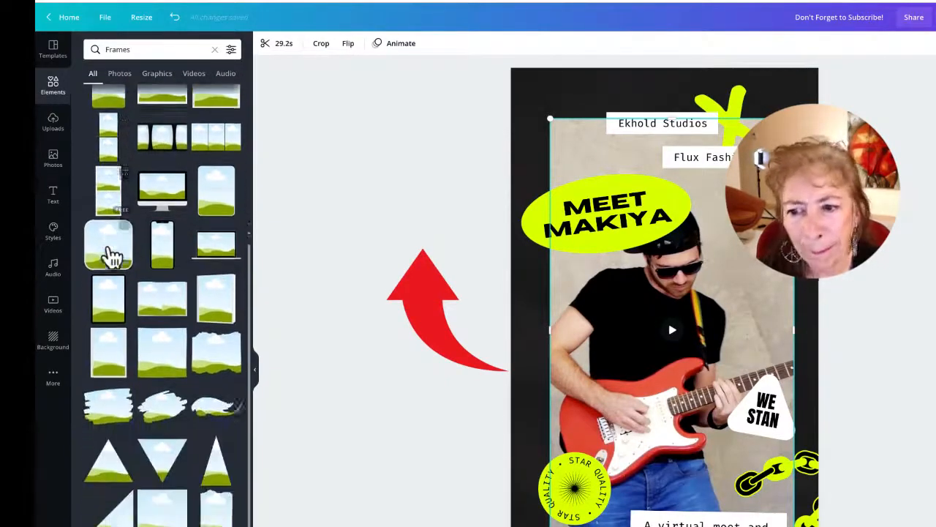
scroll(109, 256, down, 4)
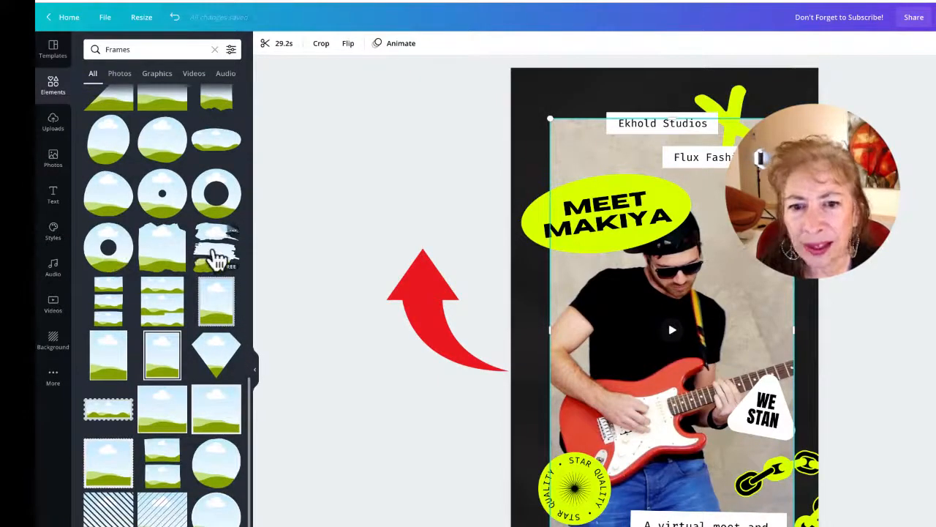
click(217, 258)
Step: Enlarge the brush-stroke frame to slightly more than the page width and position it over the guitarist clip
drag(679, 291, 641, 152)
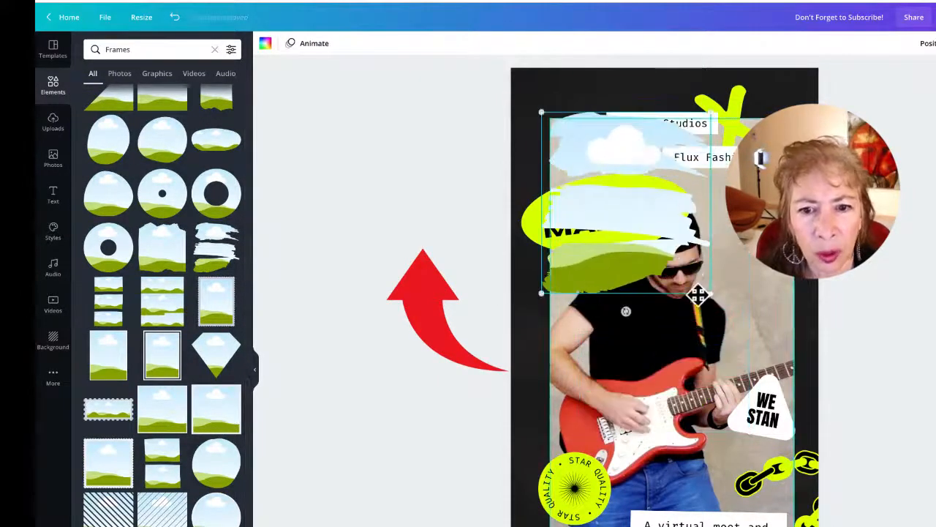
drag(711, 294, 935, 526)
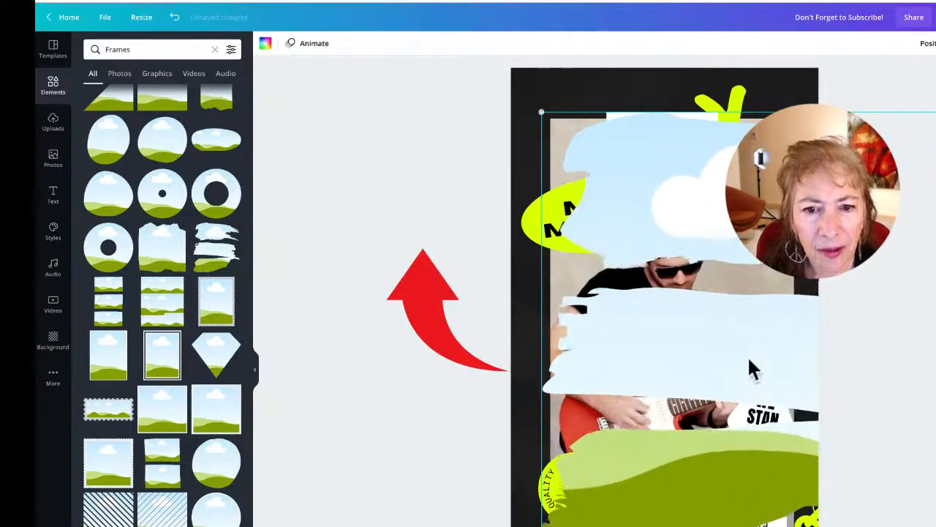
drag(682, 333, 638, 340)
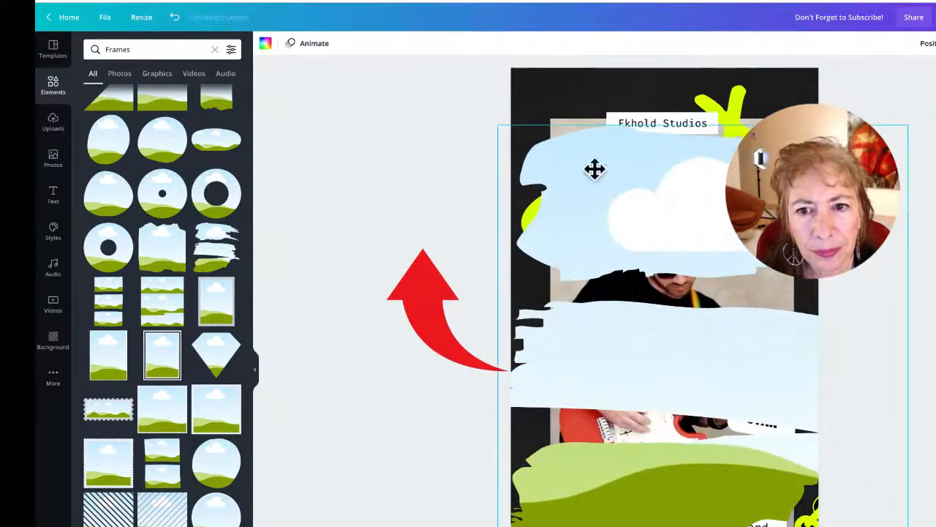
Step: Bring the guitarist clip in front of the brush-stroke frame and drop it into the frame
click(777, 126)
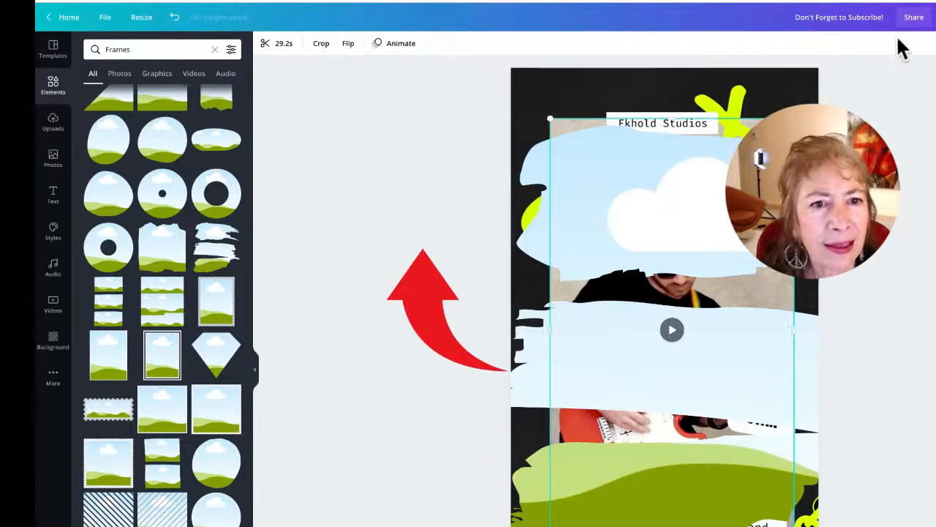
click(925, 43)
click(831, 94)
mouse_move(673, 278)
mouse_down()
mouse_move(668, 234)
mouse_move(684, 193)
mouse_up()
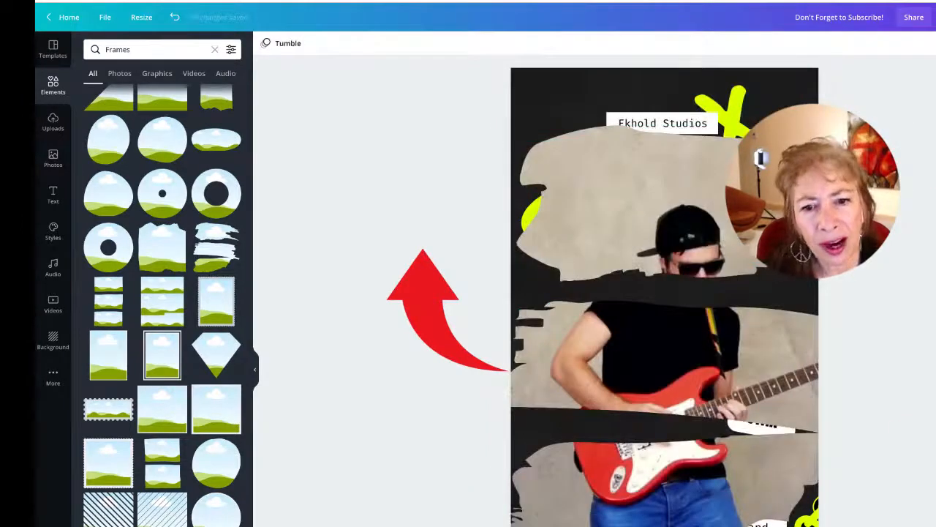
Step: Shift the guitarist clip slightly left inside the brush-stroke frame so the musician is nearer the page's center
double_click(673, 232)
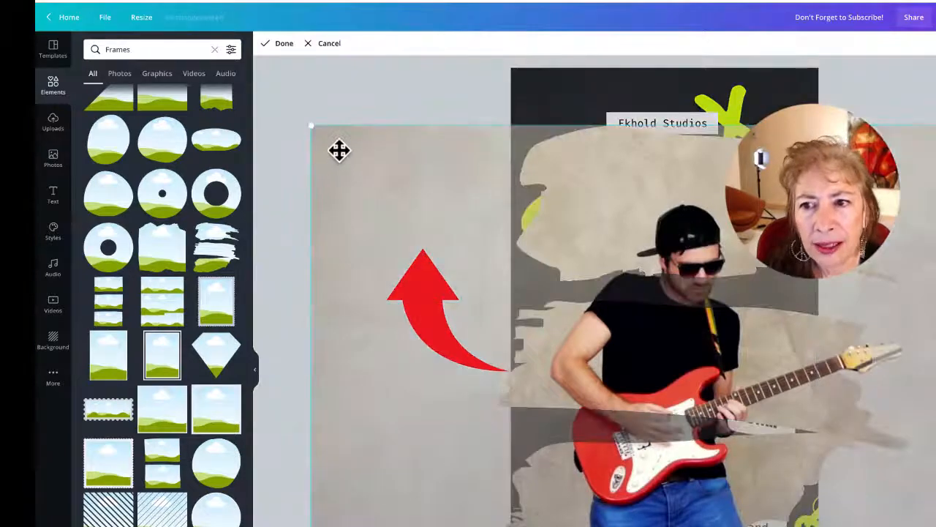
drag(310, 126, 272, 91)
drag(711, 222, 749, 222)
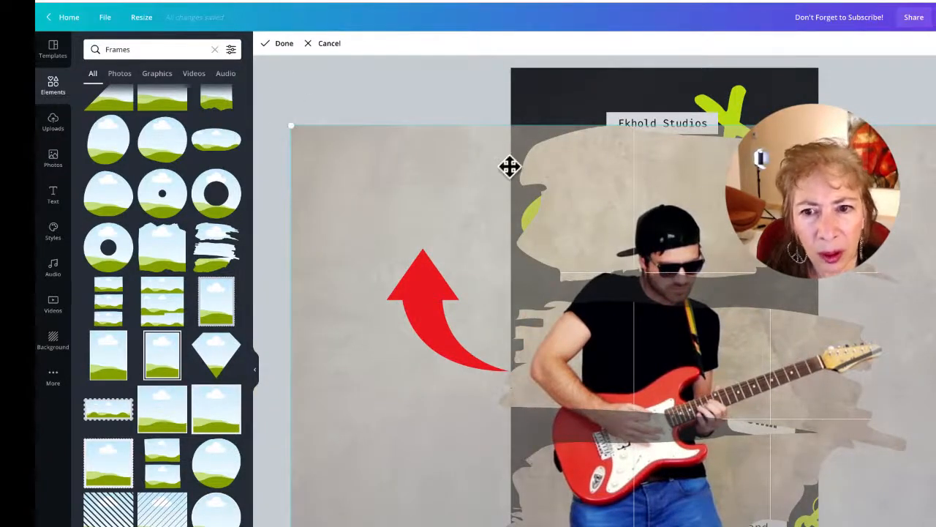
click(526, 113)
Step: Shrink the brush-stroke frame from its upper-right corner so its upper edge sits below the two white text labels
key(Down)
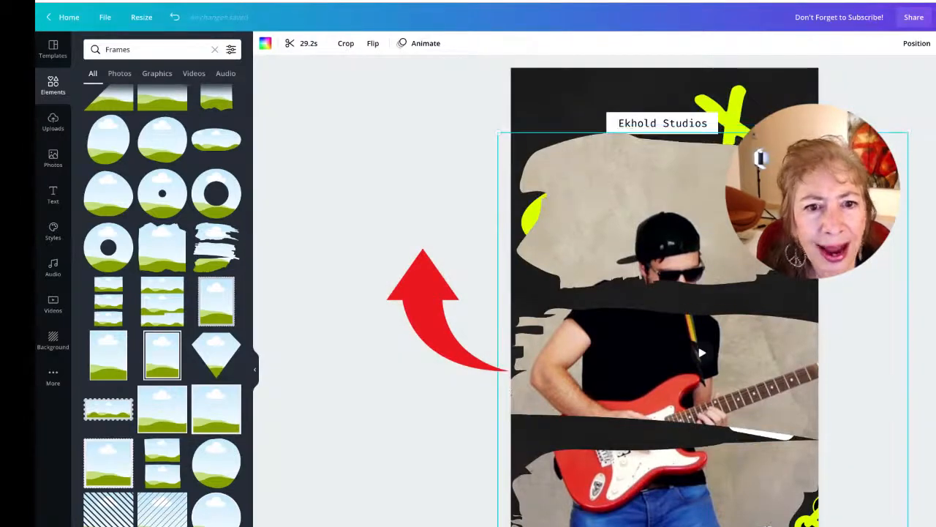
key(Down)
key(Down)
key(Down)
drag(698, 213, 695, 181)
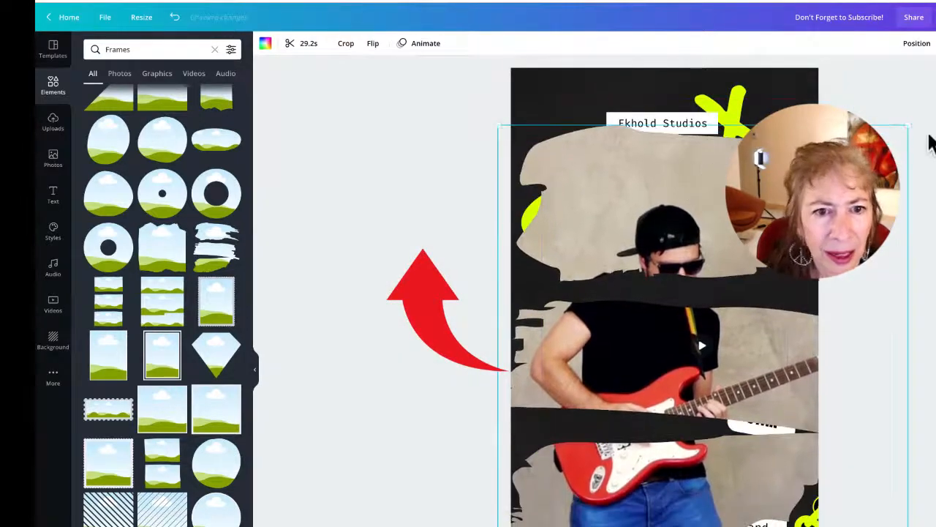
drag(905, 124, 856, 179)
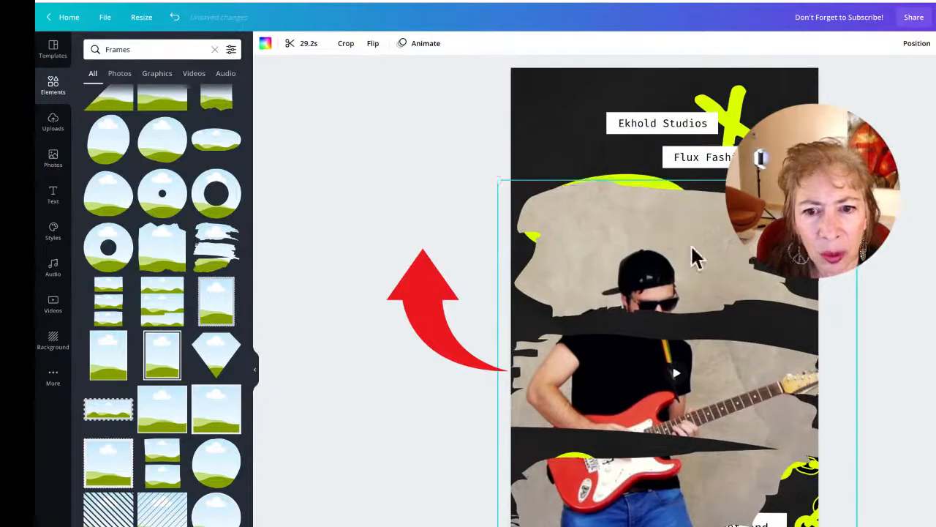
Step: Enlarge the guitarist clip inside the brush-stroke frame and send the frame behind the text labels and stickers
double_click(650, 274)
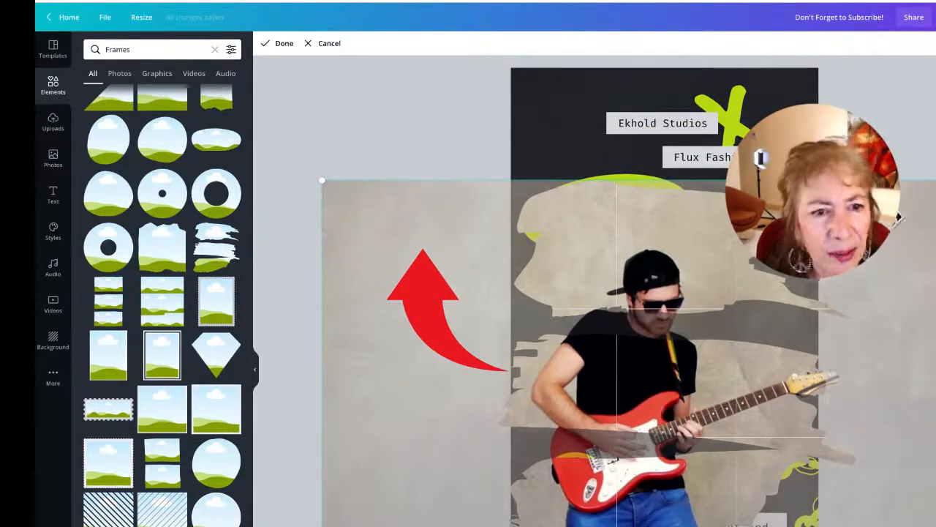
drag(935, 180, 935, 126)
click(363, 91)
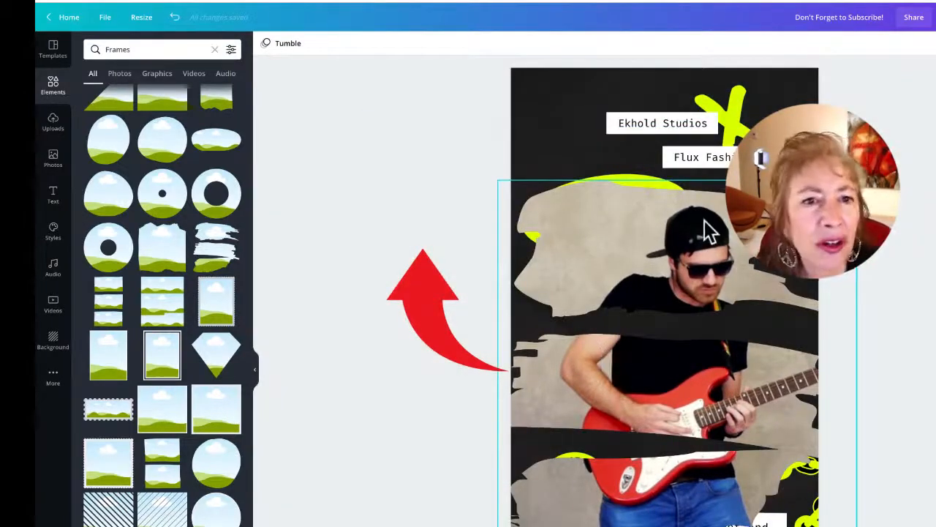
click(915, 45)
click(883, 95)
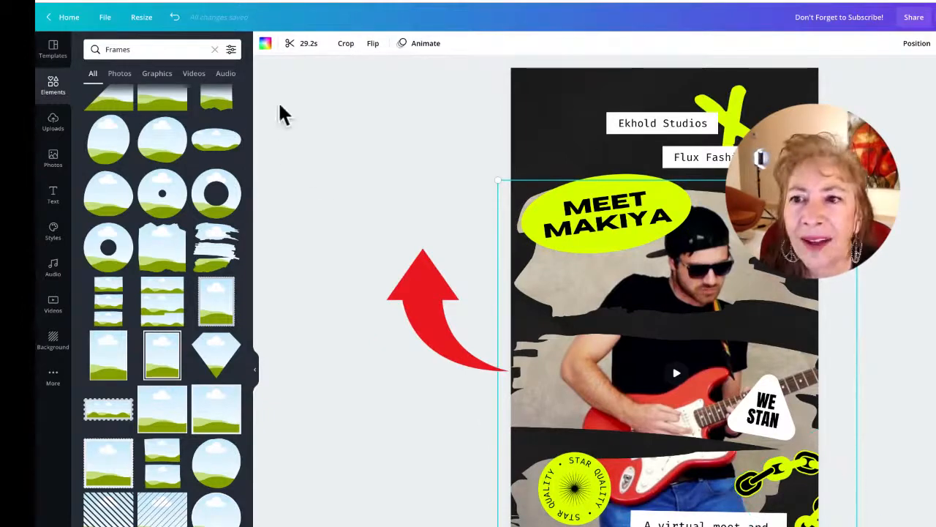
Step: Trim the guitarist clip to 5.5 s and shift the kept section to an earlier part of the footage
click(303, 45)
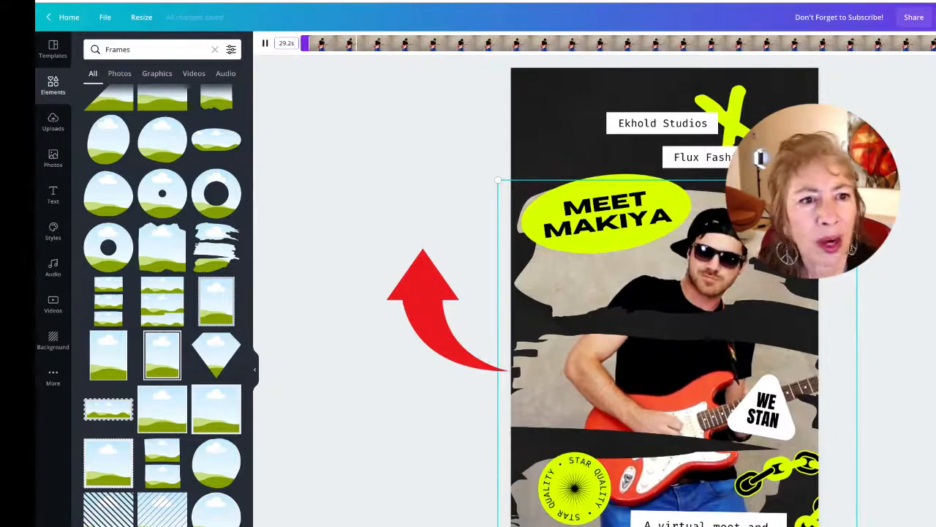
drag(932, 43, 614, 53)
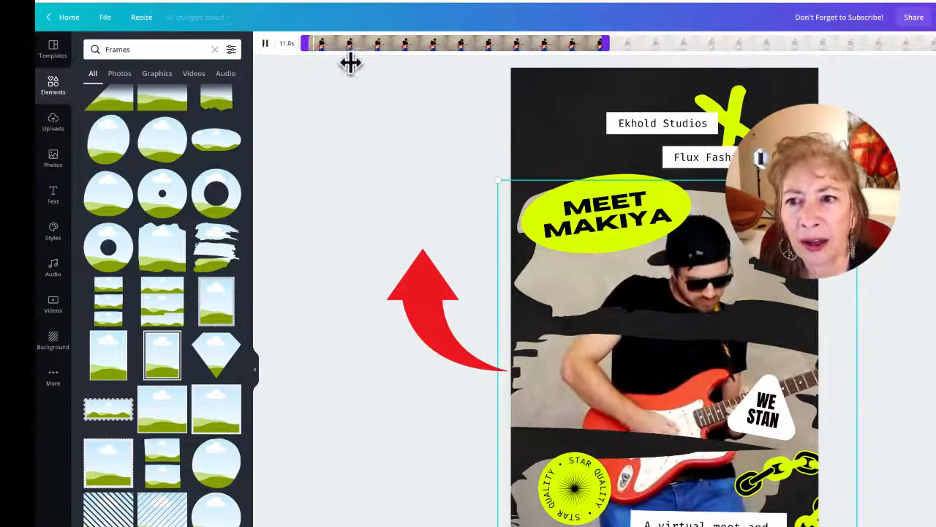
drag(299, 41, 460, 42)
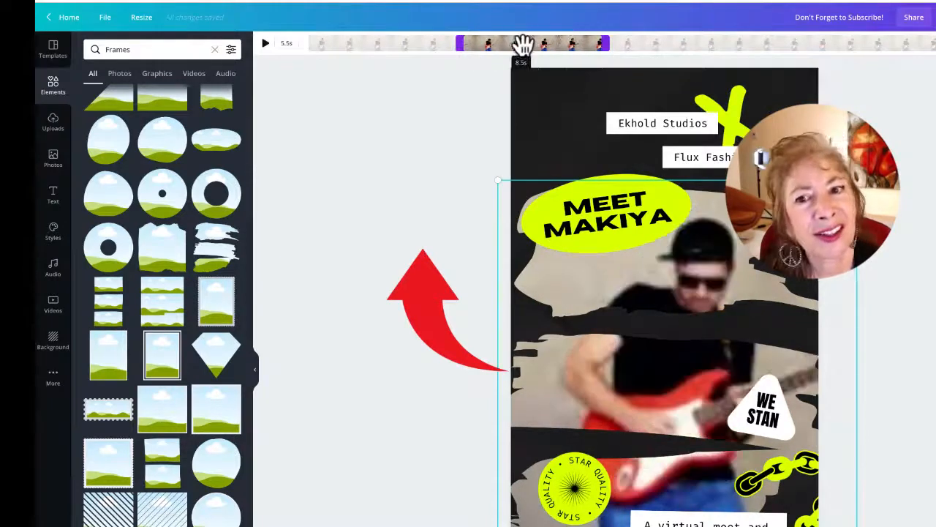
drag(496, 44, 439, 57)
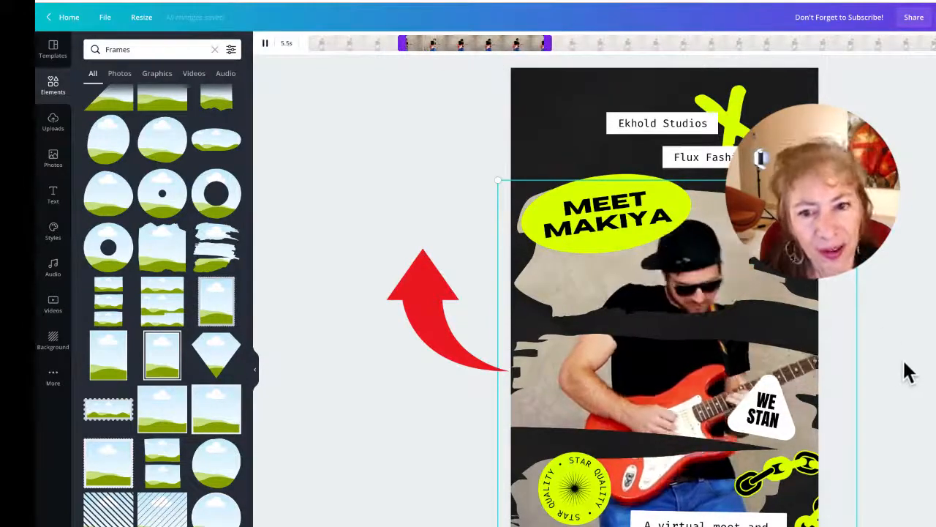
click(673, 73)
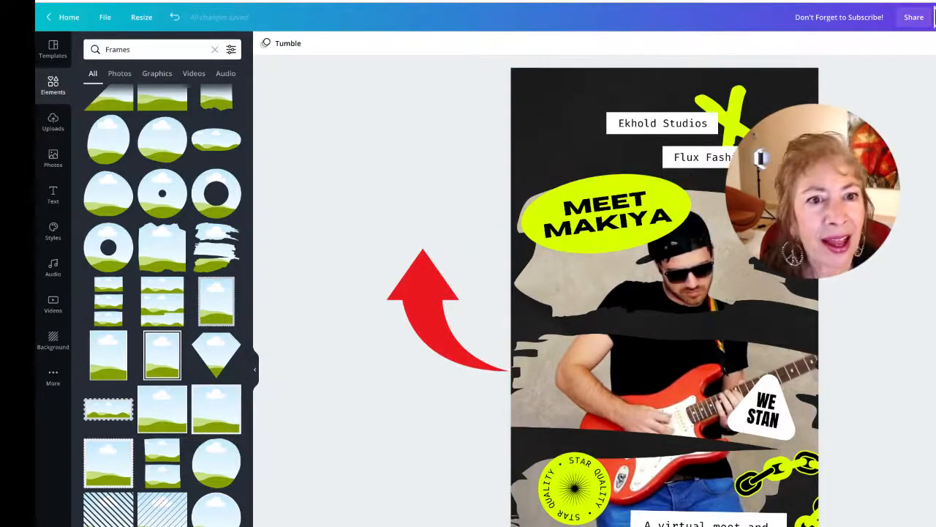
Step: Play the design in the full preview, return to editing and clear the "Frames" search
key(ctrl+alt+p)
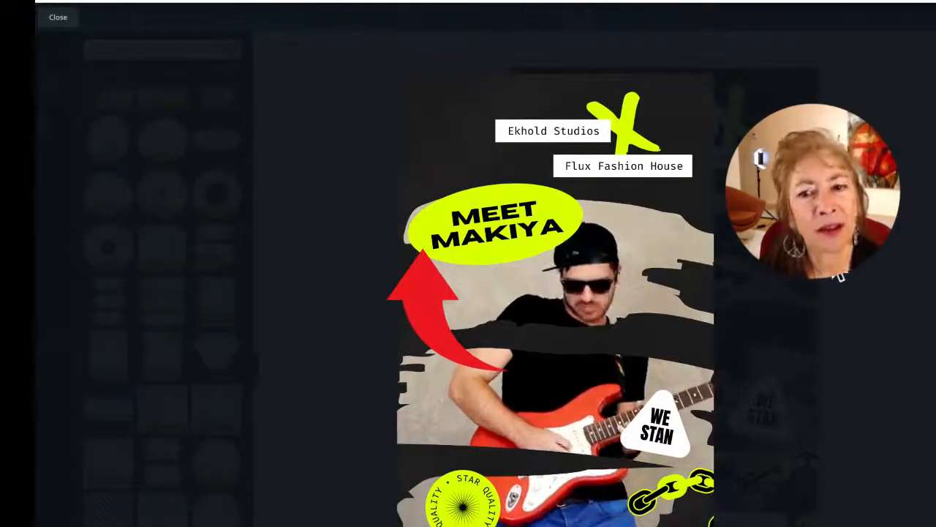
click(57, 17)
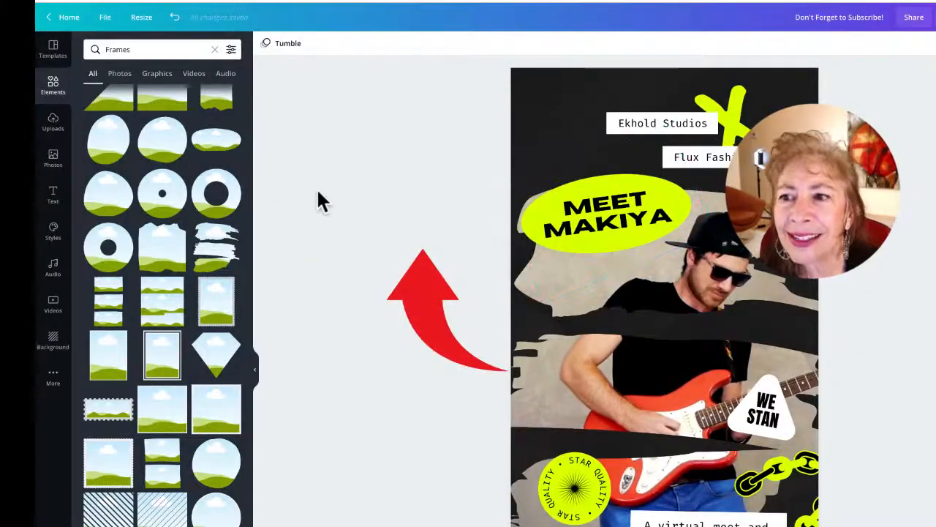
click(217, 49)
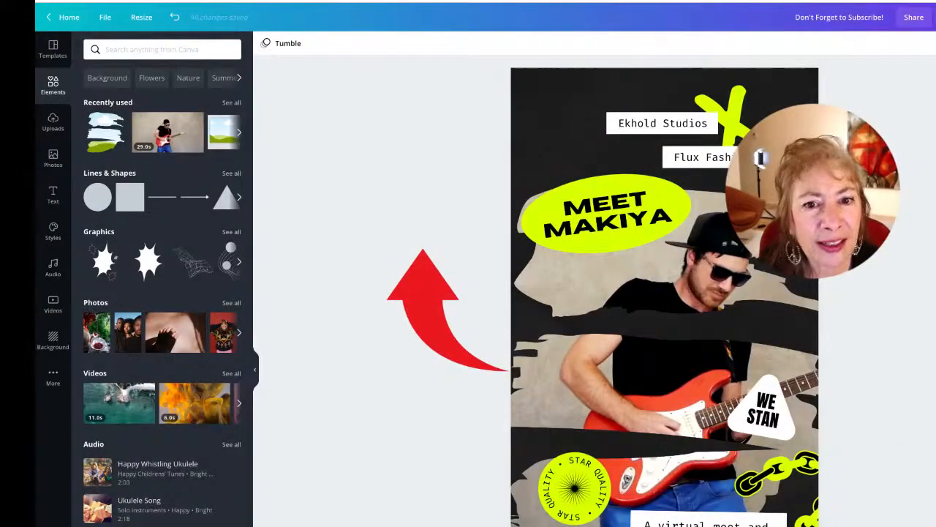
Step: Replace the name below "MEET" on the yellow oval sticker with the musician's first name
click(604, 225)
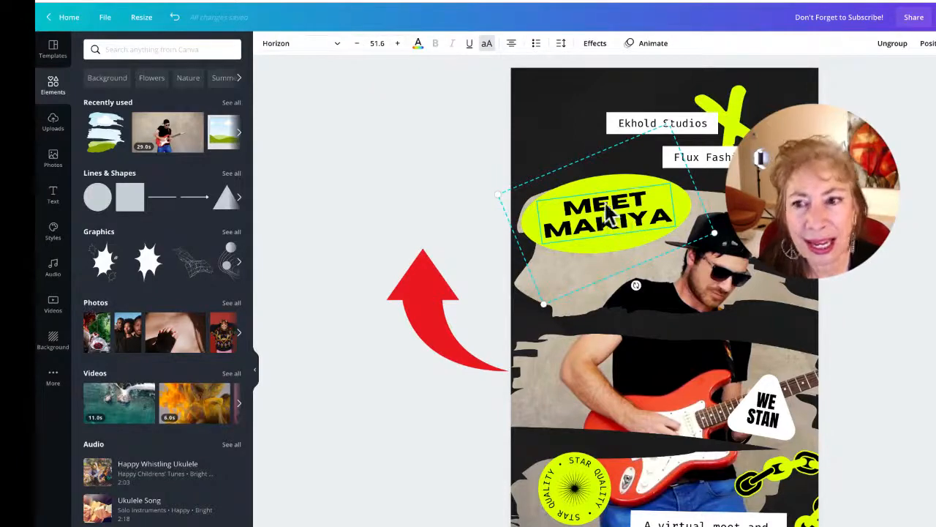
drag(540, 220, 680, 236)
text(TOM)
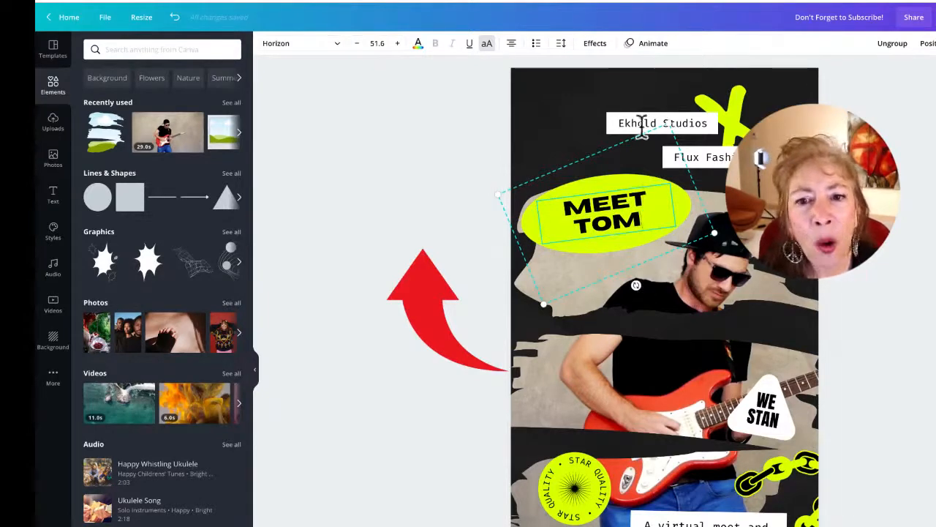
Step: Try the Block, Typewriter, Burst and Bounce animations on the yellow oval sticker's text and apply Ascend
click(653, 45)
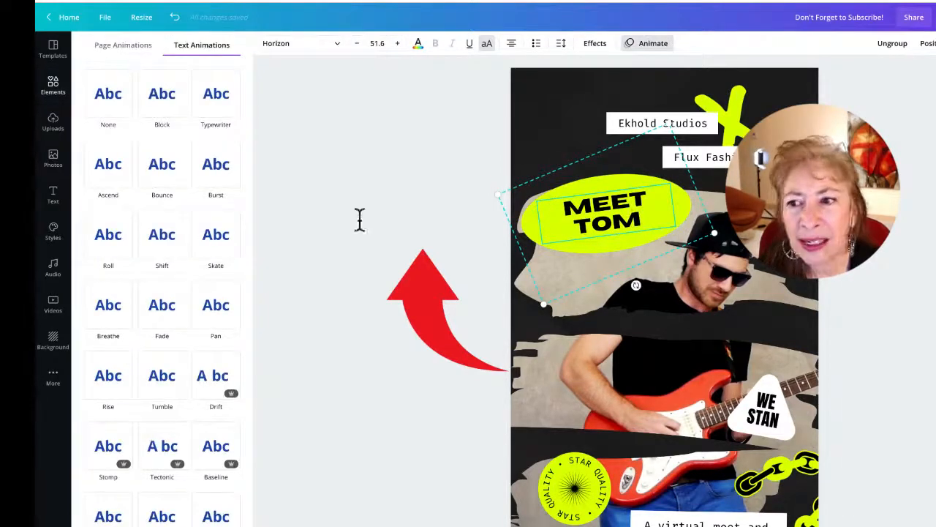
click(172, 99)
click(211, 106)
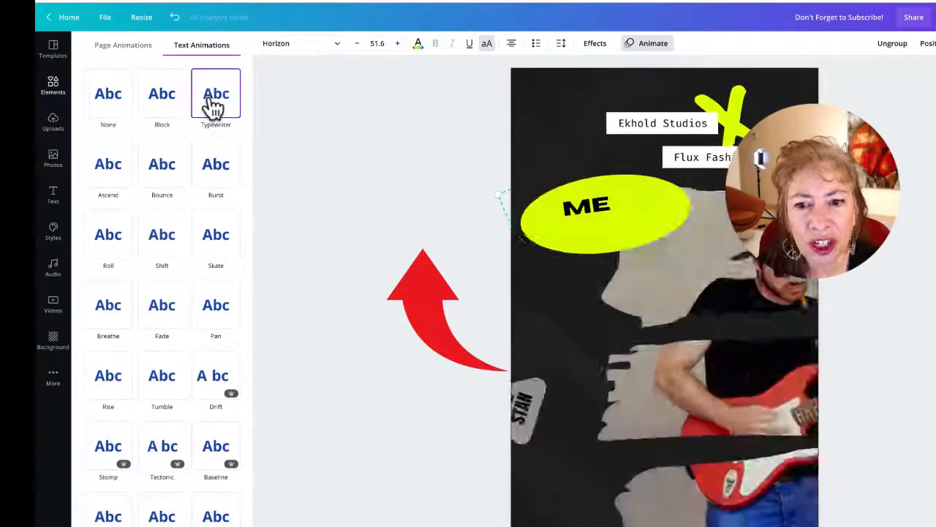
click(215, 177)
click(163, 170)
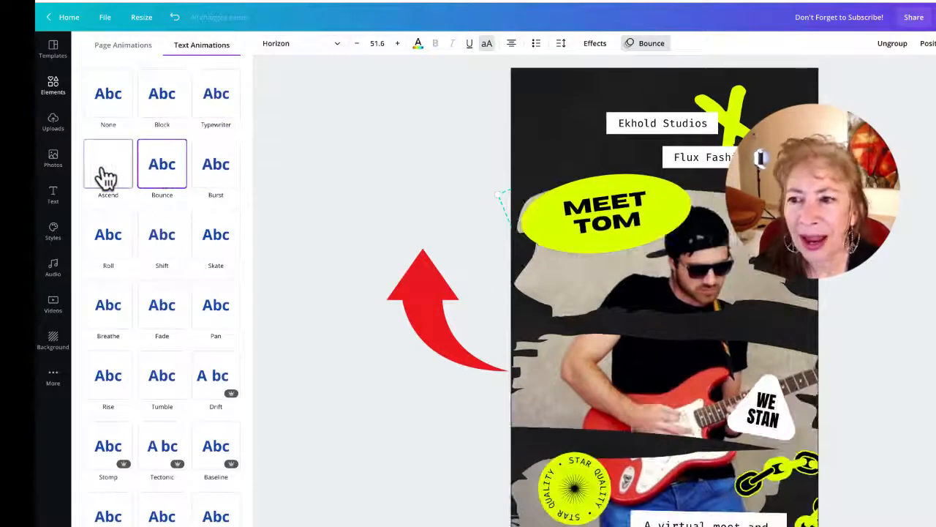
click(106, 177)
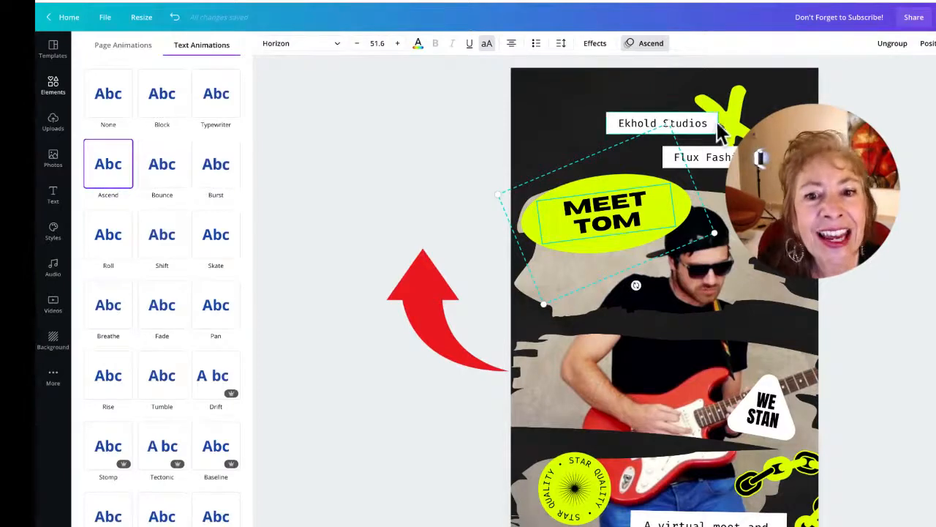
Step: Ungroup the "Ekhold Studios" label from its white box and reposition the label toward the page's upper-left corner
click(693, 126)
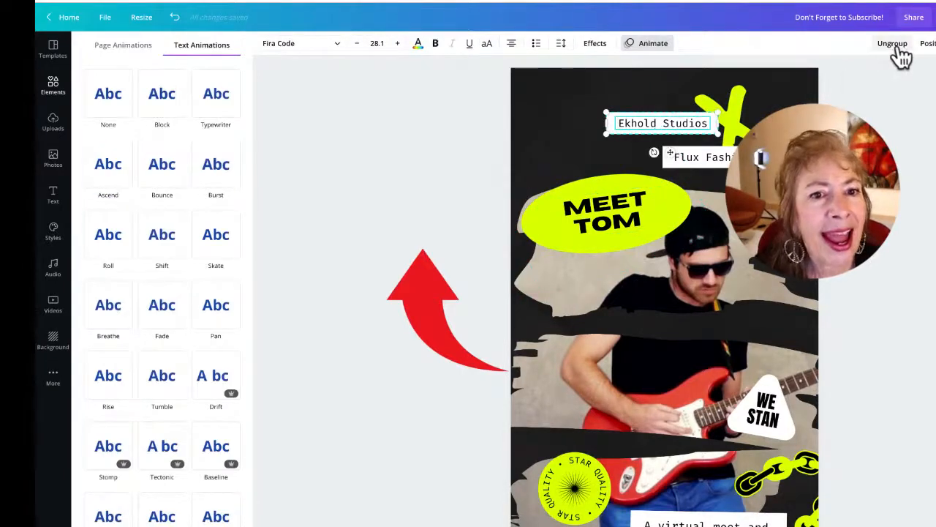
click(641, 117)
drag(650, 123, 592, 119)
key(ctrl+z)
click(620, 97)
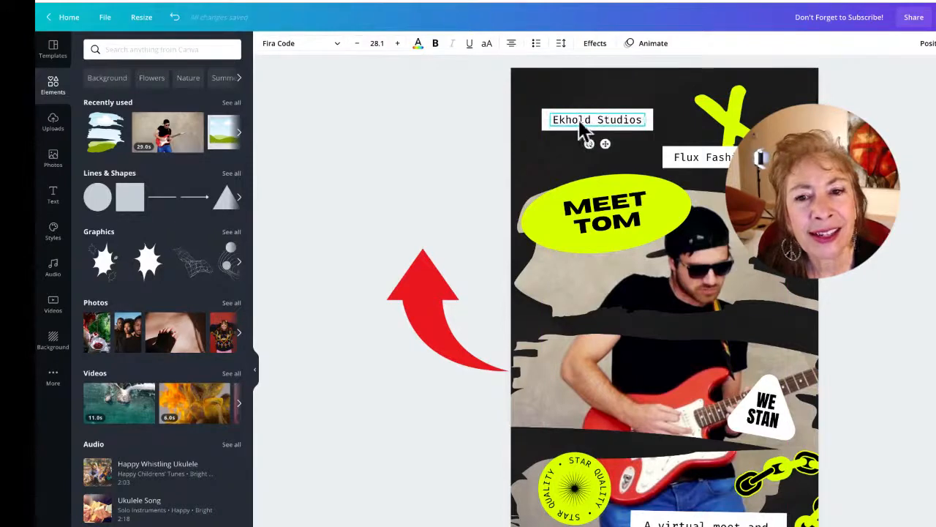
Step: Regroup the "Ekhold Studios" text with its white box and enlarge the label so its text size is about 52.4
click(926, 44)
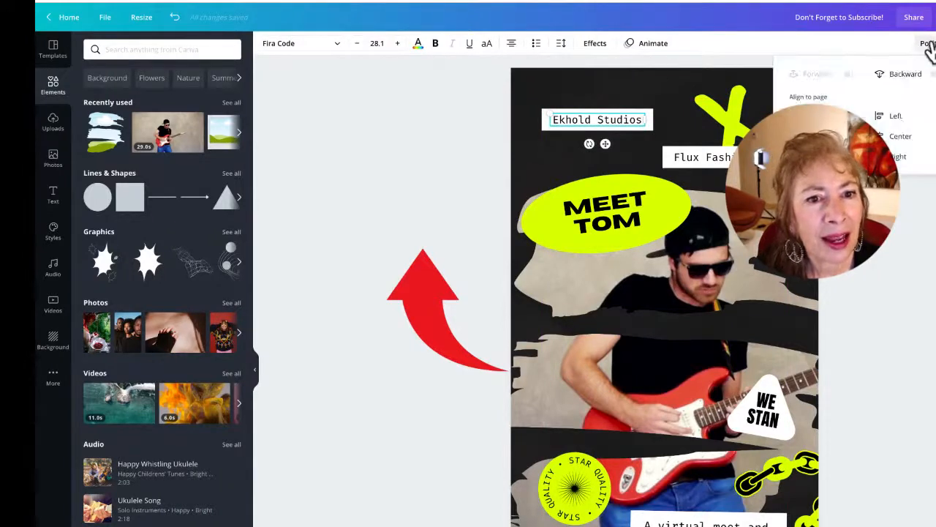
click(878, 41)
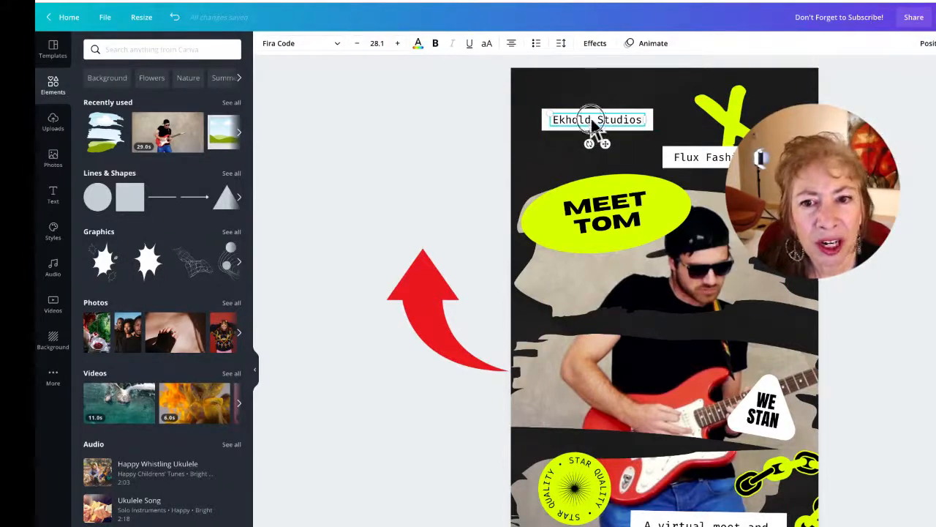
shift+click(706, 130)
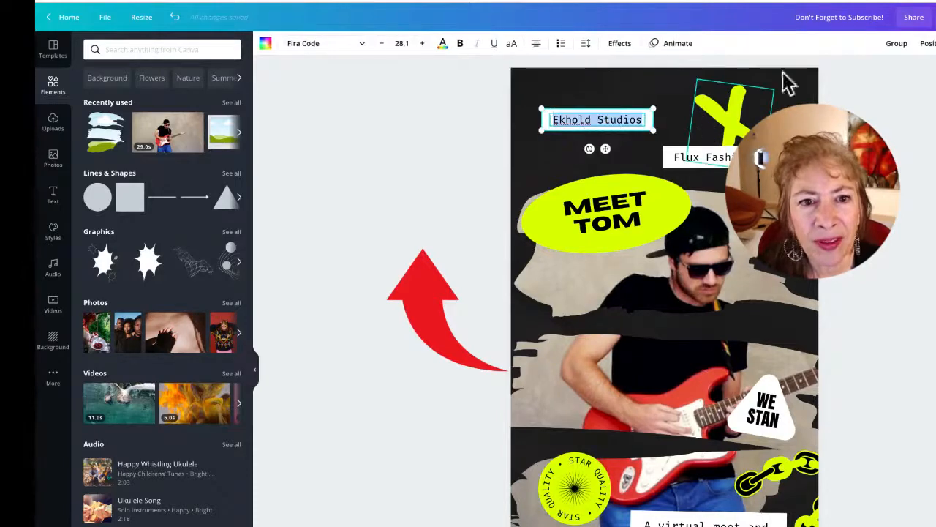
click(897, 44)
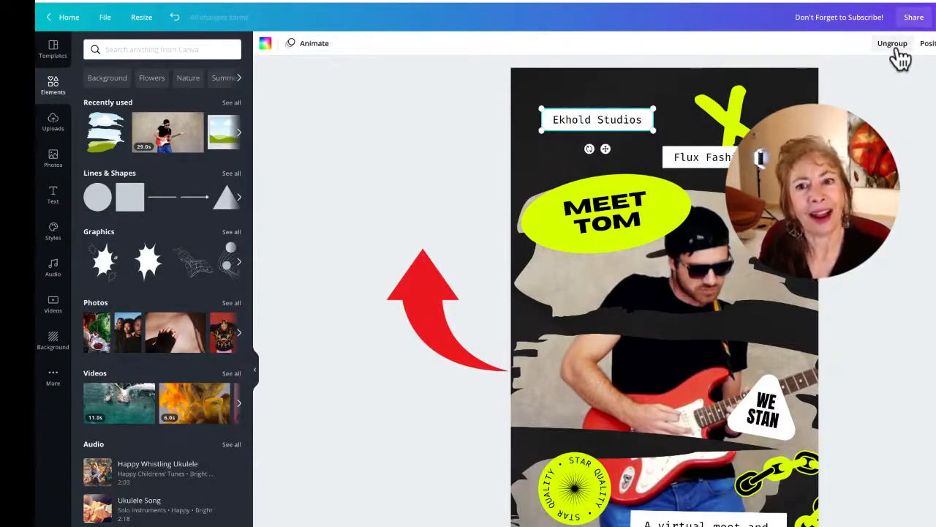
drag(672, 101, 783, 83)
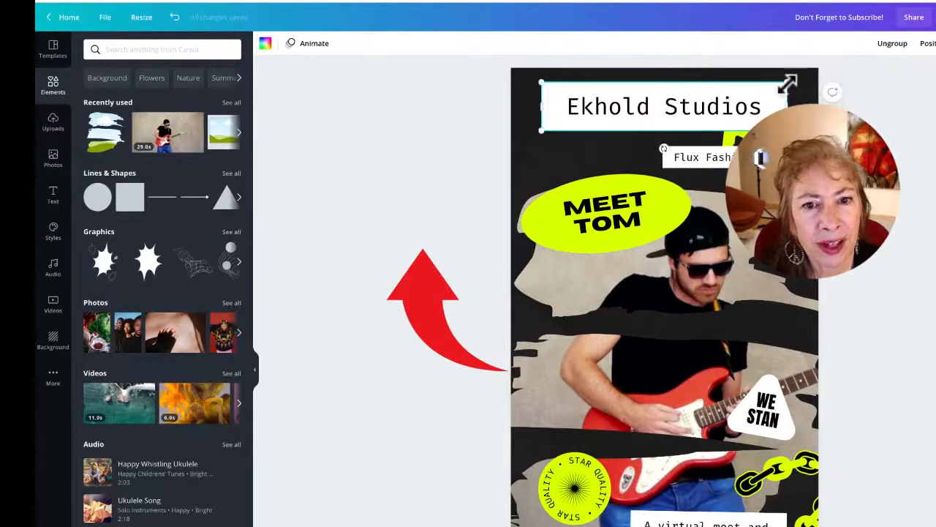
drag(788, 81, 752, 92)
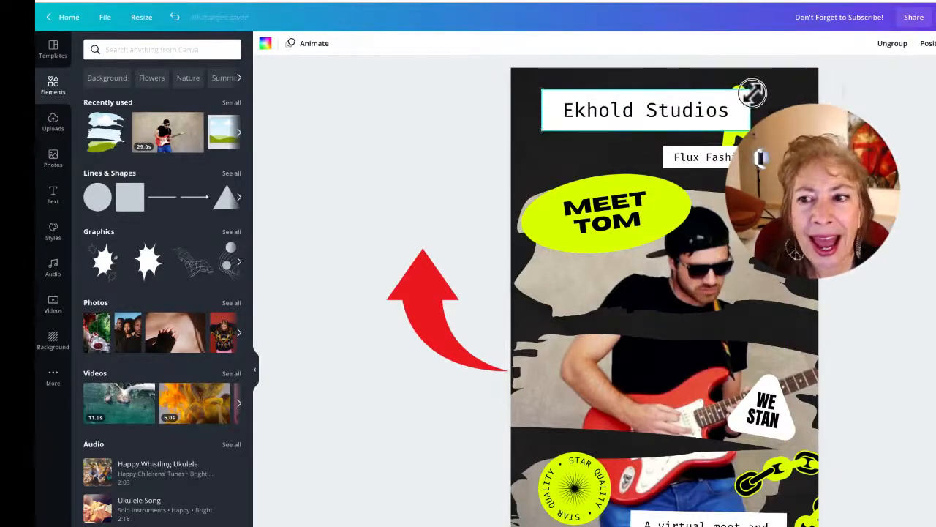
Step: Try the Block animation on the "Ekhold Studios" text and apply Typewriter
click(600, 124)
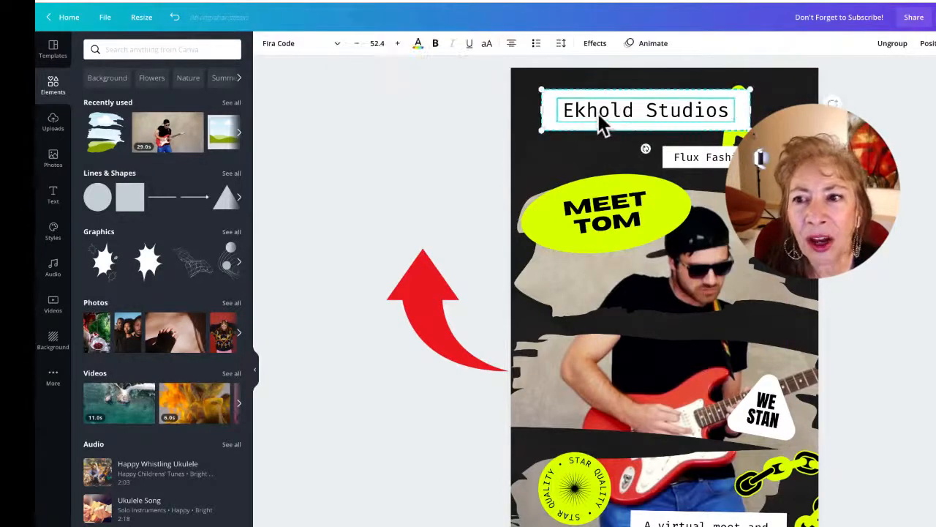
click(654, 44)
click(157, 101)
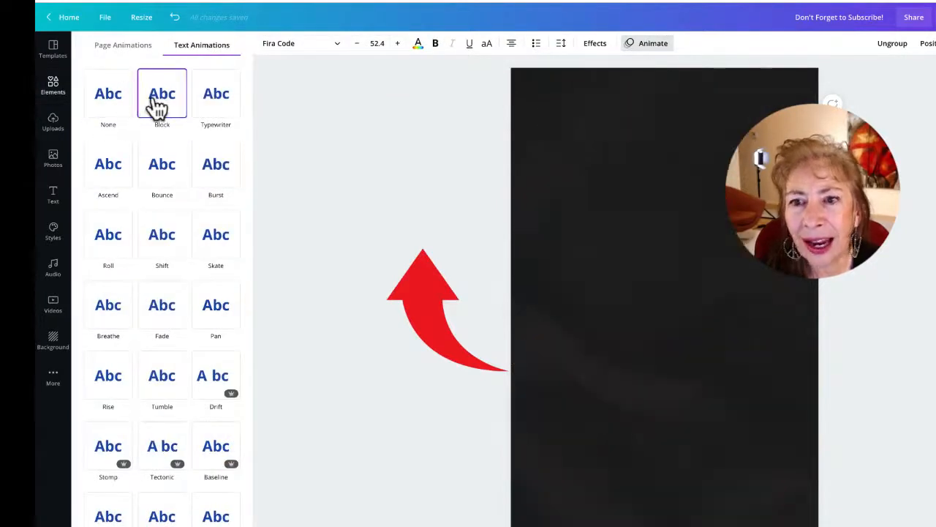
click(217, 115)
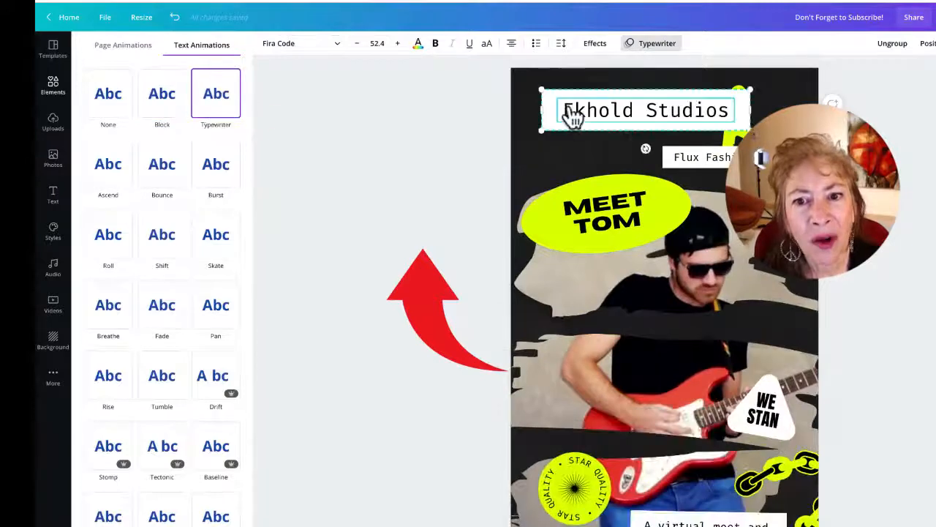
click(217, 100)
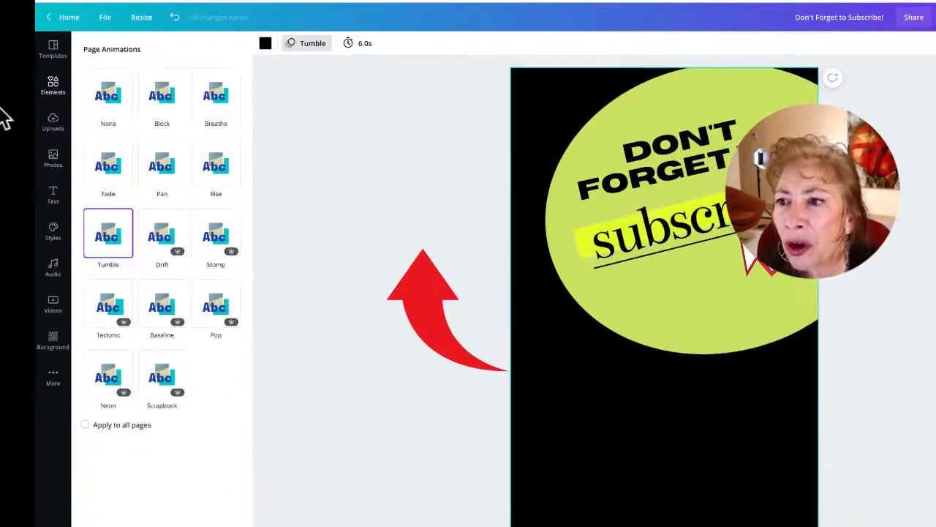
Step: Add the guitarist clip from the "musician" videos to the subscribe page, crop it to a portrait shape and place it enlarged below the text
click(54, 311)
click(134, 192)
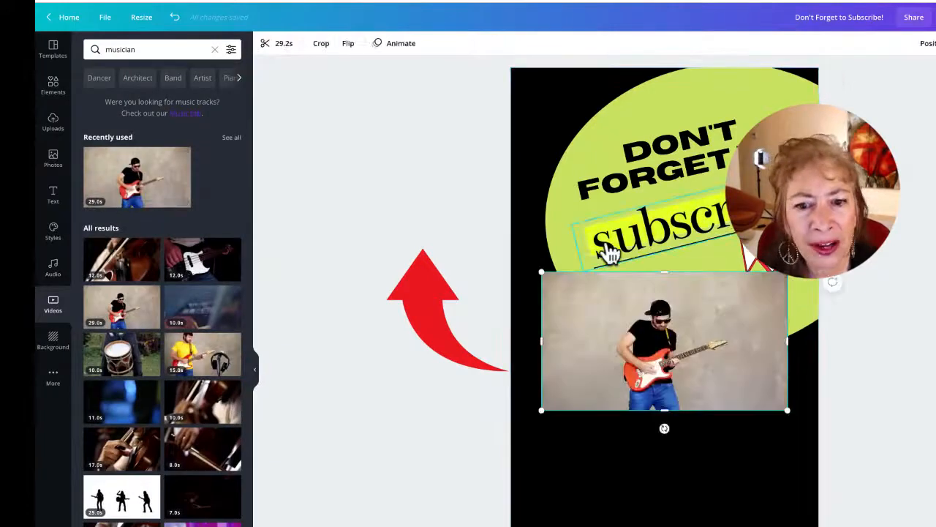
drag(787, 340, 717, 340)
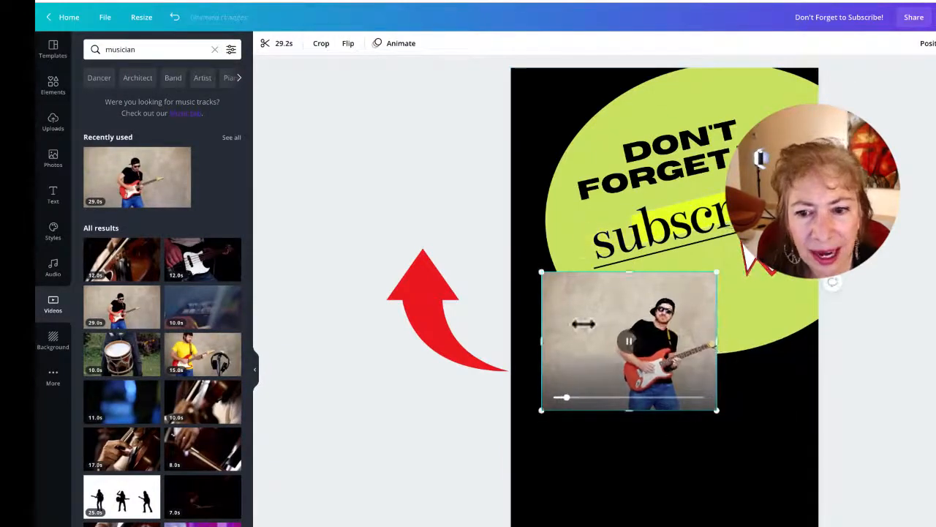
drag(541, 336, 585, 335)
drag(717, 410, 815, 515)
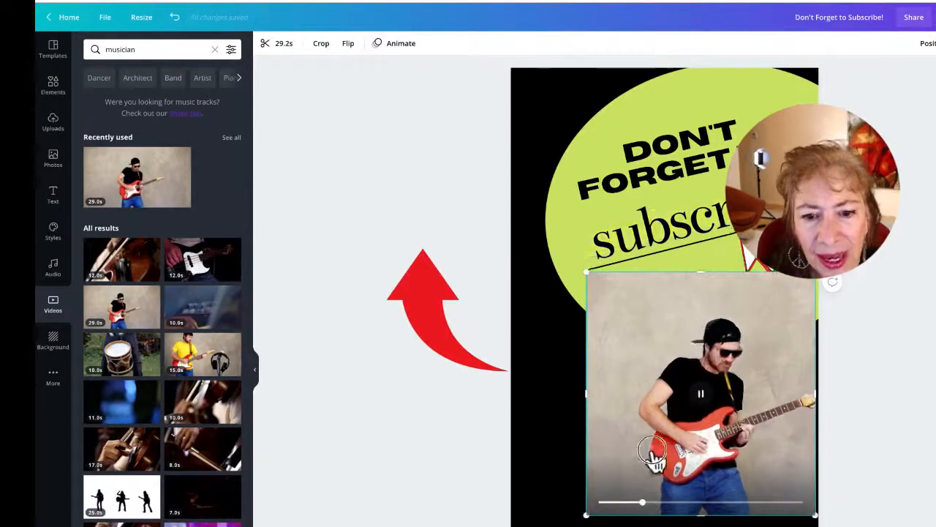
drag(809, 394, 721, 438)
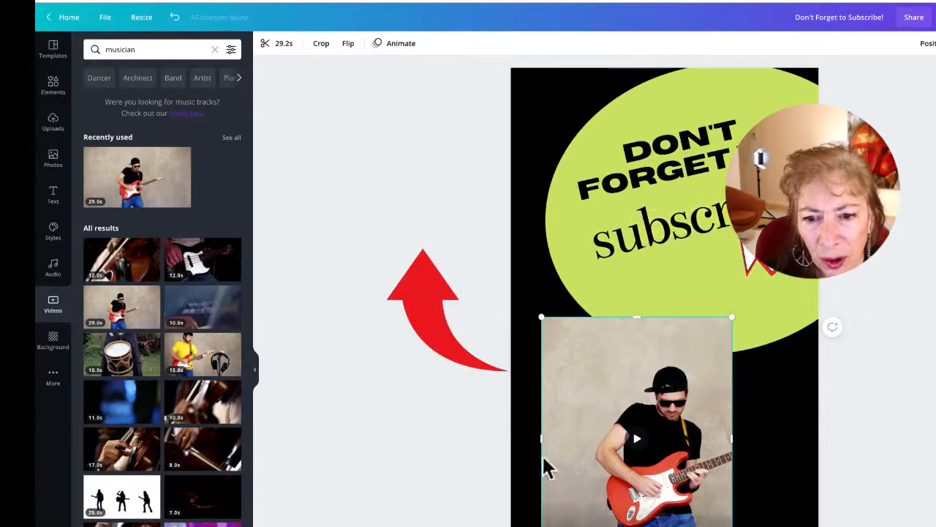
drag(543, 443, 578, 447)
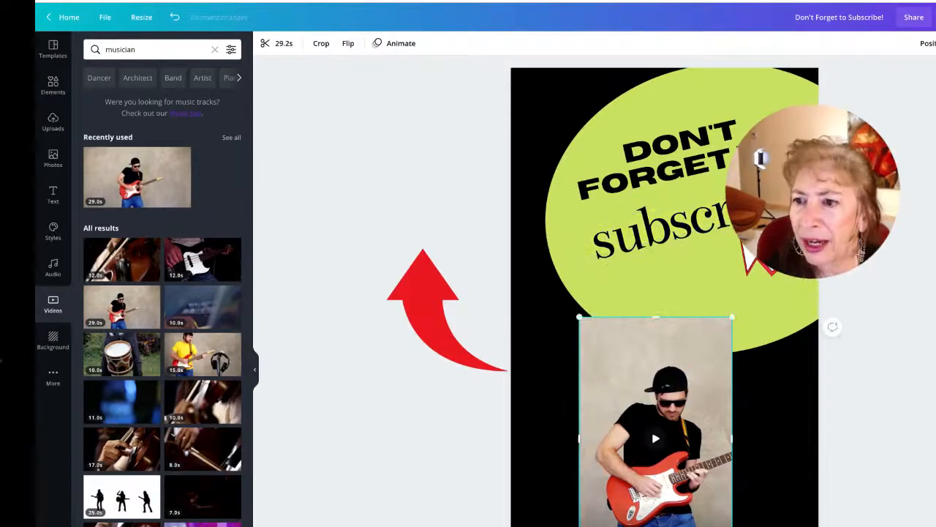
Step: Browse the Frames collection and add the hexagon frame to the subscribe page
click(57, 86)
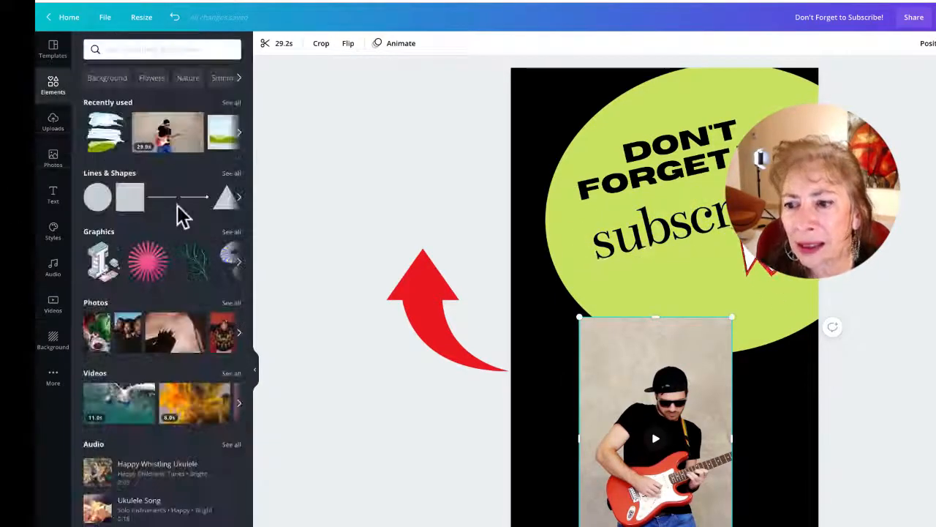
scroll(182, 213, down, 2)
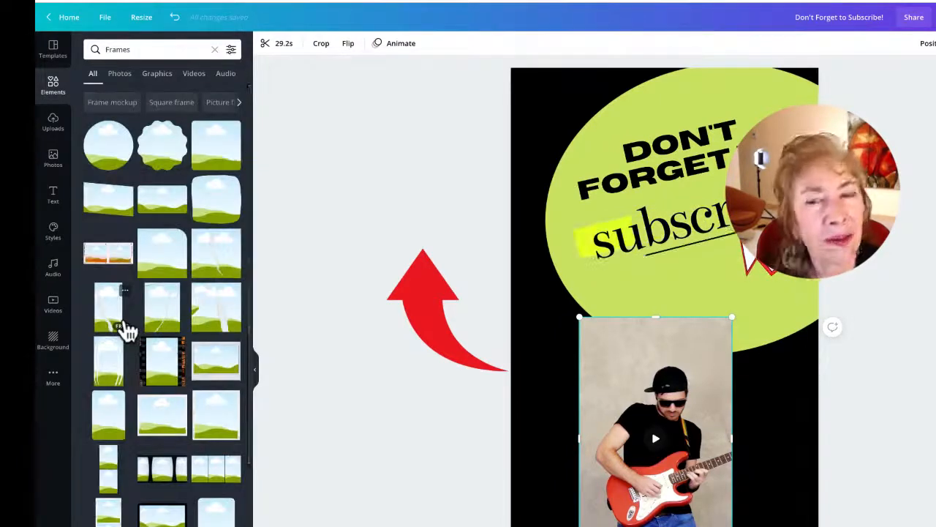
scroll(128, 331, down, 10)
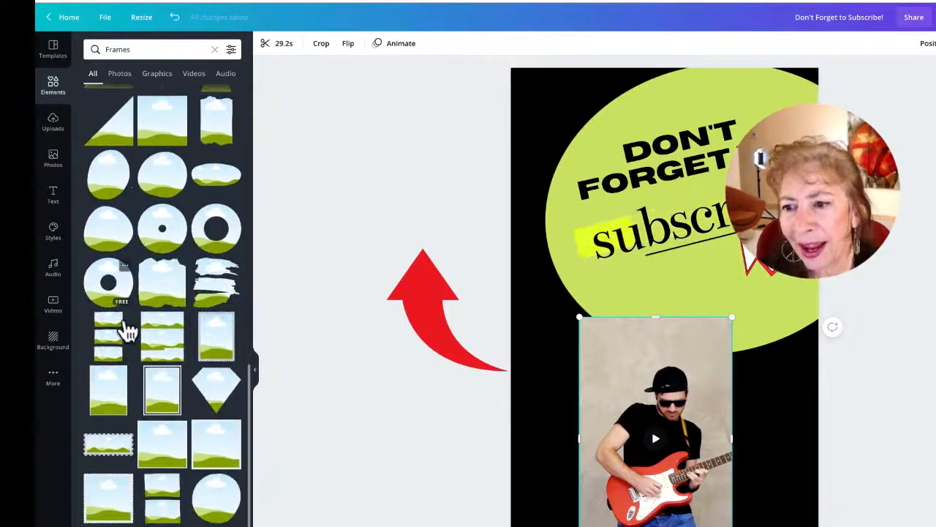
scroll(128, 331, down, 10)
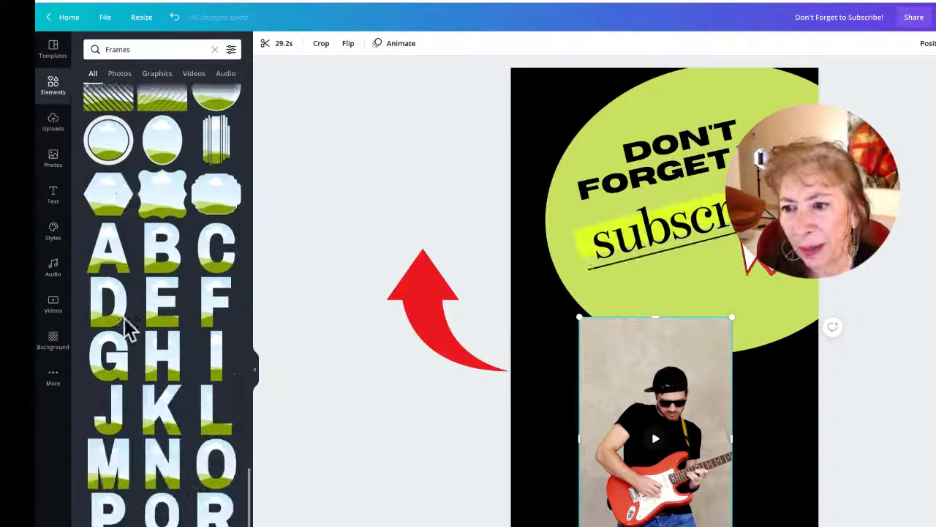
scroll(128, 329, down, 1)
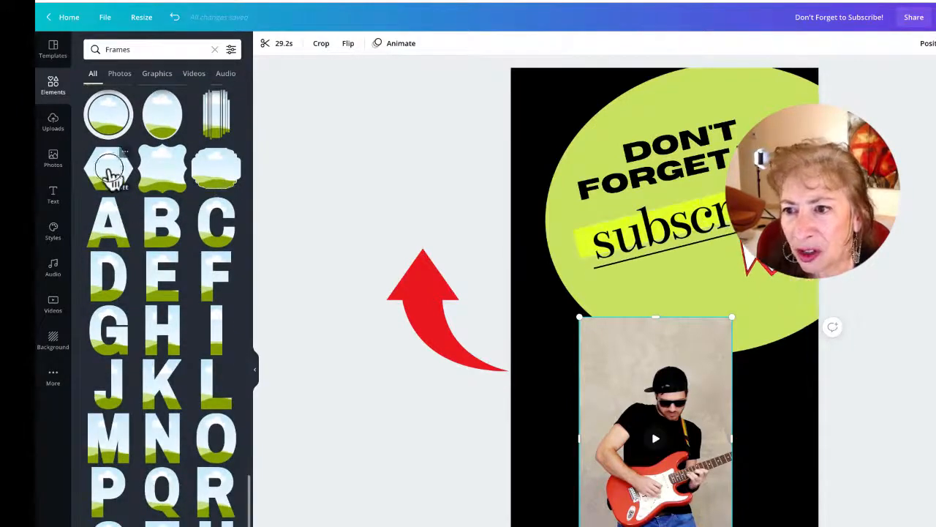
click(109, 171)
Step: Position and enlarge the hexagon frame over the guitarist clip and send it one layer backward
drag(696, 344, 706, 377)
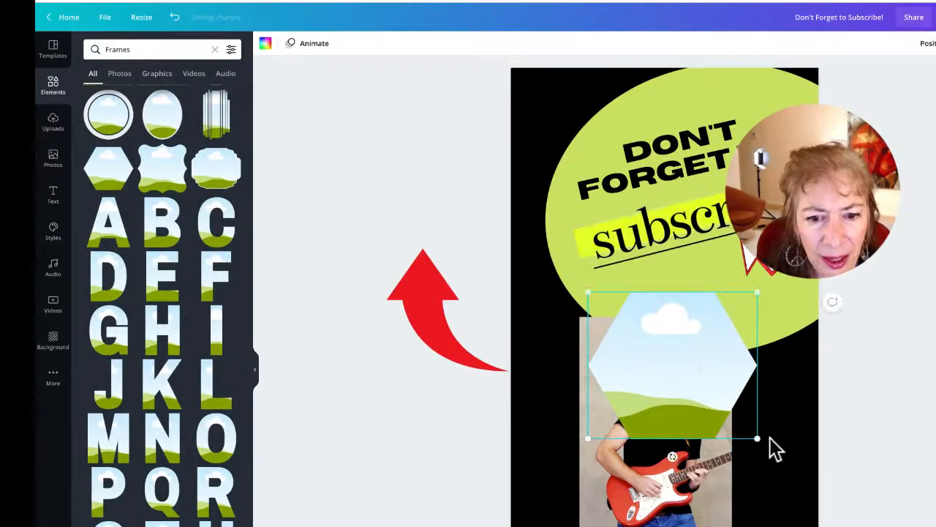
drag(758, 439, 685, 460)
click(927, 44)
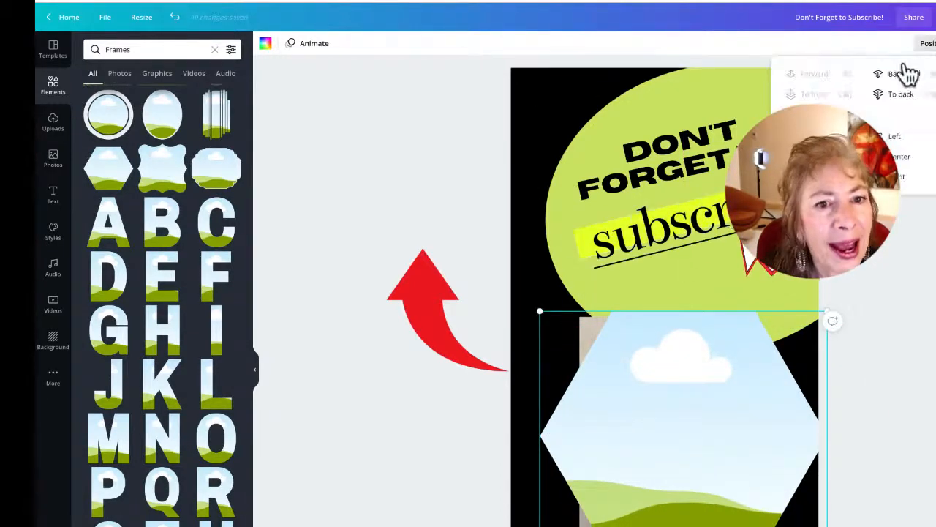
click(904, 74)
Step: Place the guitarist clip in the hexagon frame, shrink and reposition the frame below "subscribe", and clear the "Frames" search
drag(627, 387, 717, 439)
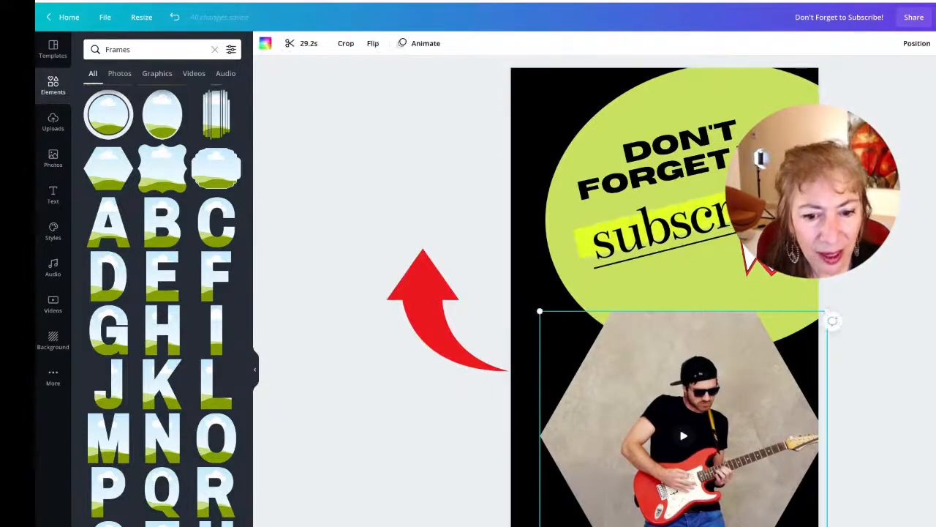
drag(779, 525, 723, 508)
drag(655, 443, 680, 439)
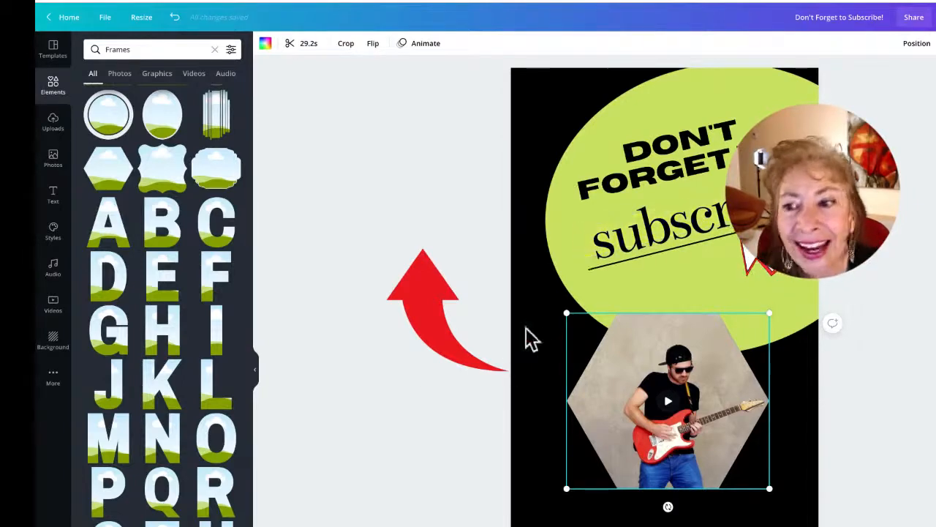
click(214, 49)
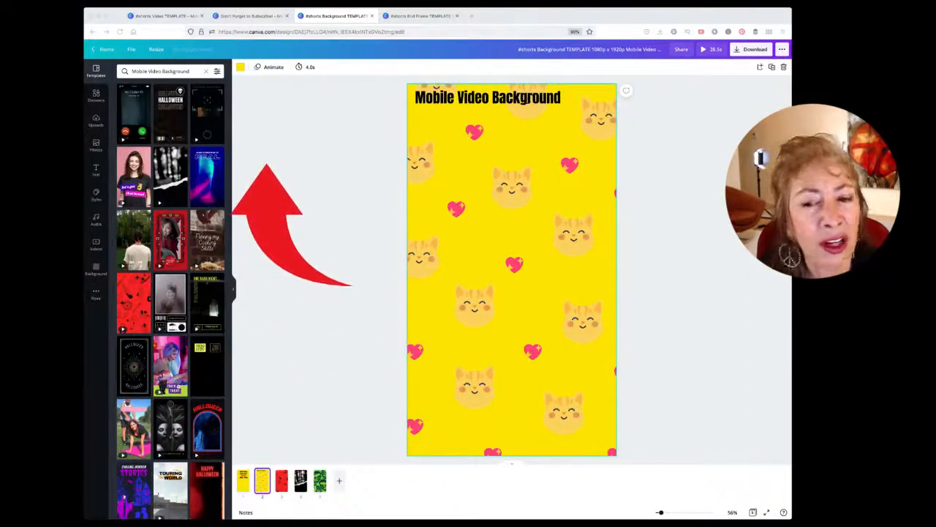
click(366, 375)
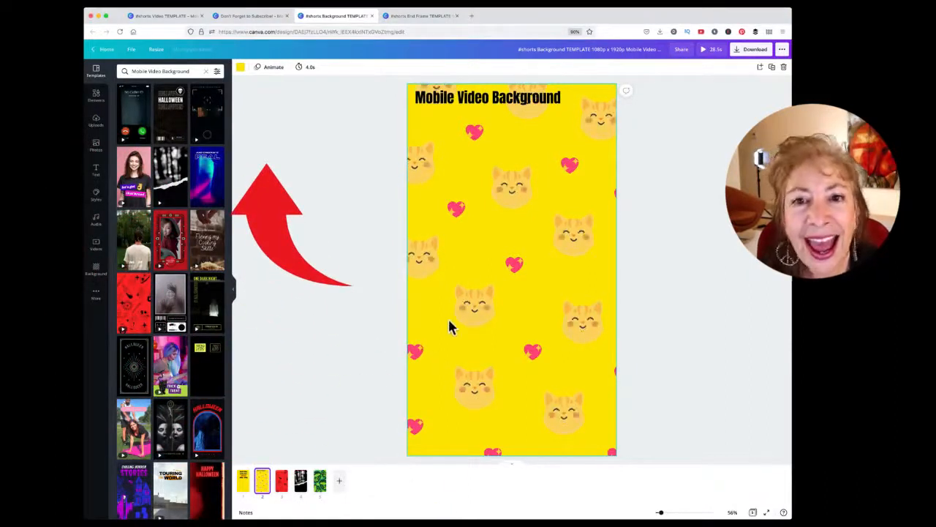
click(589, 2)
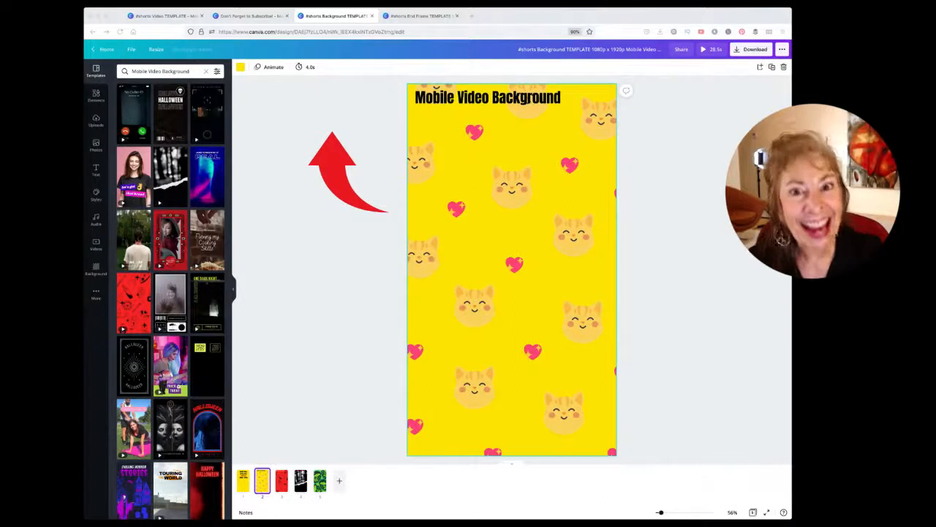
Step: Search the elements for "book animation" and add the open book with turning pages to the yellow cat-pattern page
click(97, 98)
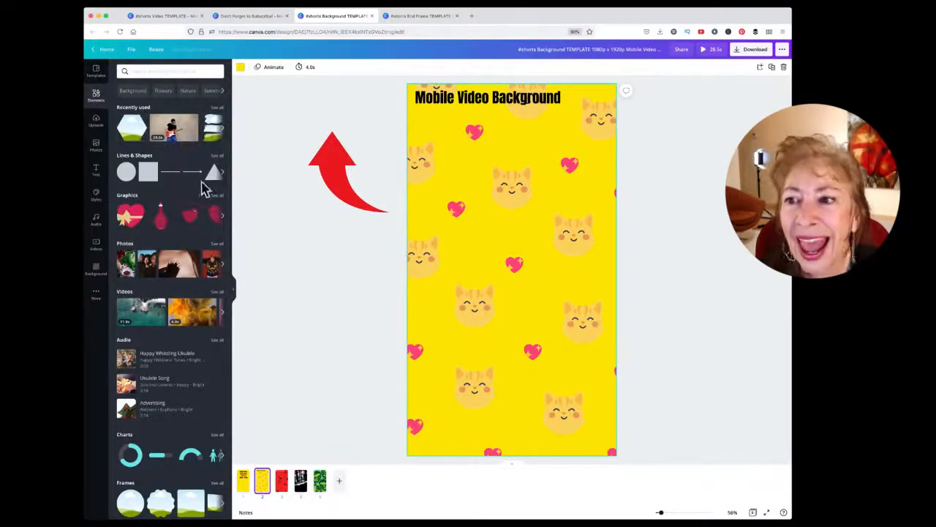
click(154, 71)
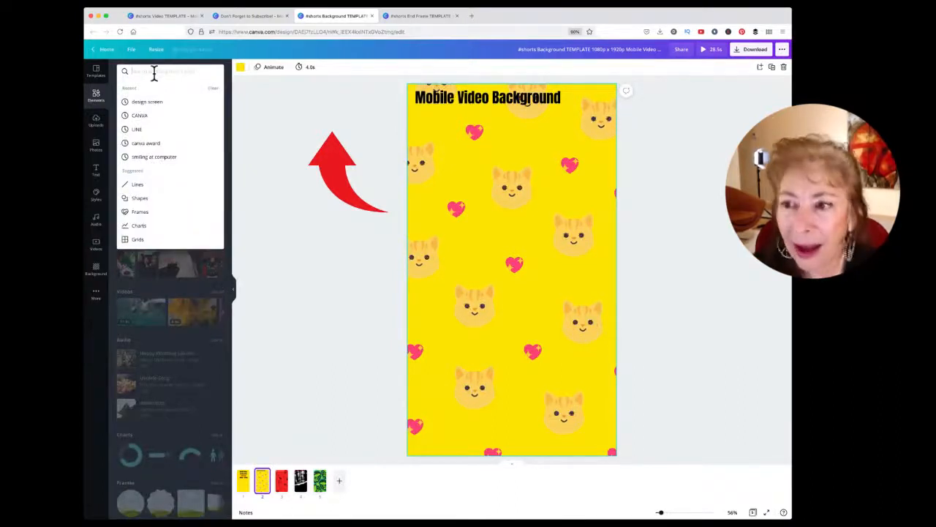
text(book ar)
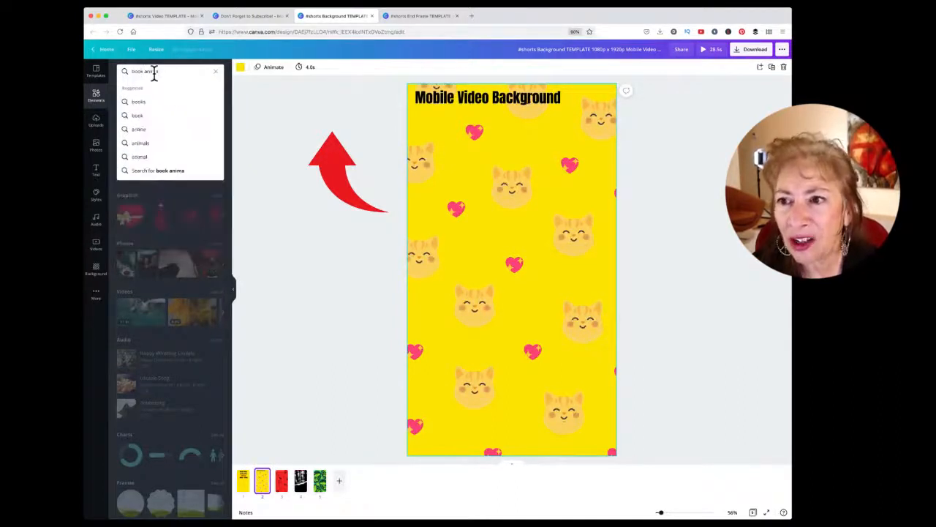
key(Return)
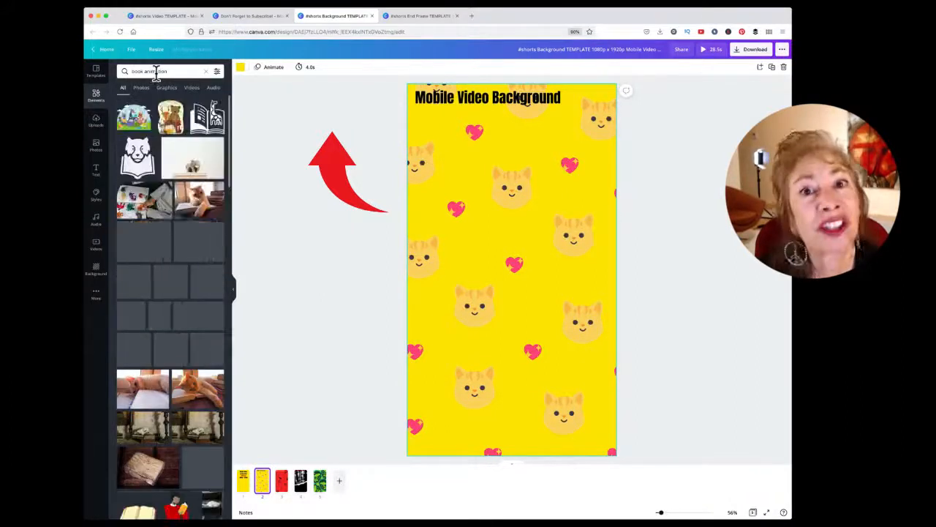
scroll(179, 207, down, 3)
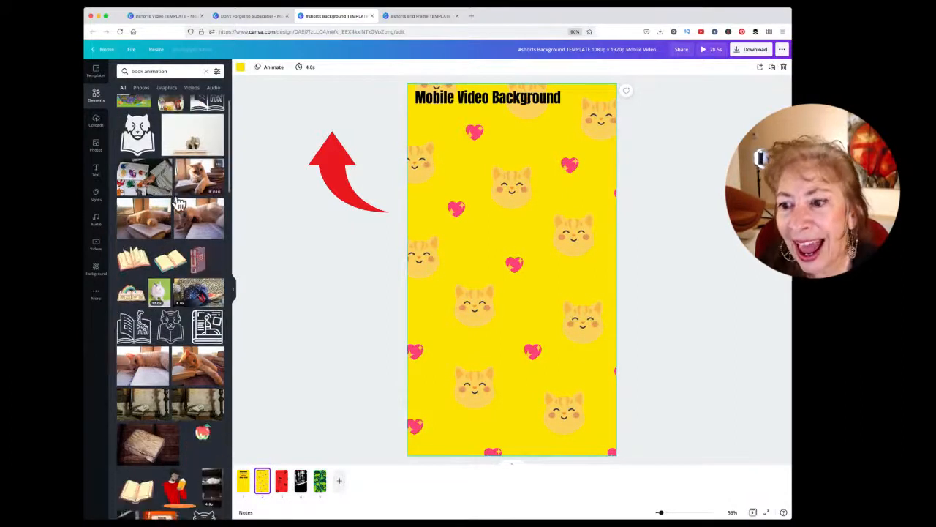
click(134, 178)
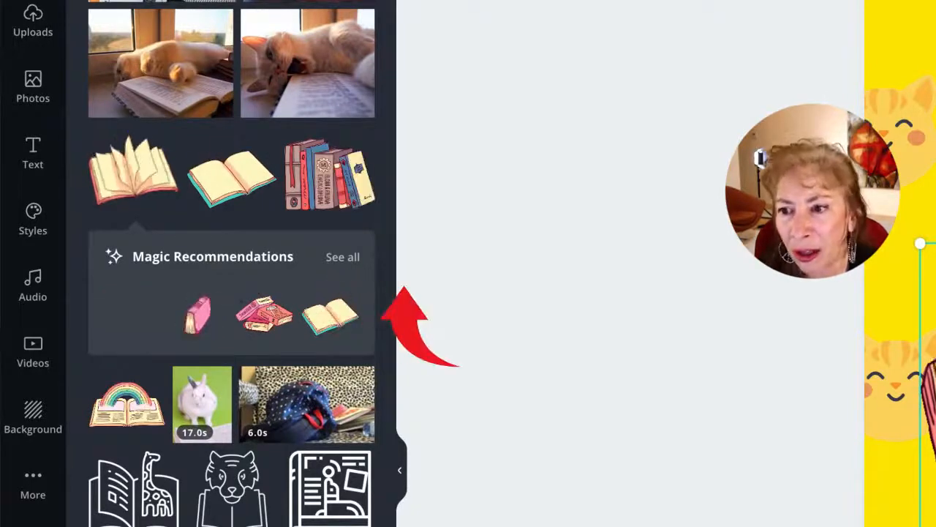
Step: Show all Magic Recommendations for the book and place the open book with teal pictures beneath the page-turning book
click(343, 257)
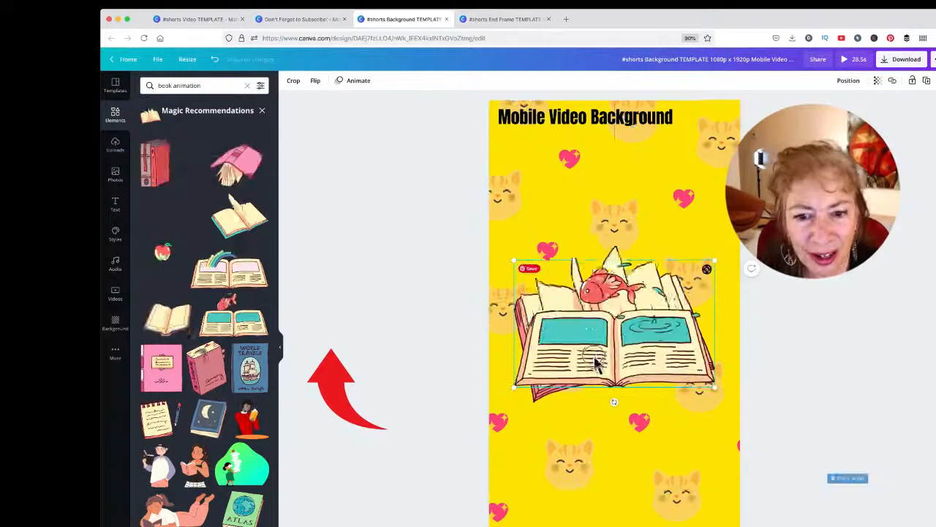
drag(596, 359, 592, 460)
click(681, 286)
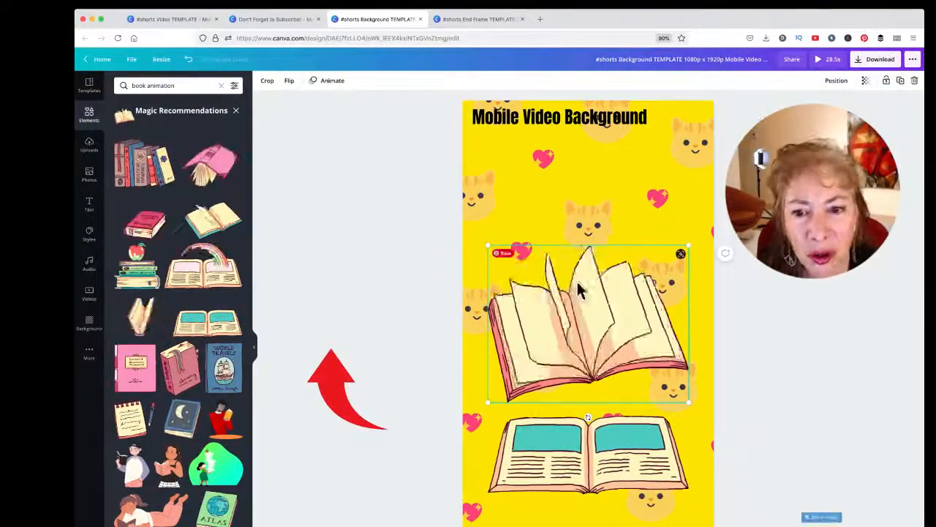
Step: Delete the page-turning book from the yellow cat-pattern page and move the open book with teal pictures into the upper half
drag(581, 286, 548, 192)
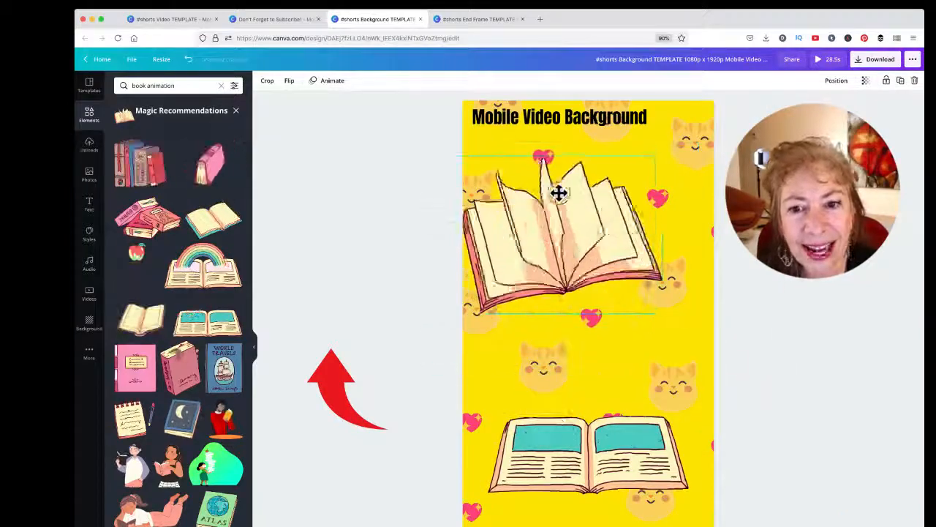
click(914, 80)
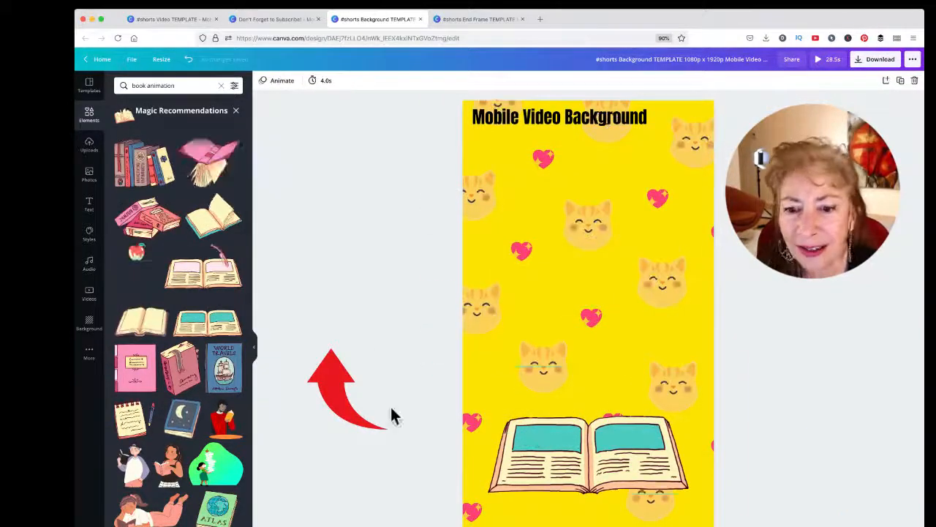
drag(606, 454, 627, 253)
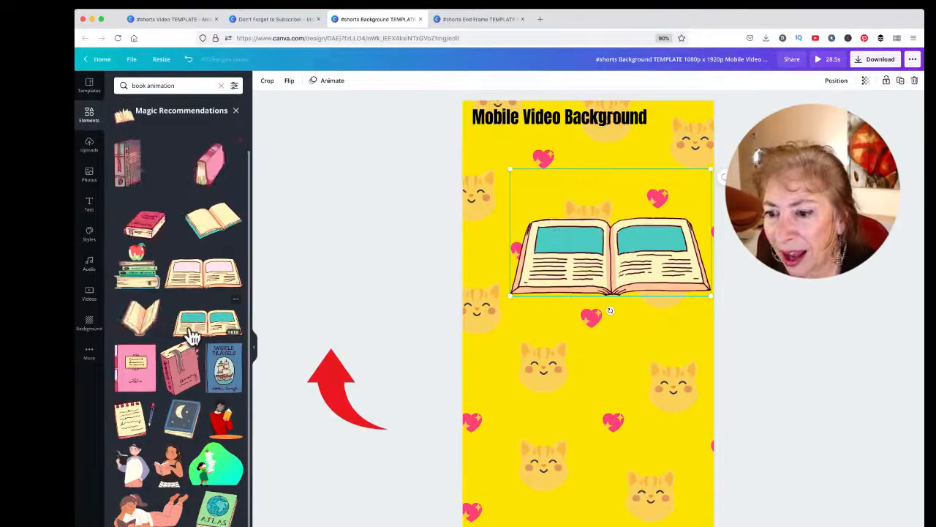
Step: Add the moon-and-stars book and the row of upright books to the yellow page, and delete the open book with teal pictures
click(192, 410)
drag(608, 388, 602, 420)
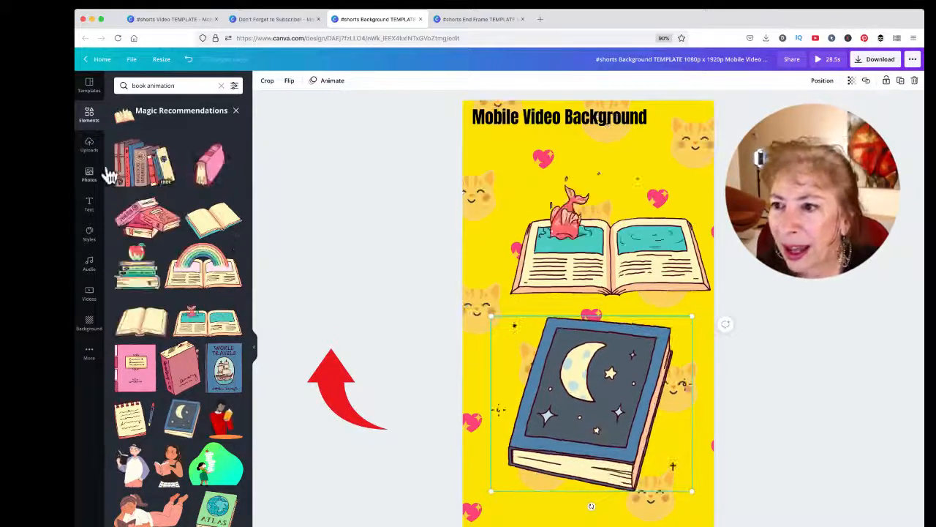
click(123, 176)
drag(563, 342, 553, 233)
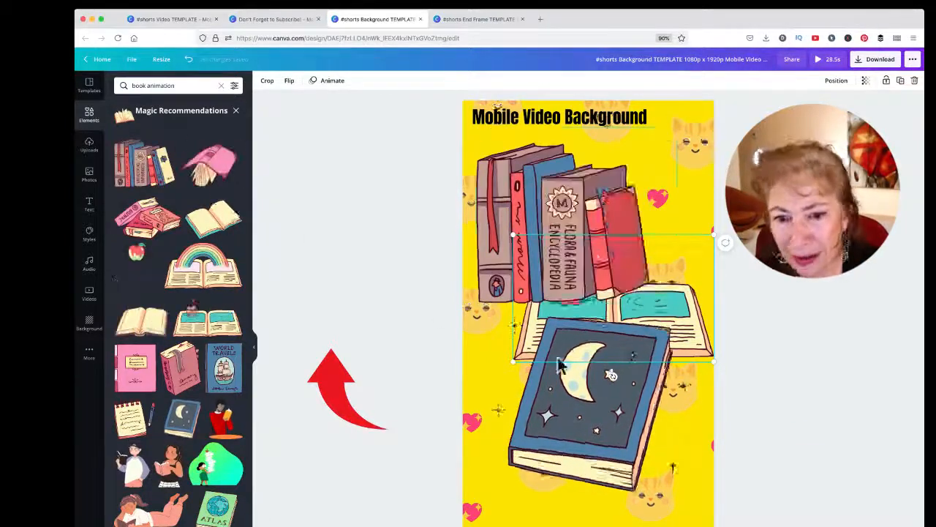
click(915, 81)
Step: Set the timing of the red page with skull and dagger drawings to 9.0 seconds
key(Page_Down)
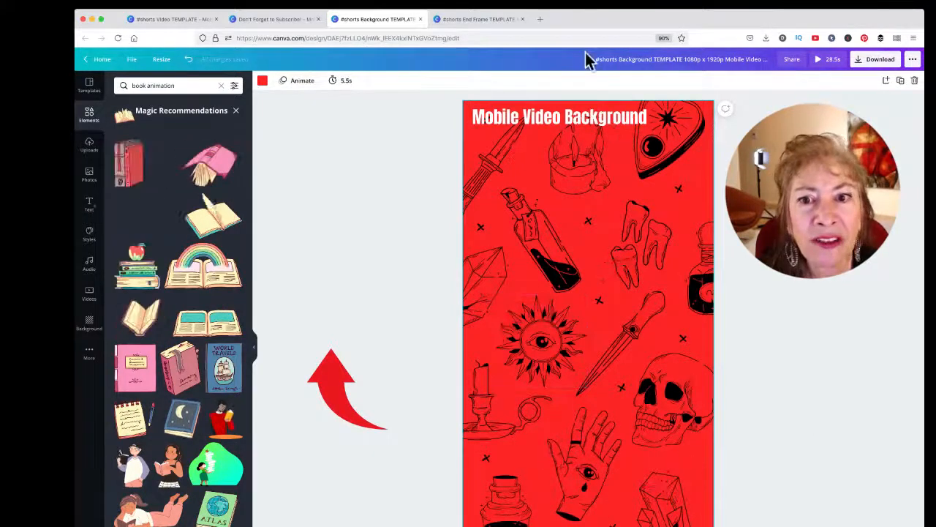
click(551, 5)
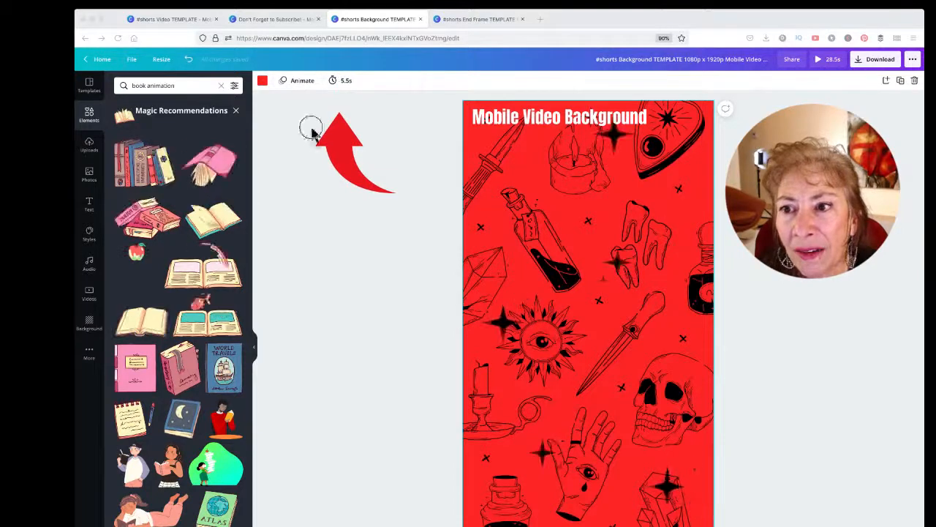
click(344, 82)
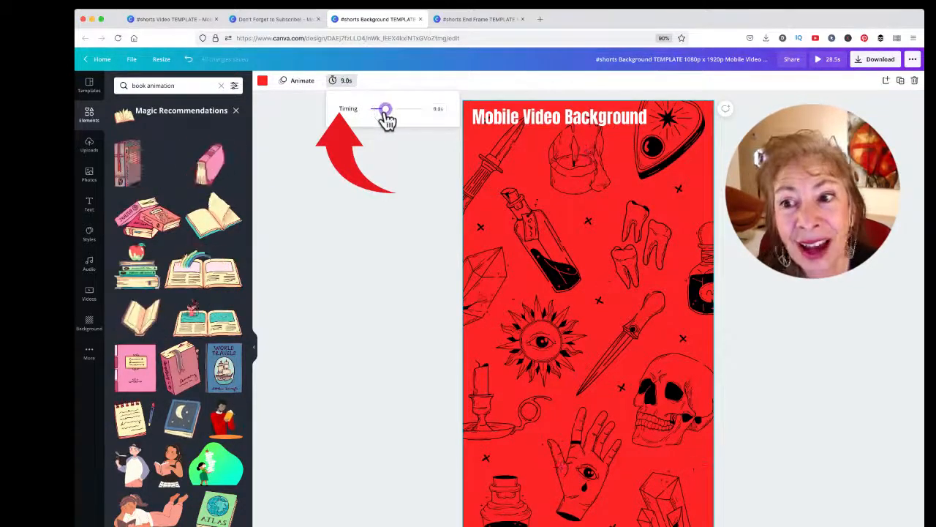
click(368, 269)
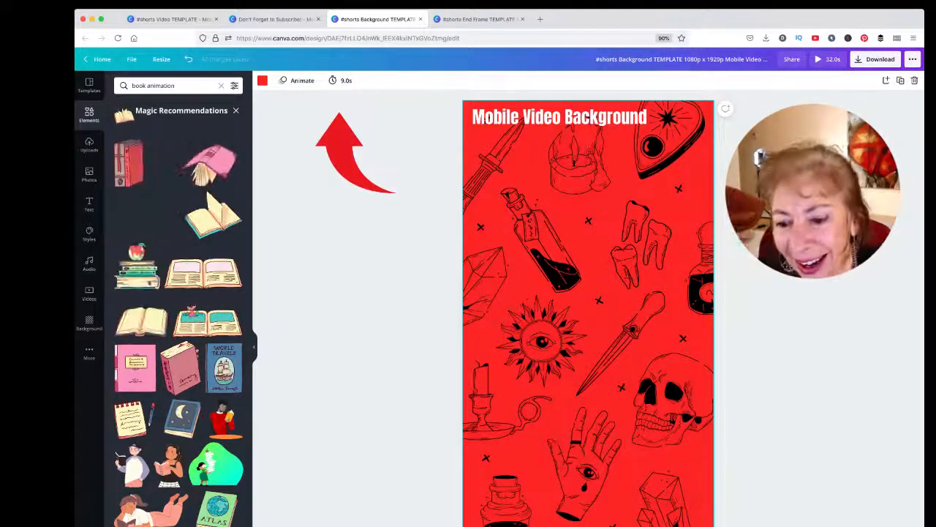
Step: Play the blurred clip on the black torn-paper page, preview the full design from the green zombie page, and close the preview
click(541, 524)
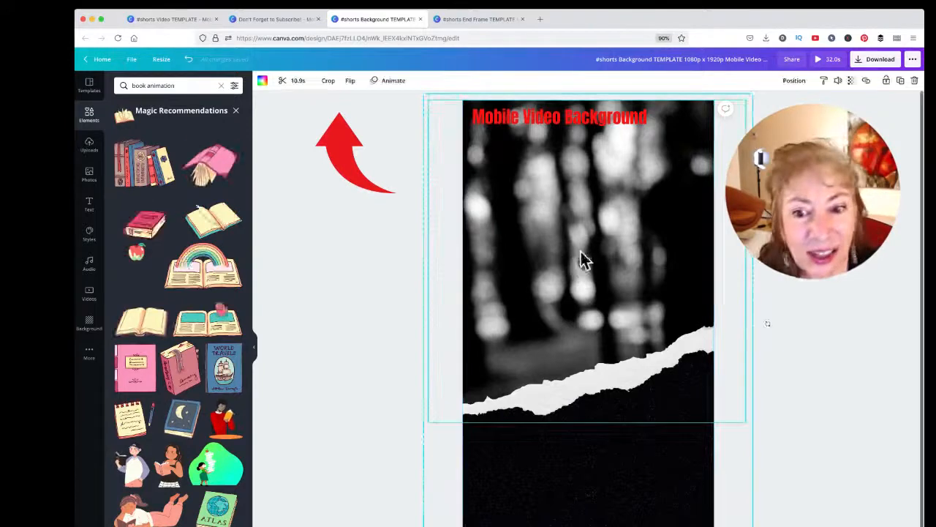
click(596, 261)
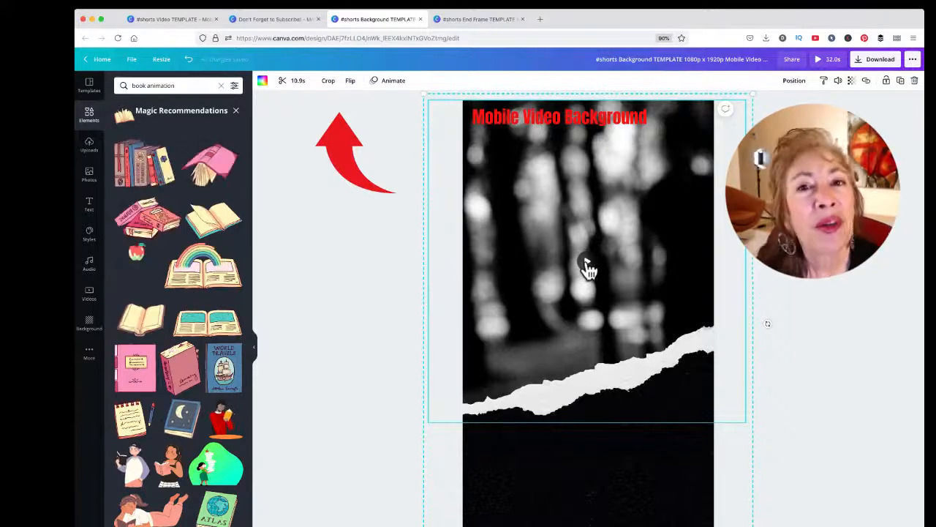
click(586, 264)
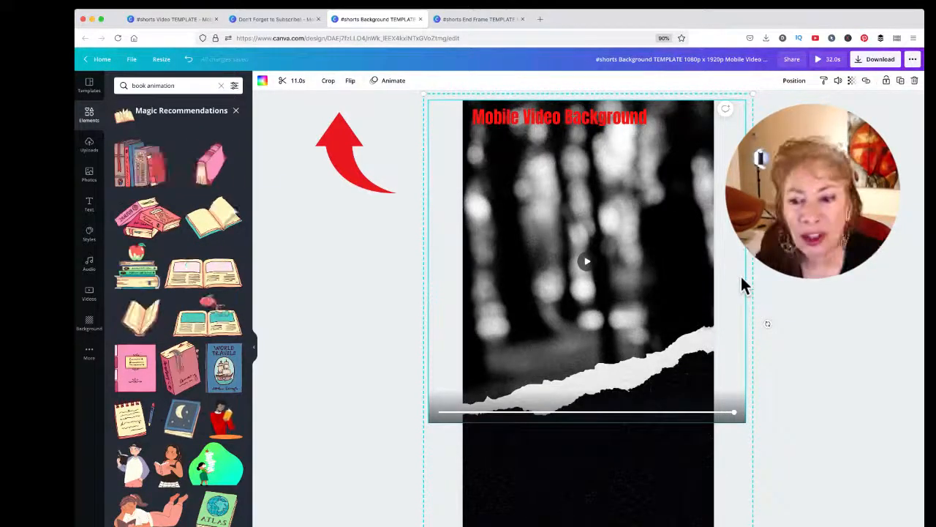
key(Delete)
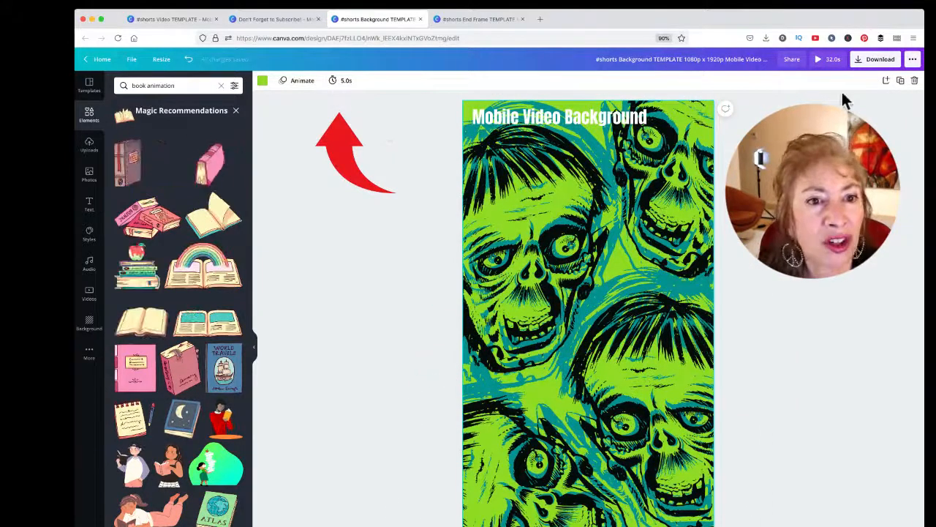
click(817, 59)
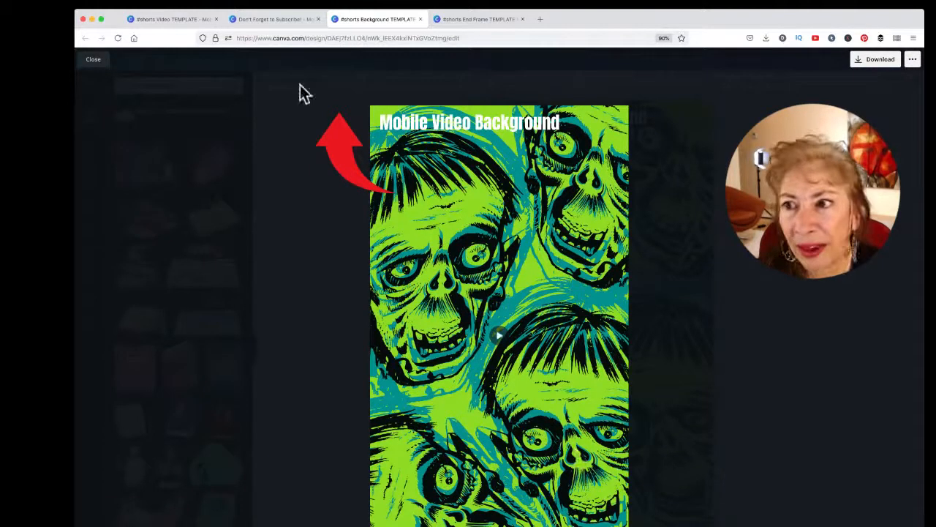
click(92, 59)
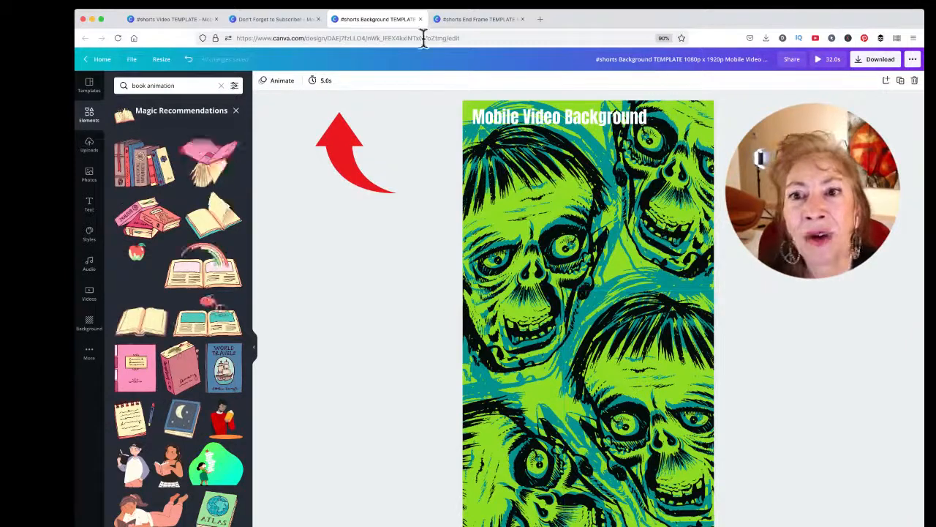
Step: Switch to the #shorts End Frame TEMPLATE design and reposition the handle text together with its blue box on the pink page
click(457, 18)
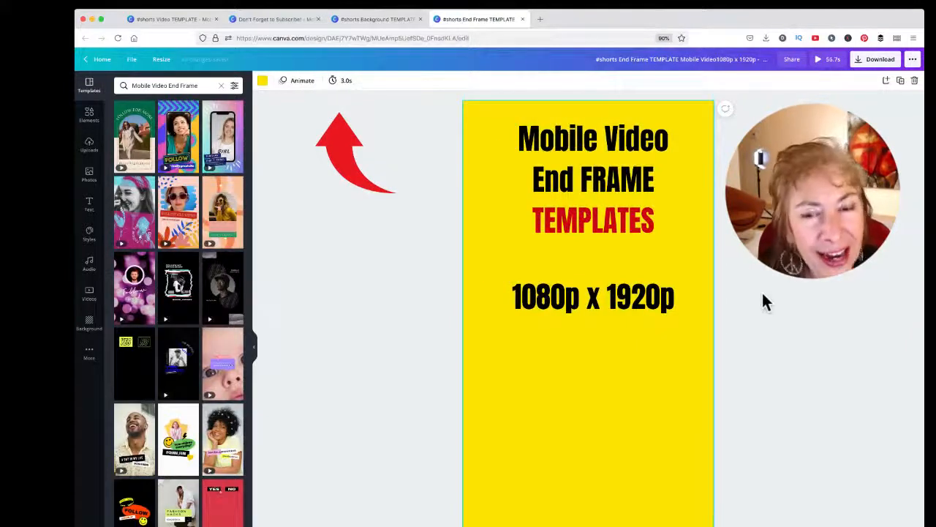
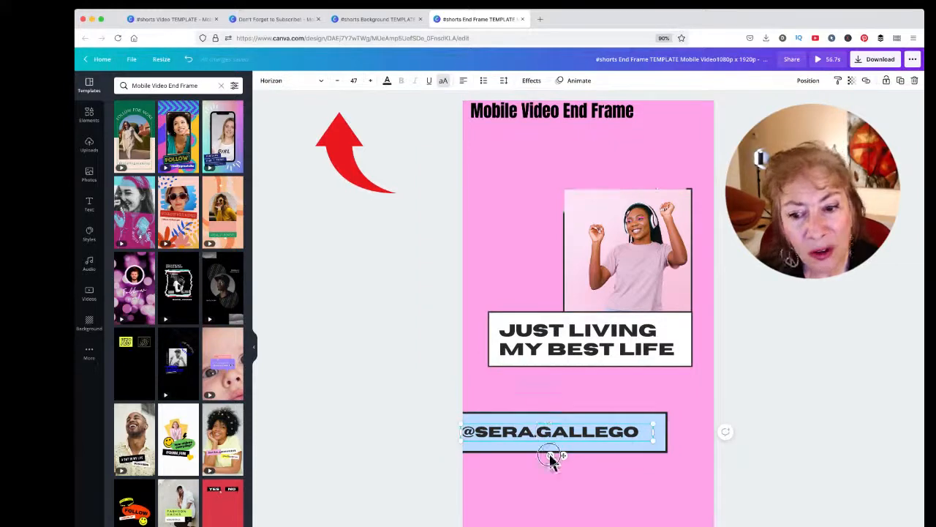
shift+click(550, 457)
mouse_move(564, 432)
mouse_down()
mouse_move(556, 458)
mouse_move(537, 454)
mouse_move(553, 419)
mouse_up()
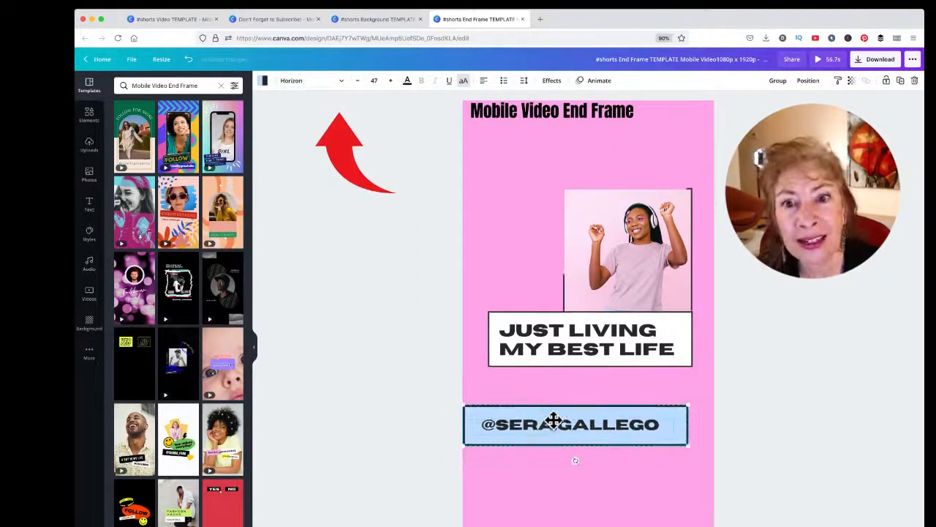
Step: Try the Tumble, Tectonic and Stomp element animations on the blue handle label and apply Drift
click(599, 82)
click(227, 184)
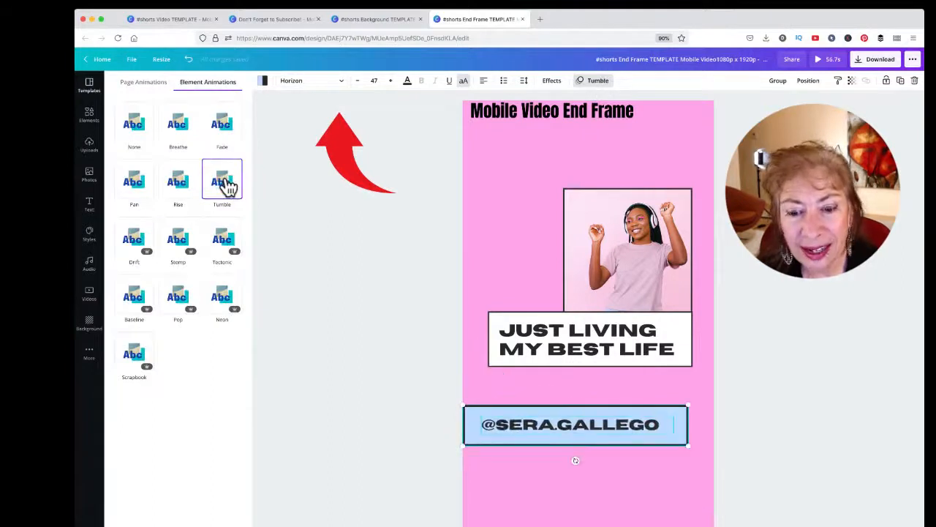
click(229, 246)
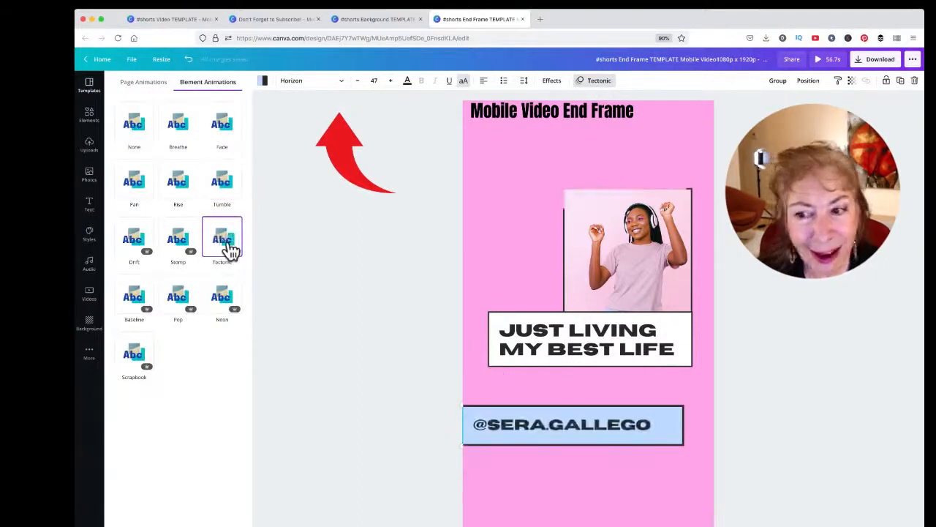
click(176, 242)
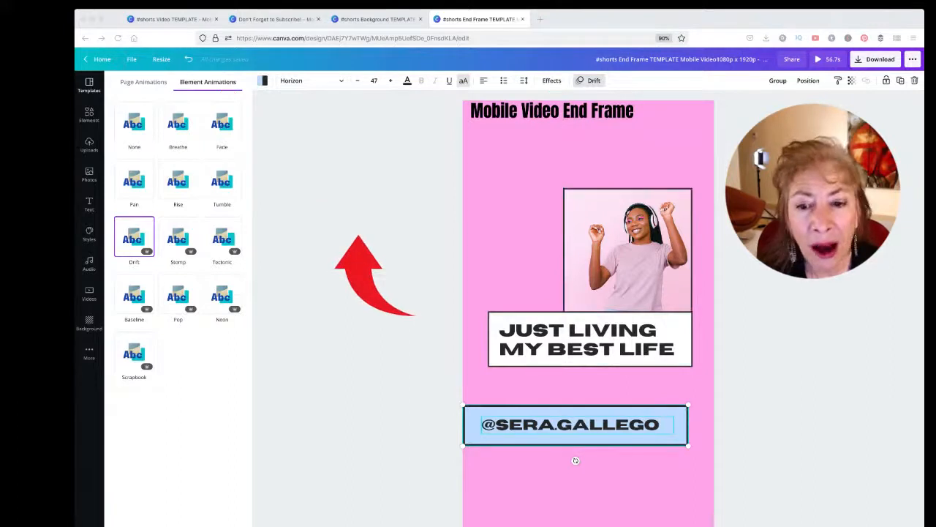
Step: Try the Shadow, Lift, Splice and Neon effects on "JUST LIVING MY BEST LIFE", and apply Glitch with an increased direction
click(570, 349)
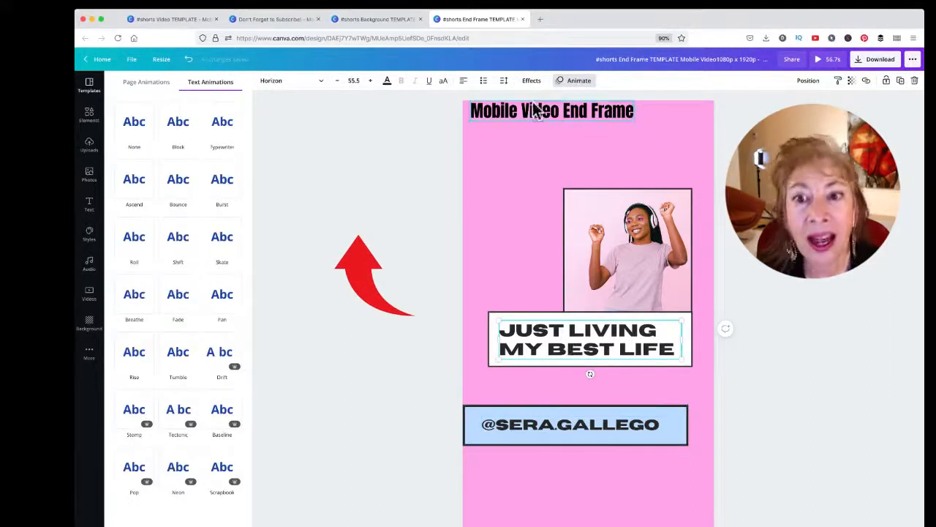
click(528, 83)
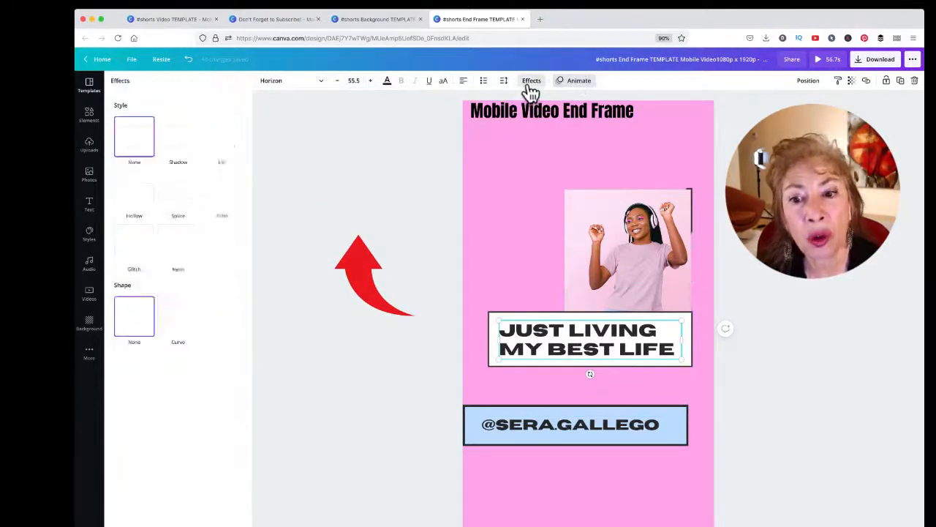
click(180, 150)
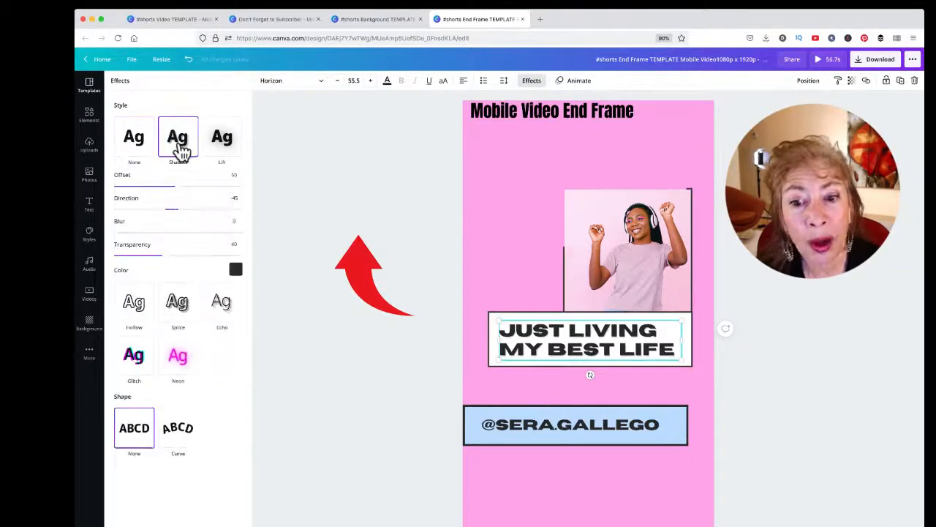
click(220, 150)
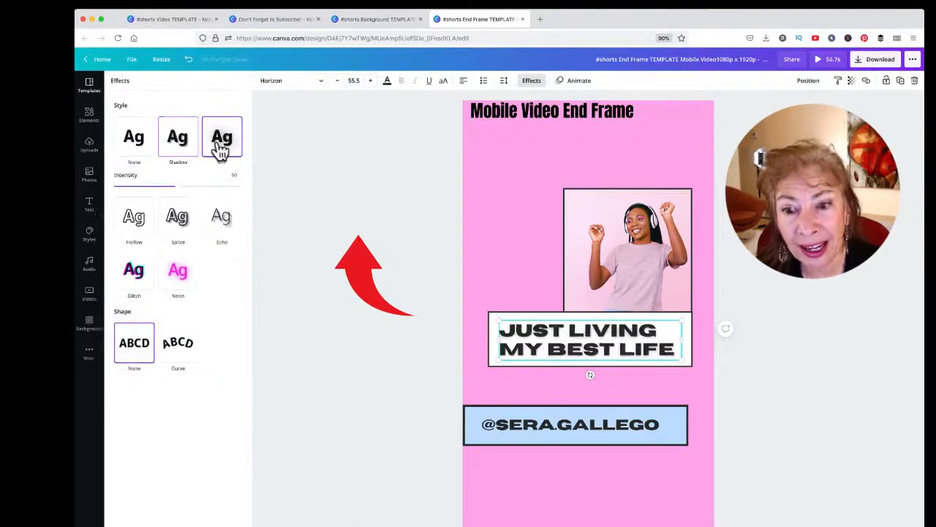
click(187, 228)
click(174, 331)
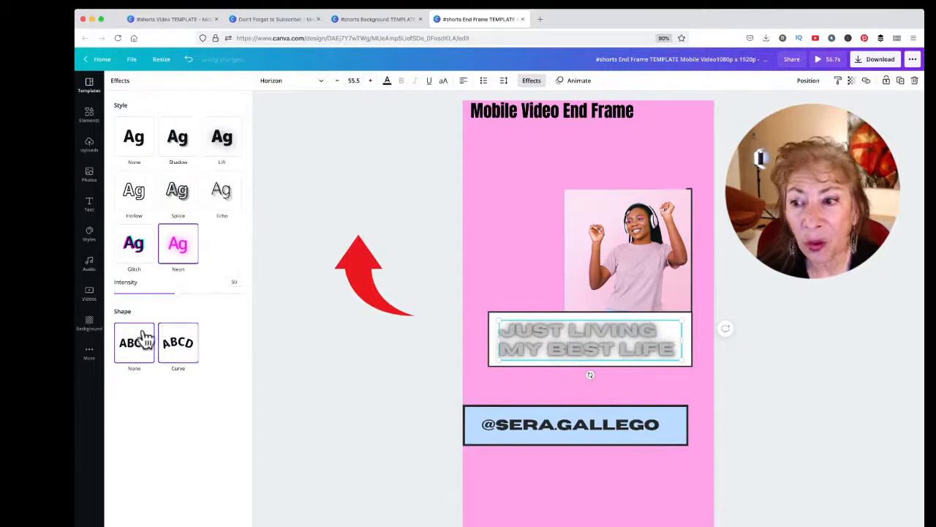
click(135, 249)
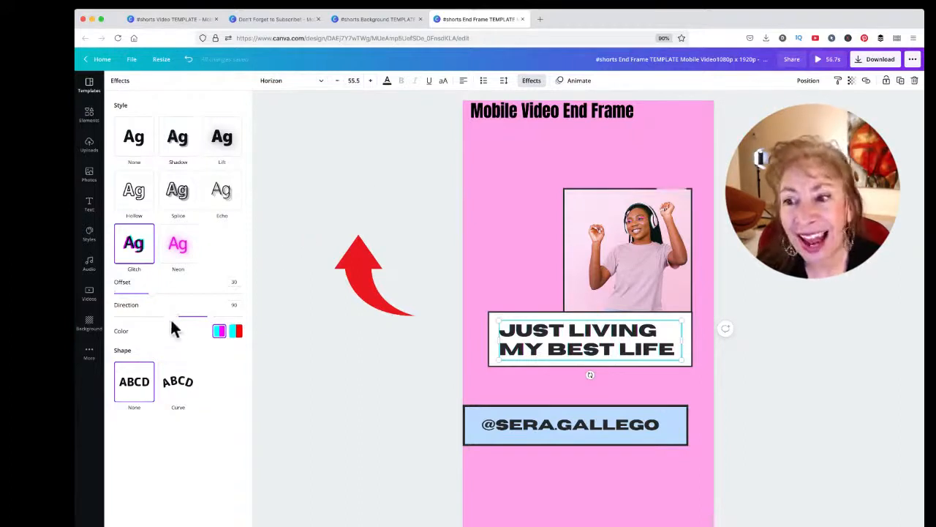
drag(207, 317, 239, 316)
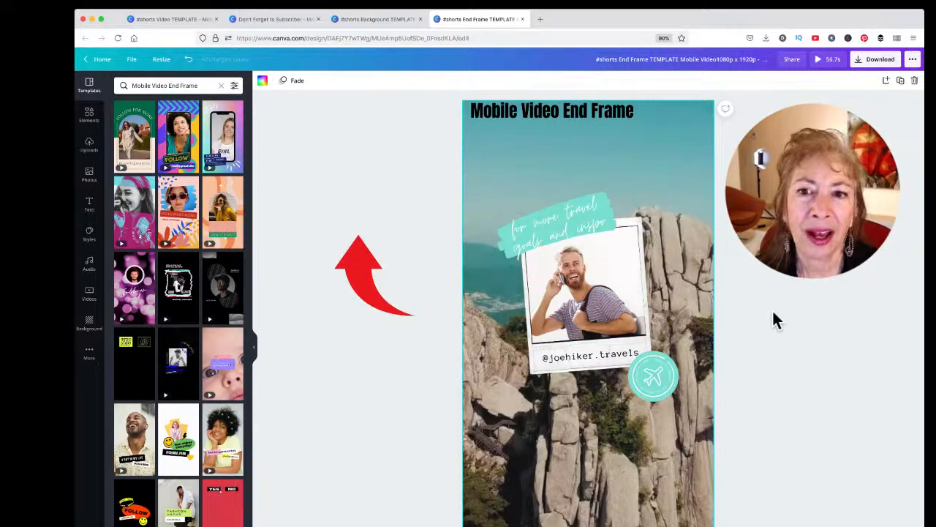
Step: Enlarge the "for more travel goals and inspo" label to font size 178 and position it across the sky above the framed photo
click(555, 223)
drag(555, 223, 551, 185)
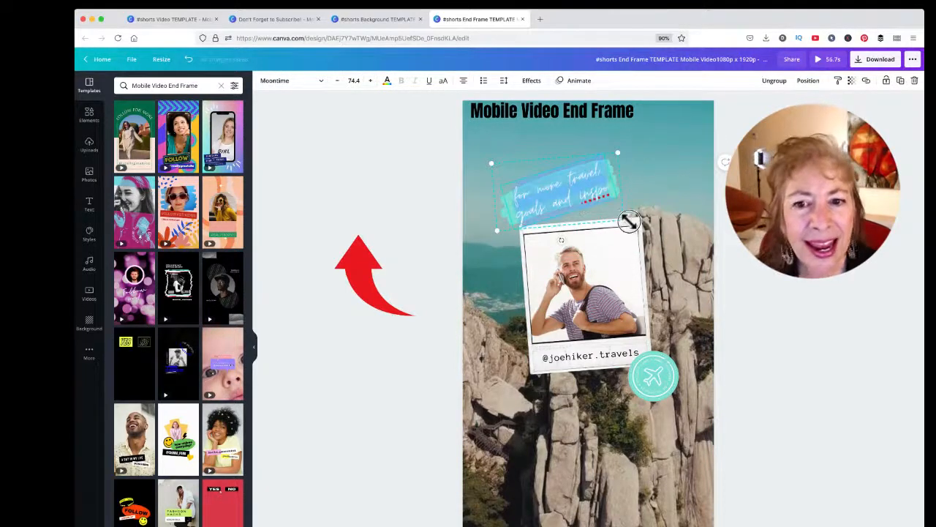
drag(623, 220, 731, 260)
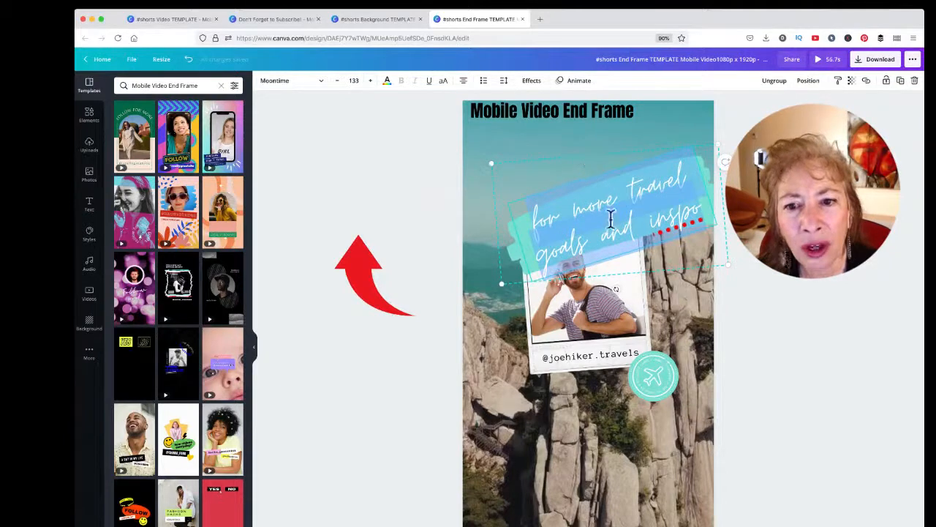
click(671, 110)
drag(635, 205, 586, 171)
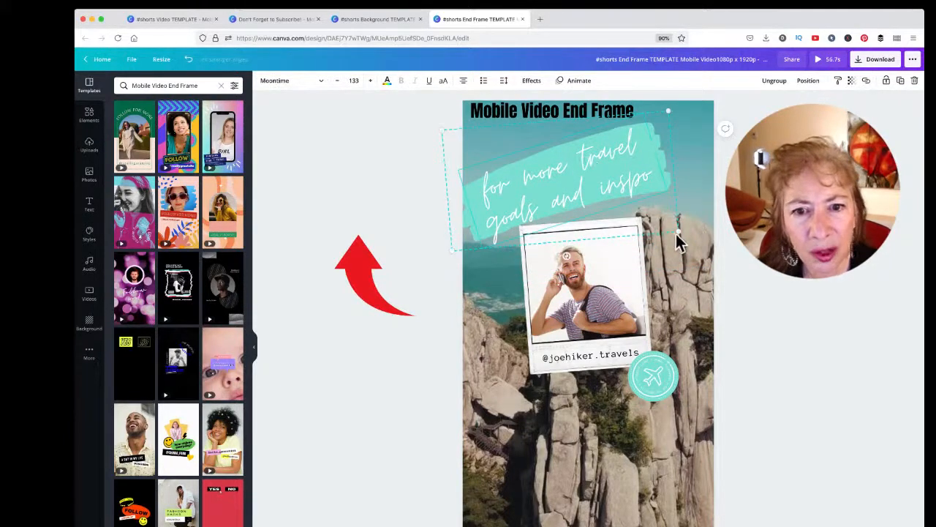
drag(705, 238, 754, 267)
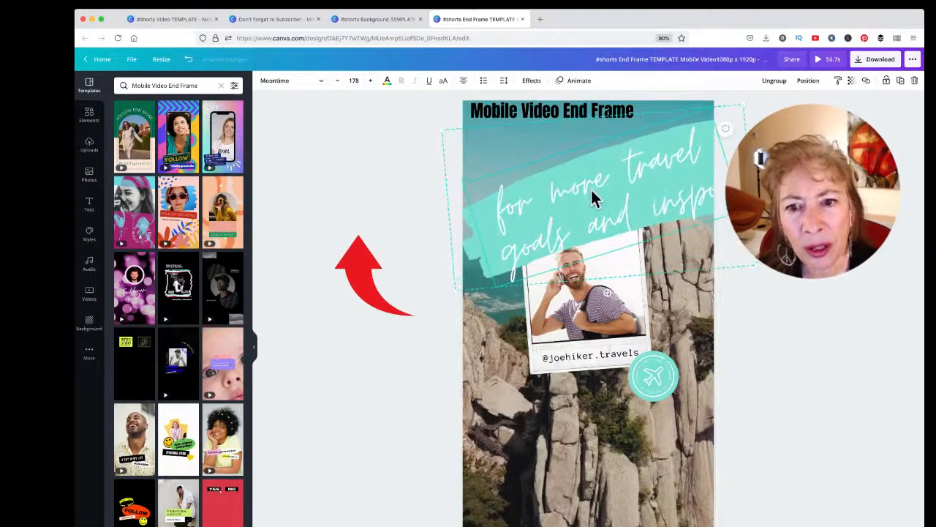
drag(591, 192, 580, 174)
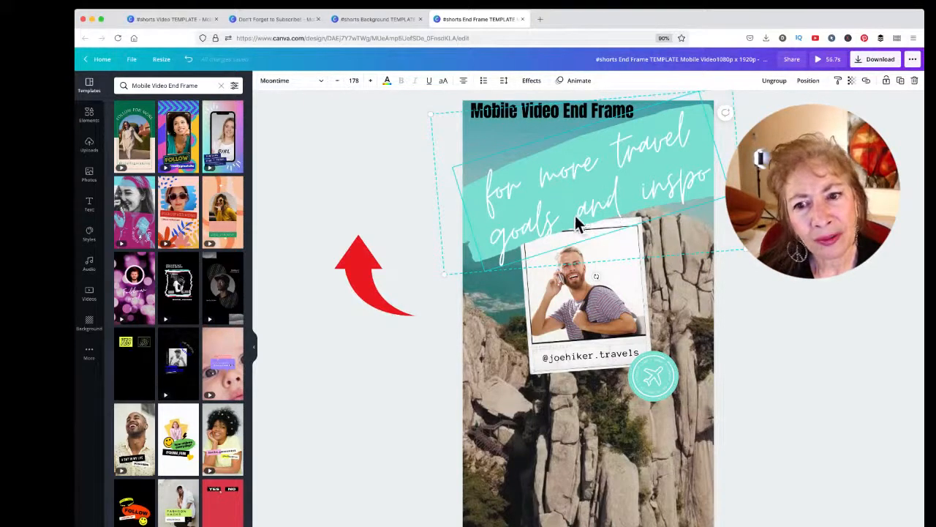
Step: Change the font of the "for more travel goals and inspo" text to Playlist Script
double_click(620, 211)
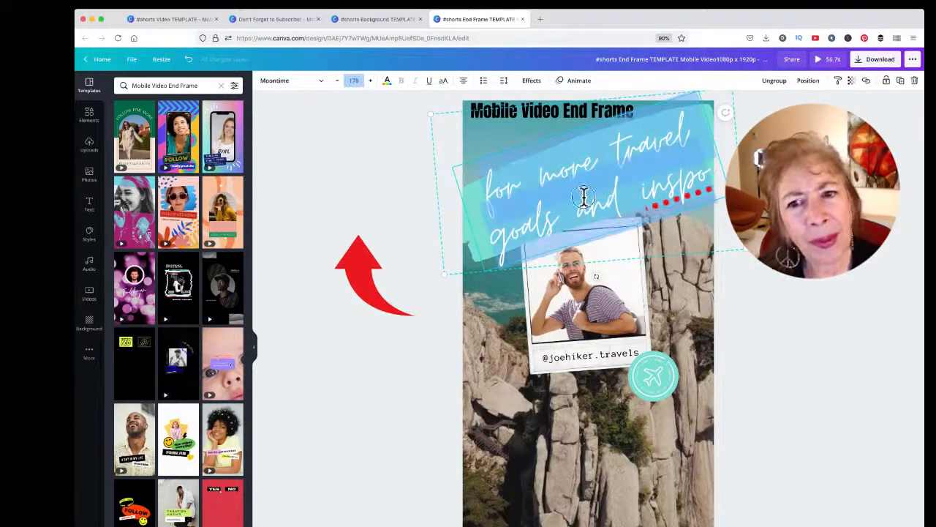
click(499, 192)
drag(482, 188, 721, 193)
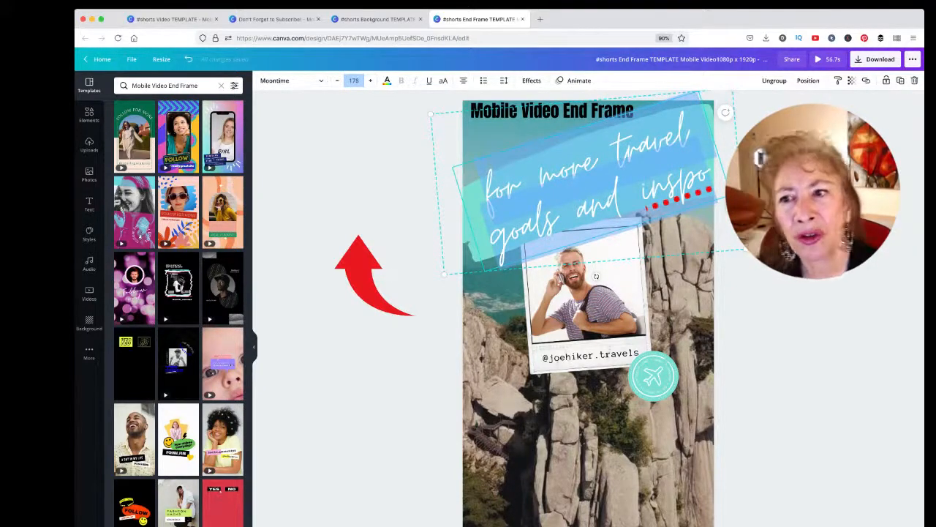
click(276, 82)
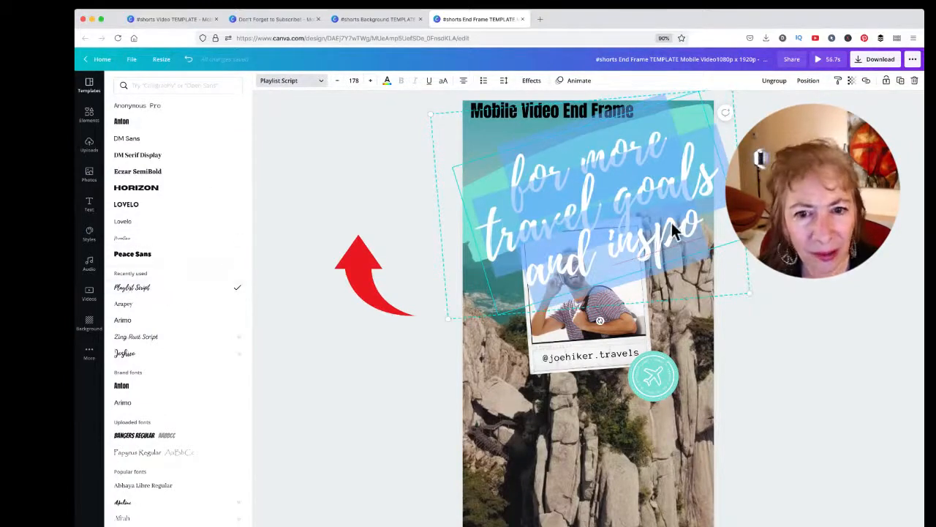
click(765, 286)
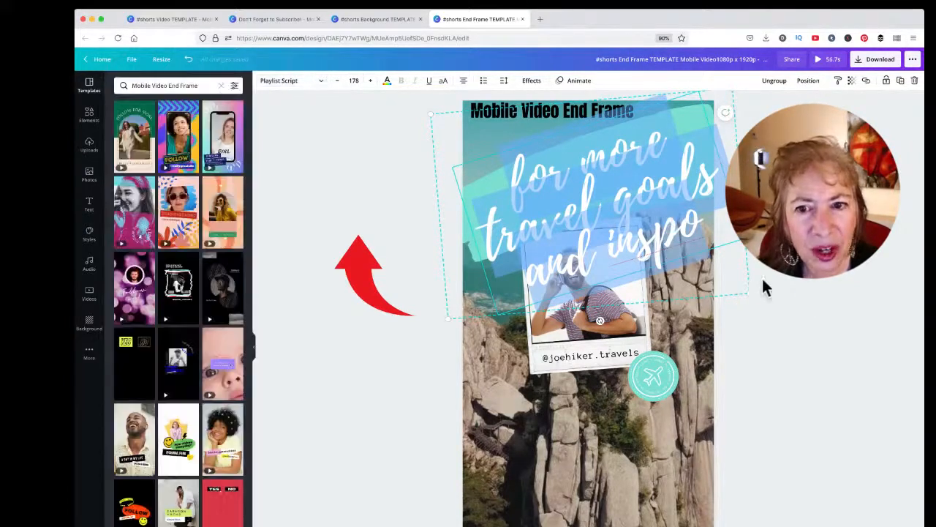
click(392, 240)
click(585, 192)
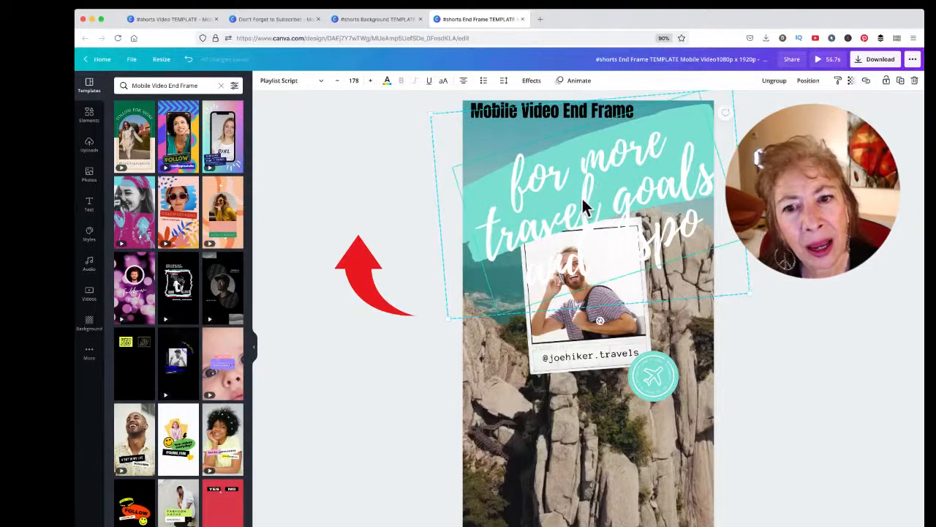
Step: Reduce the font size of "for more travel goals and inspo" until it fits on two lines inside the teal brush stroke
double_click(533, 171)
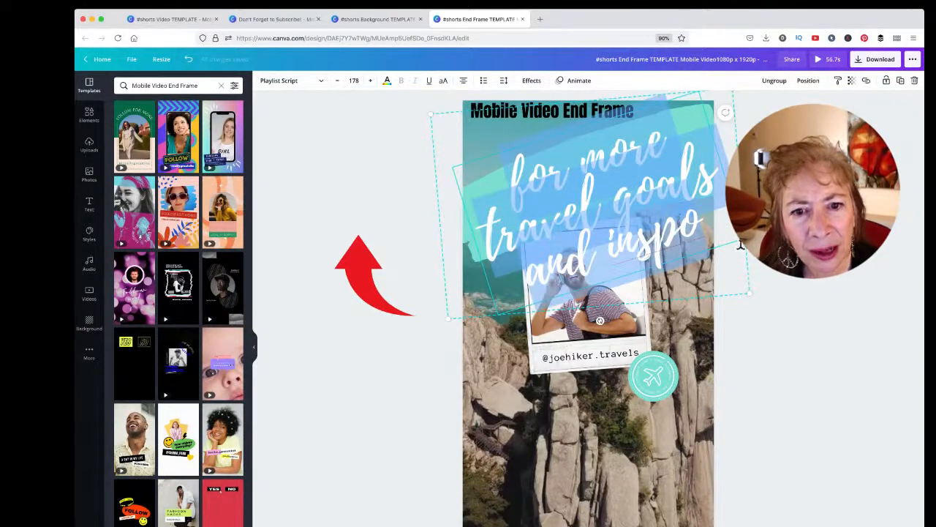
click(337, 81)
click(337, 80)
click(337, 80)
click(337, 81)
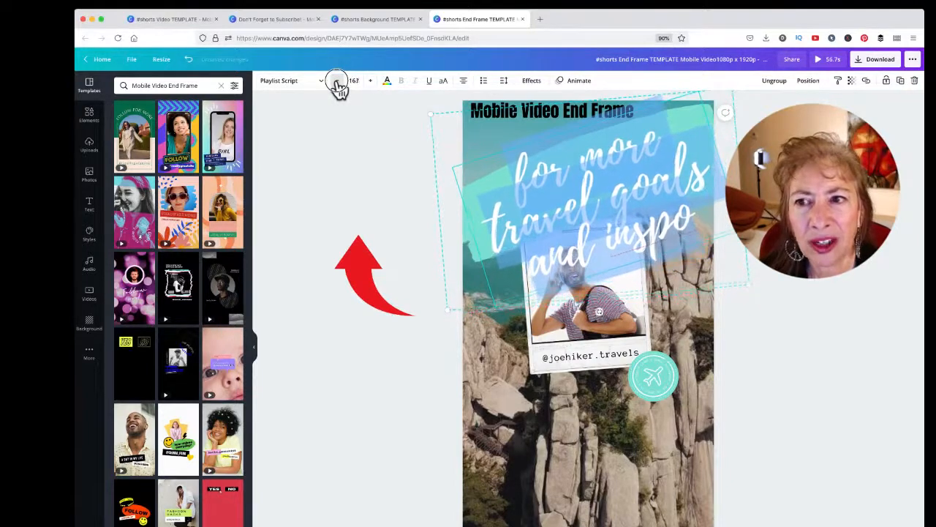
click(336, 80)
click(336, 80)
click(337, 80)
click(337, 81)
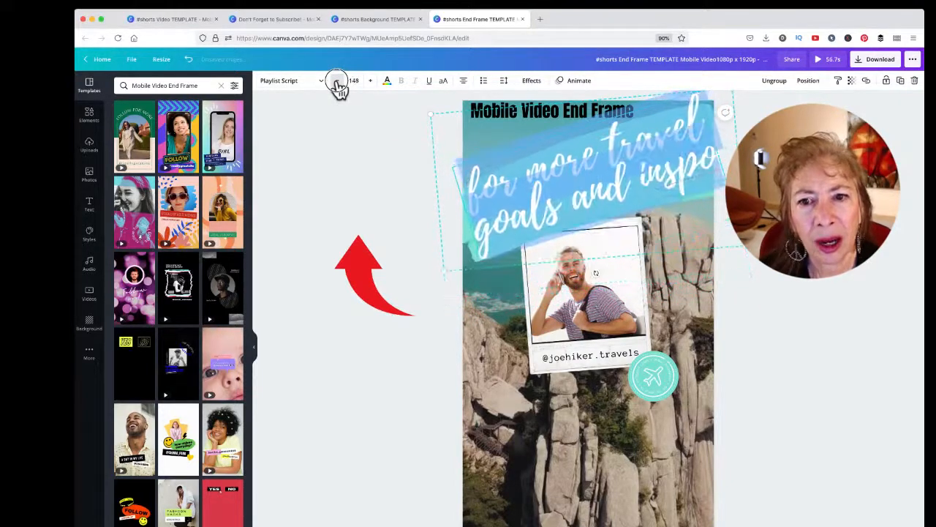
click(336, 80)
click(336, 80)
click(336, 80)
click(336, 81)
click(337, 81)
click(337, 80)
click(337, 81)
click(797, 190)
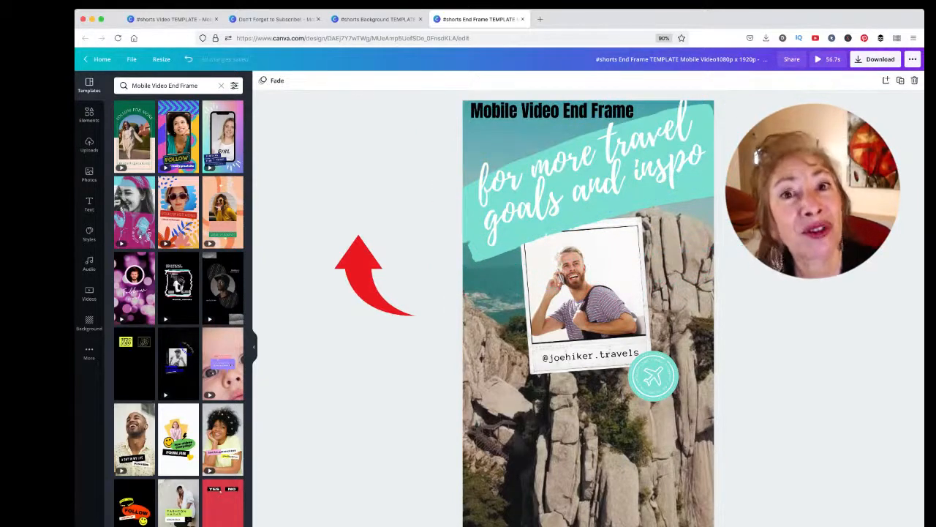
Step: Enlarge the teal airplane stamp at the lower corner of the framed photo so its circular lettering is readable
click(585, 281)
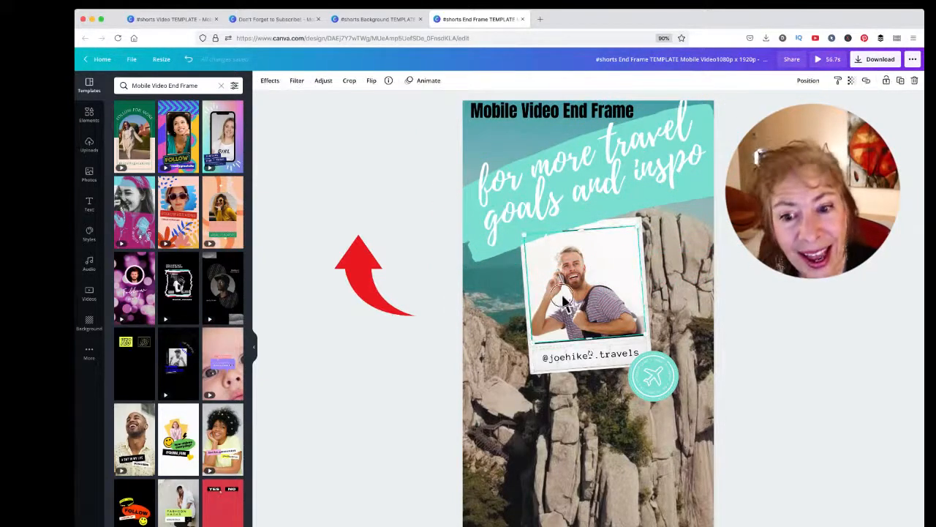
click(560, 366)
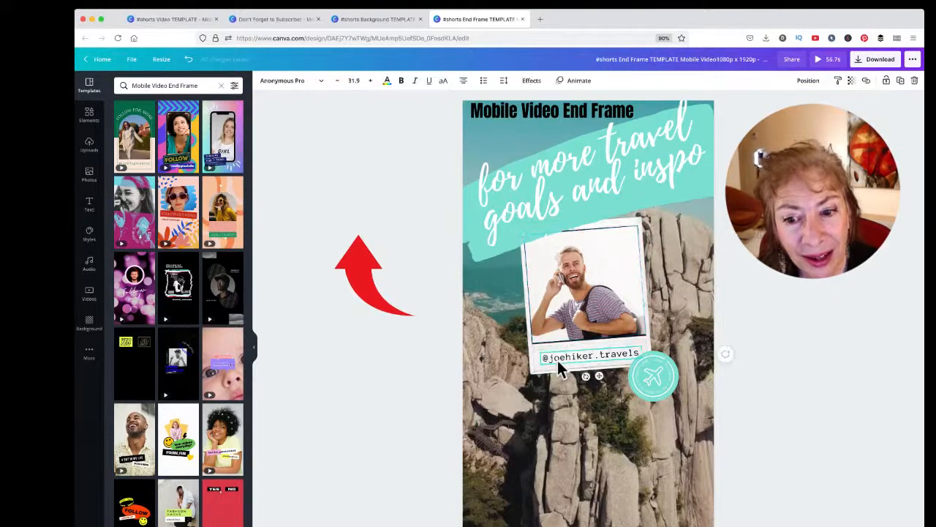
click(603, 291)
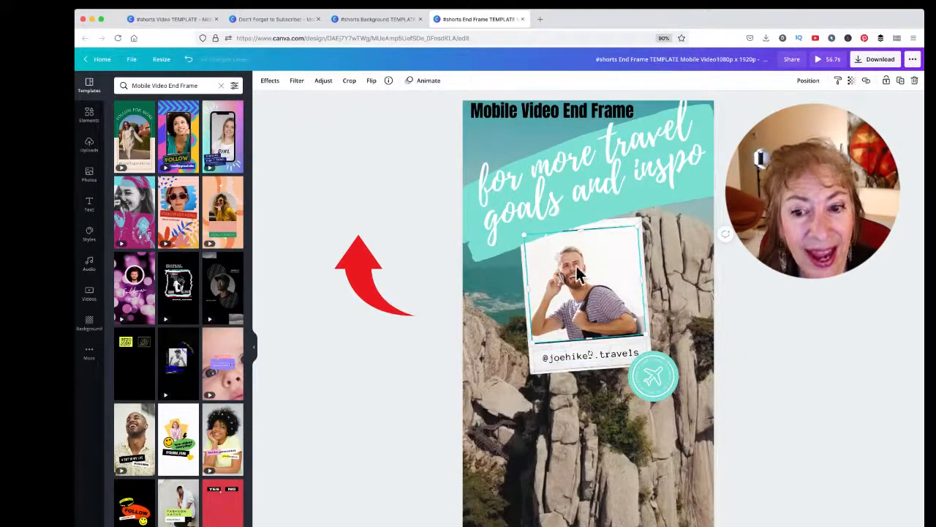
click(696, 311)
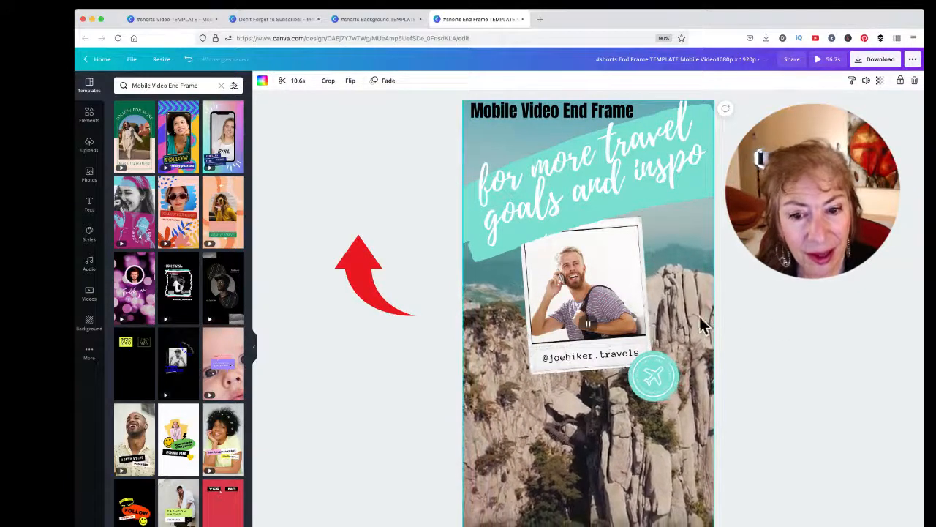
click(662, 388)
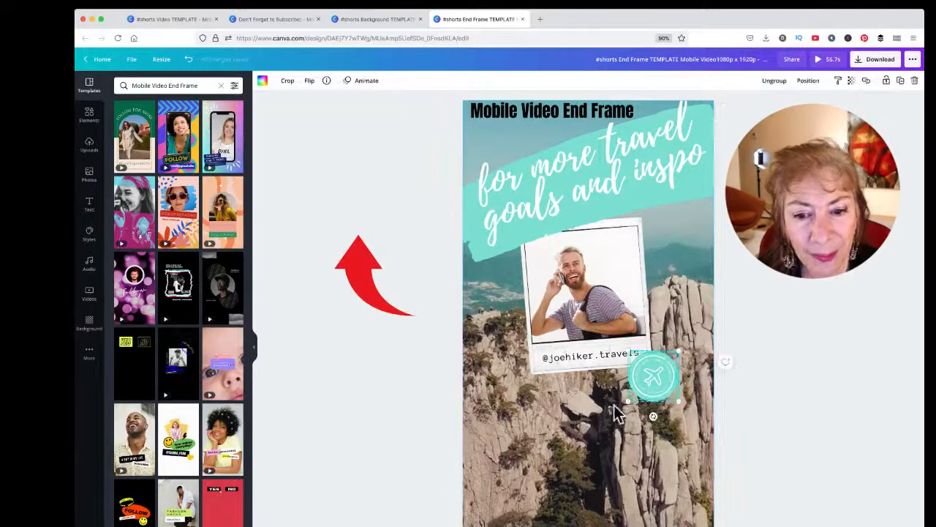
drag(629, 400, 649, 417)
Step: Enlarge the photo, handle text and polaroid frame together, and move the airplane stamp slightly lower to suit
click(607, 304)
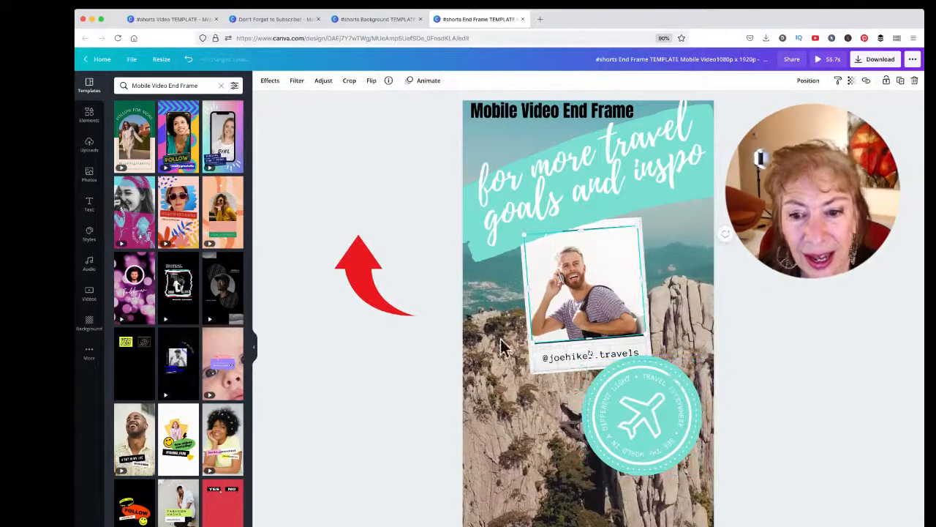
click(570, 356)
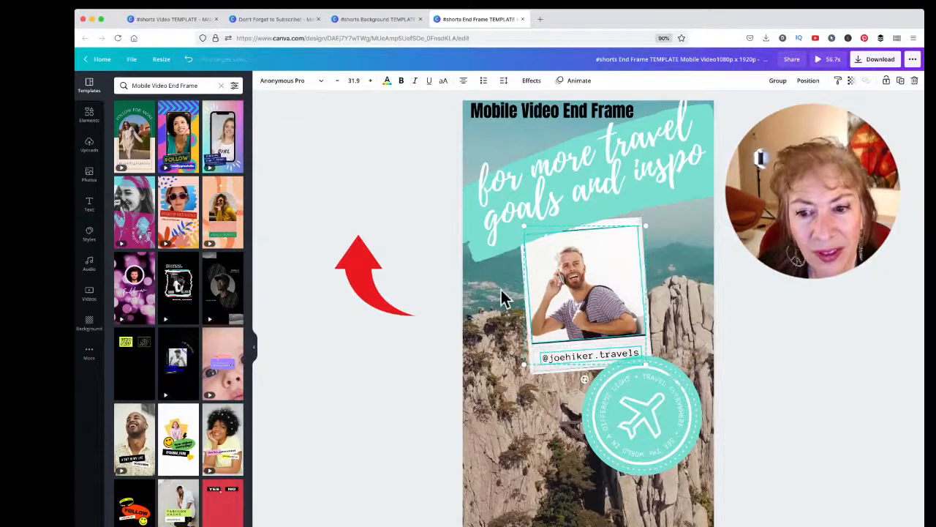
shift+click(578, 370)
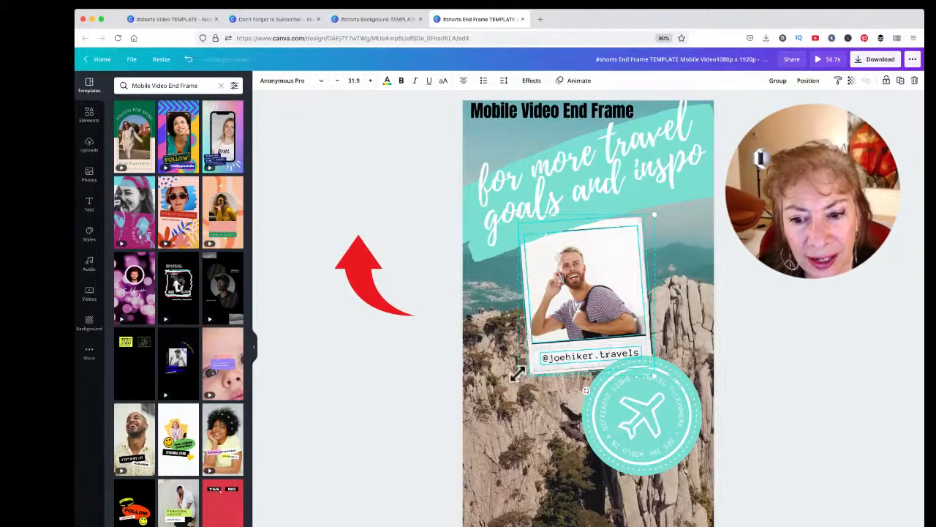
drag(516, 374, 504, 400)
drag(644, 404, 649, 429)
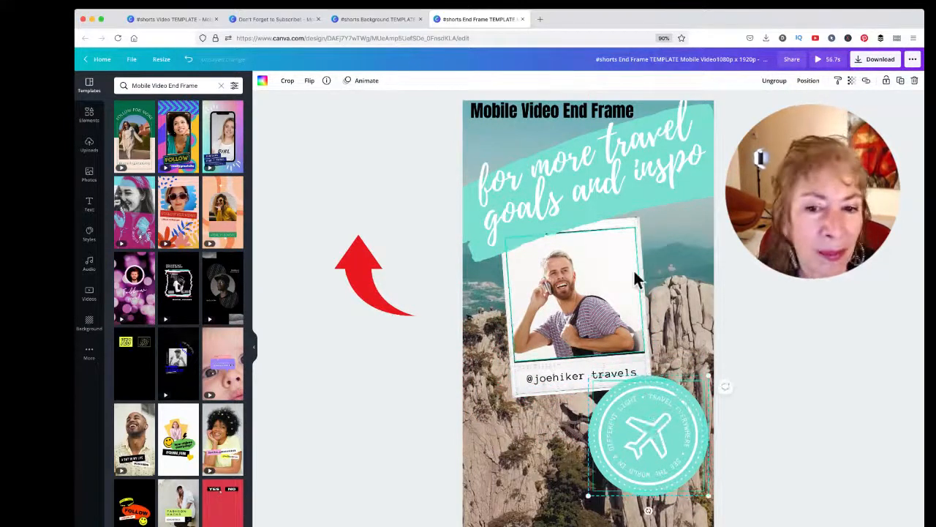
click(691, 278)
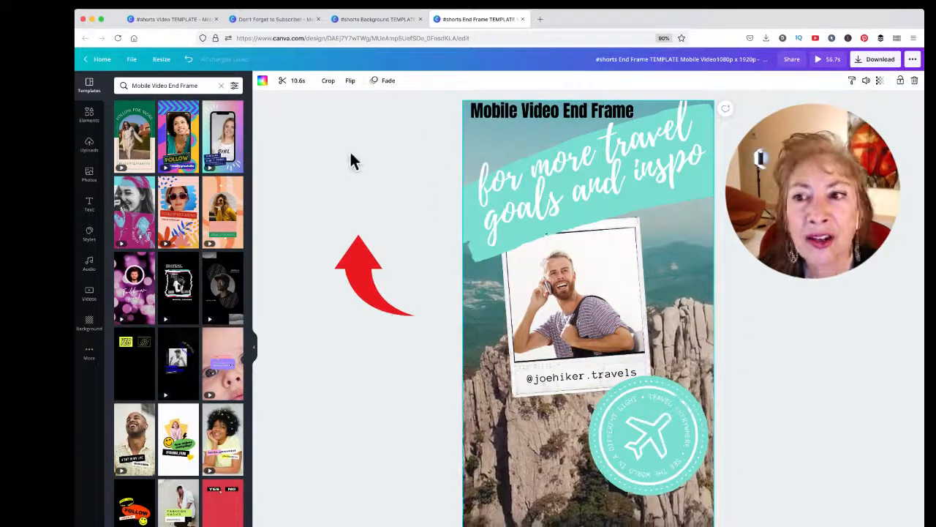
Step: Reposition the man's picture inside the polaroid frame so he sits centered, and apply the crop
click(566, 290)
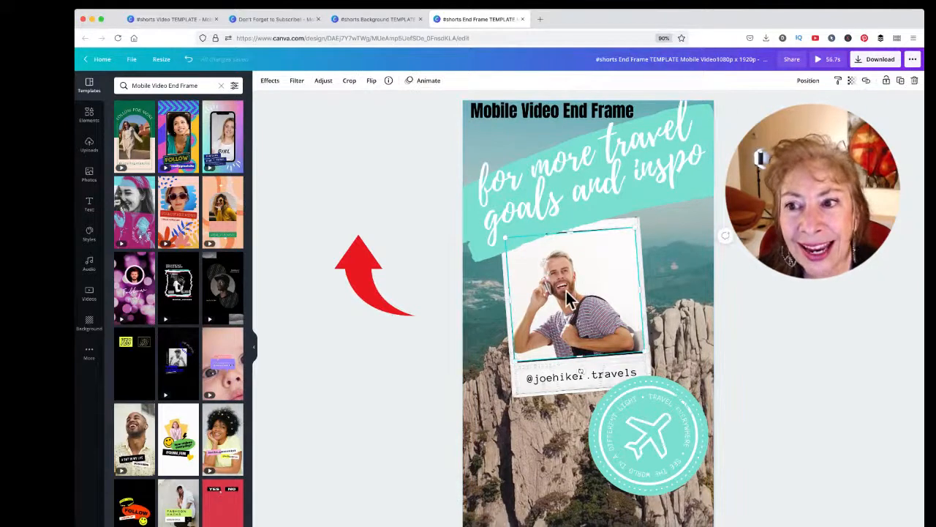
double_click(566, 290)
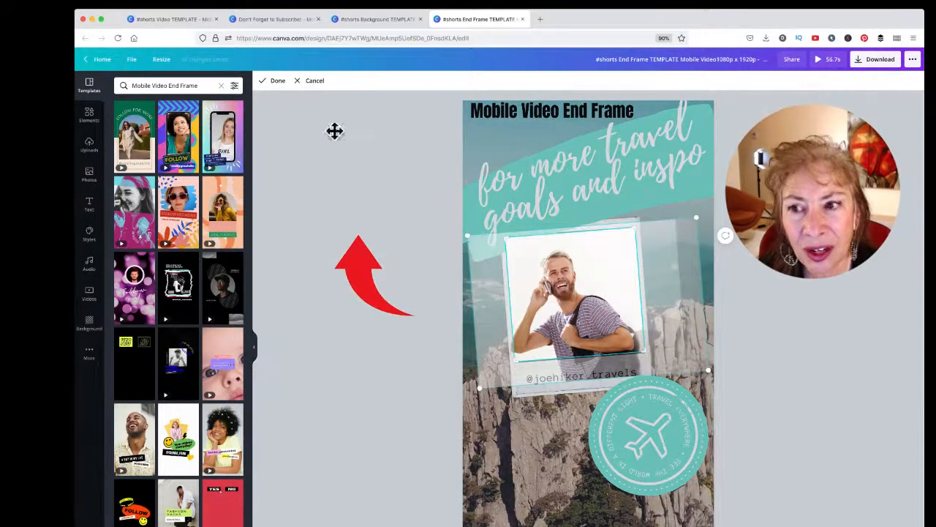
drag(547, 268, 590, 275)
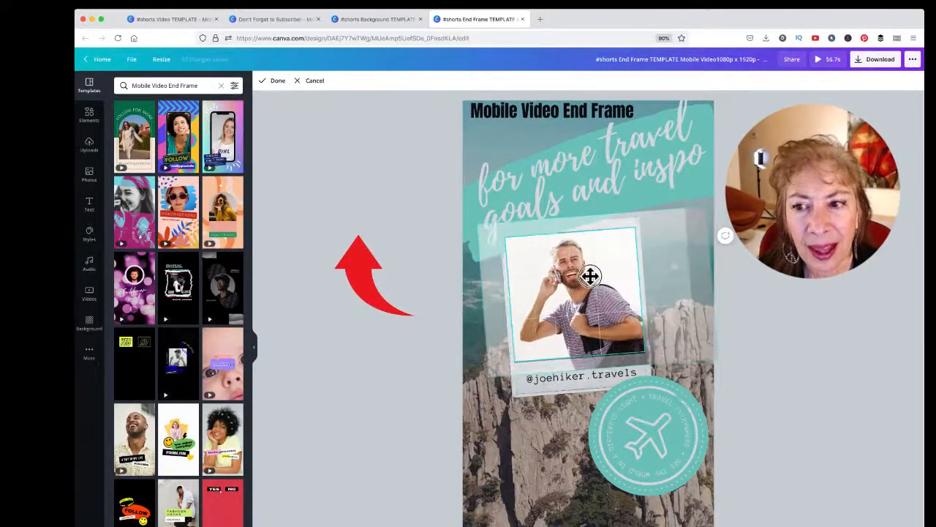
click(274, 81)
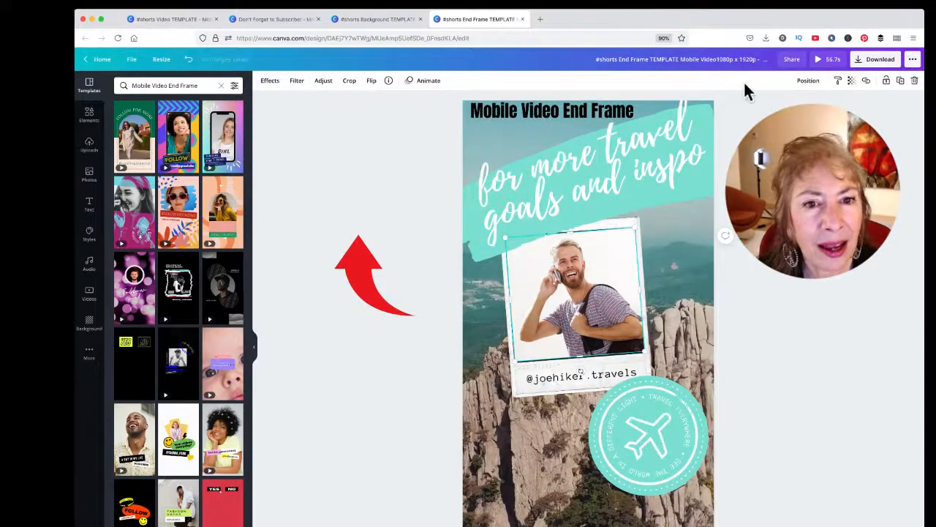
Step: Preview the end frame video and return to the editor
click(820, 62)
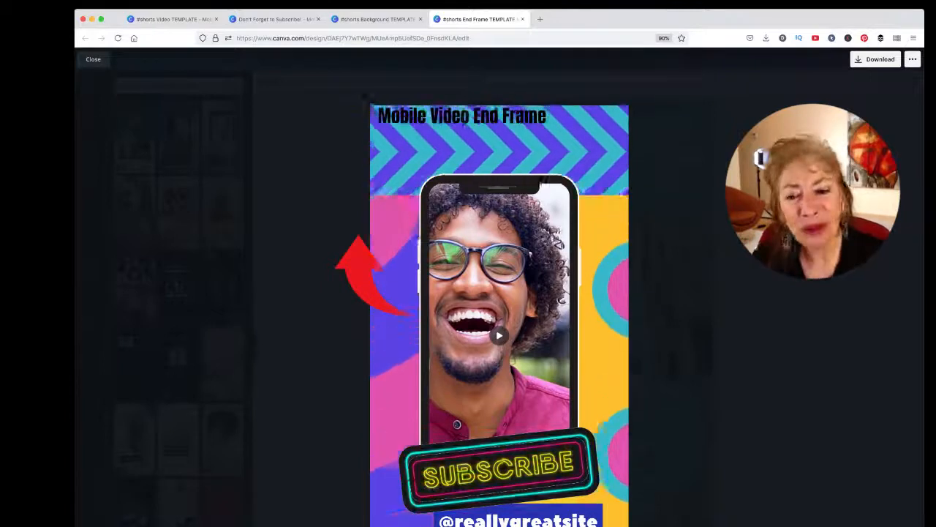
click(89, 60)
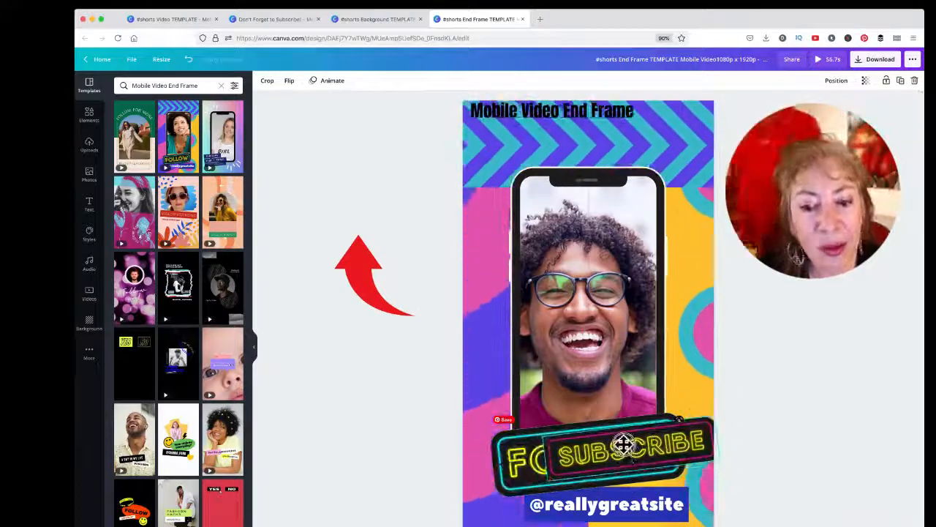
Step: Search the elements library for "subscribe neon animated" and limit the results to graphics
click(91, 124)
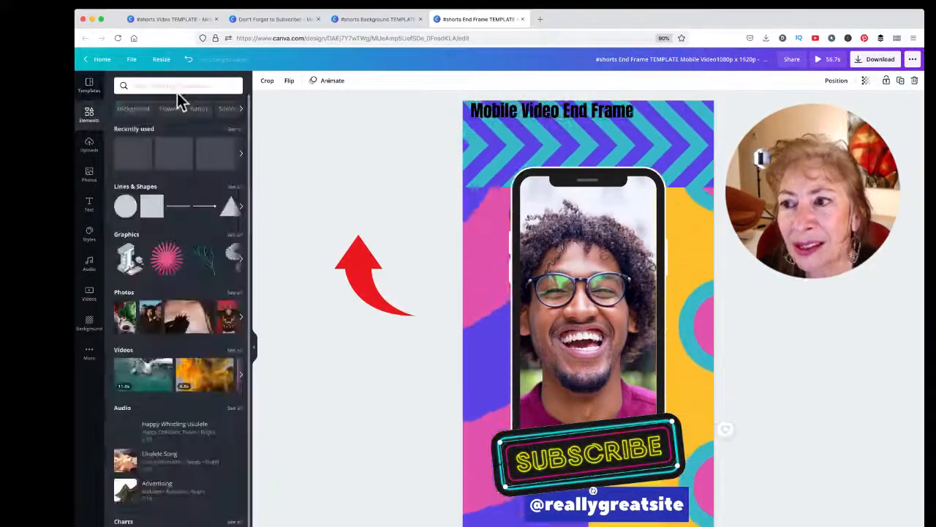
click(182, 87)
text(subscribe)
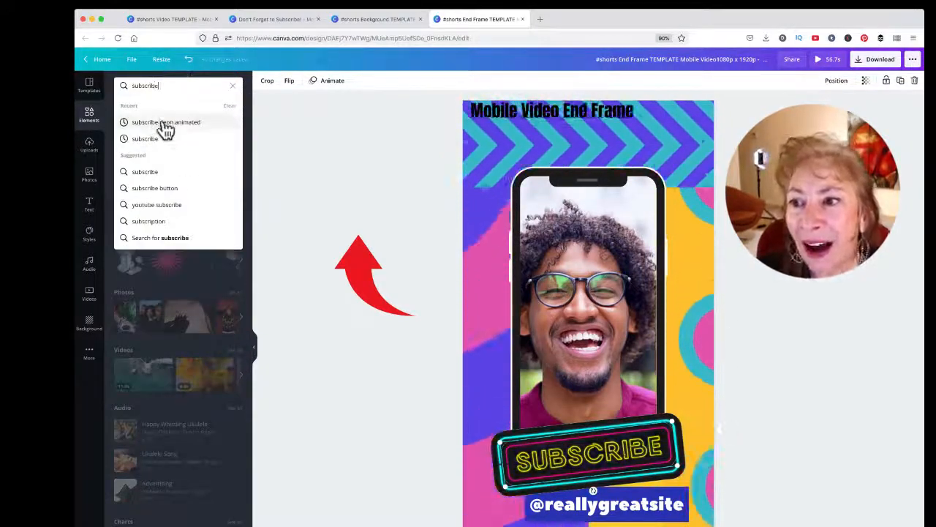
click(166, 125)
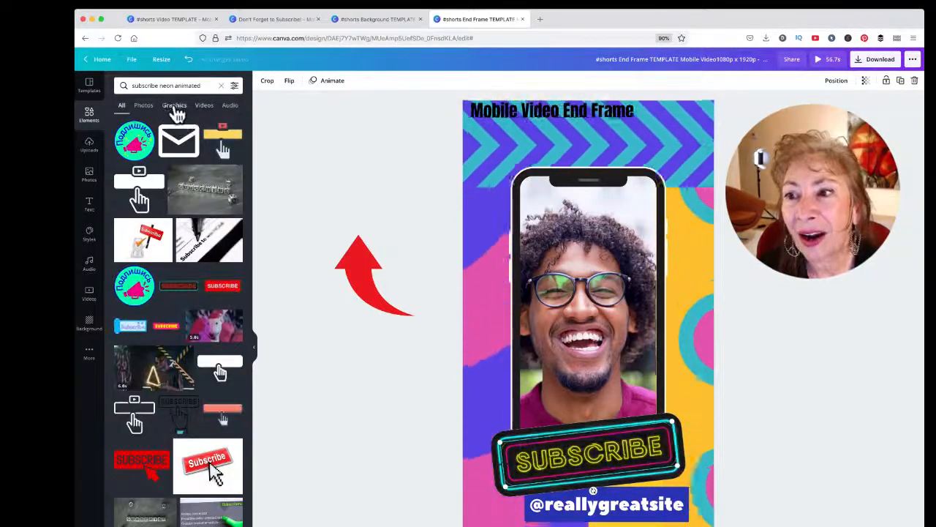
click(174, 106)
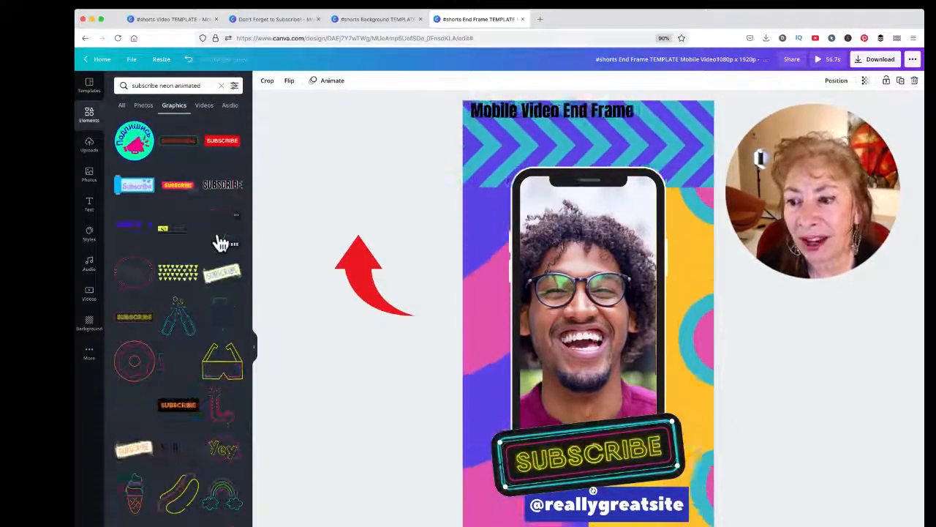
Step: Browse the graphics results for animated neon subscribe and follow stickers
scroll(217, 245, down, 3)
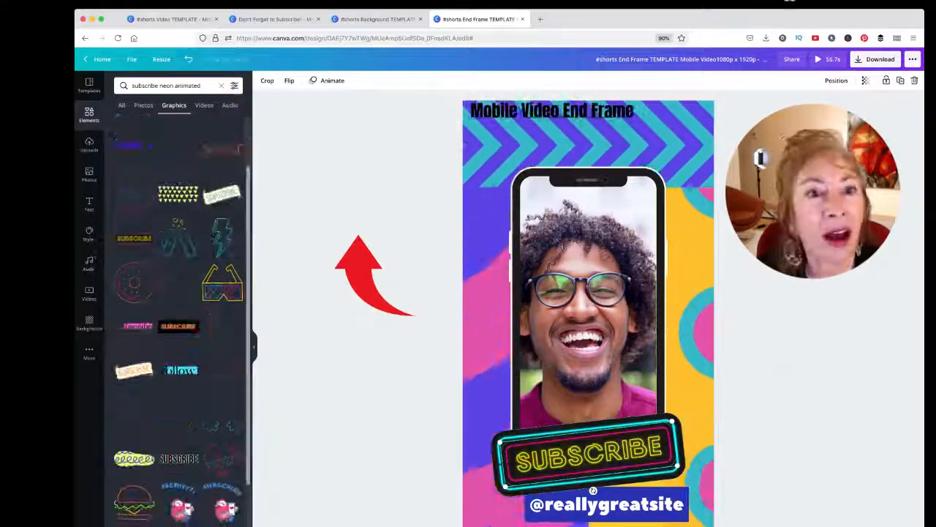
click(871, 4)
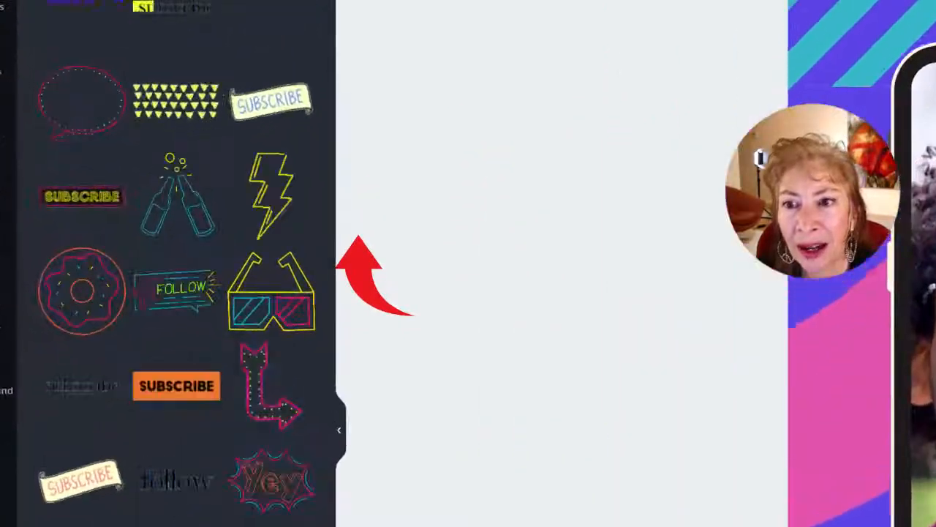
scroll(176, 292, down, 6)
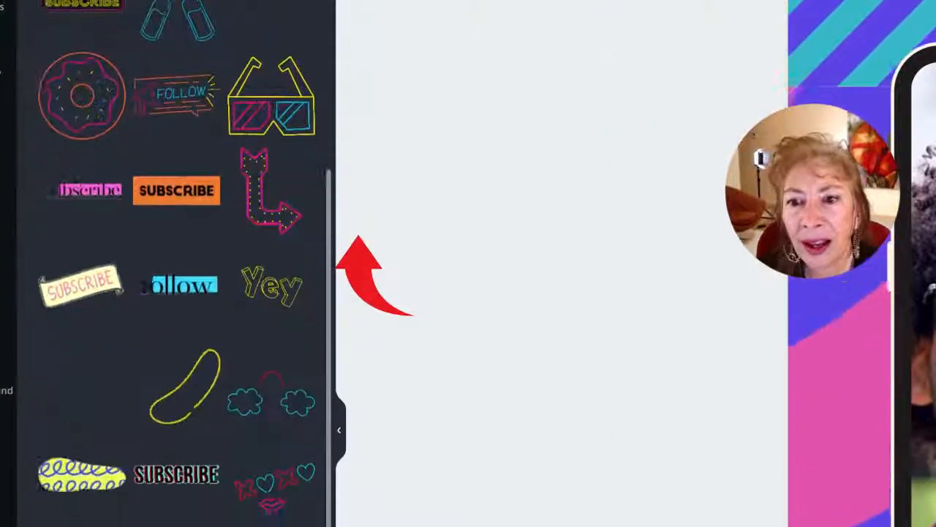
scroll(176, 292, down, 5)
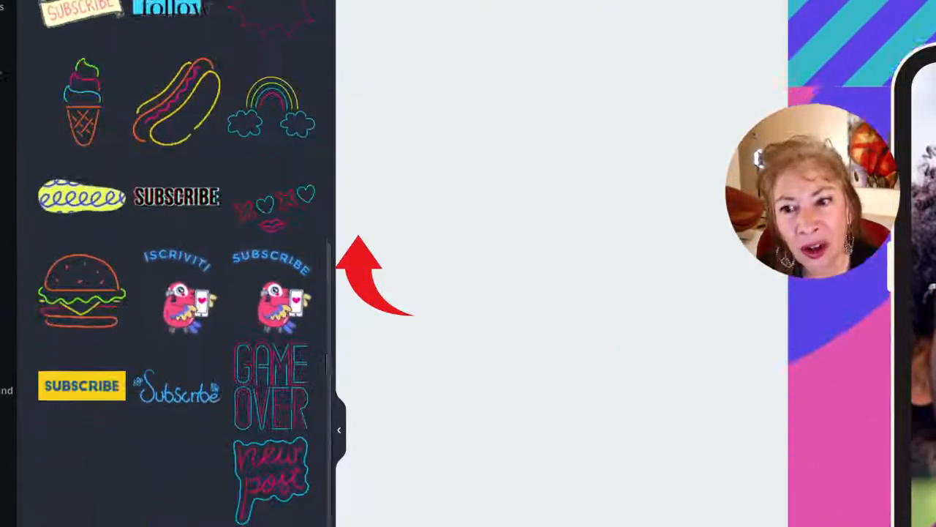
scroll(176, 264, down, 4)
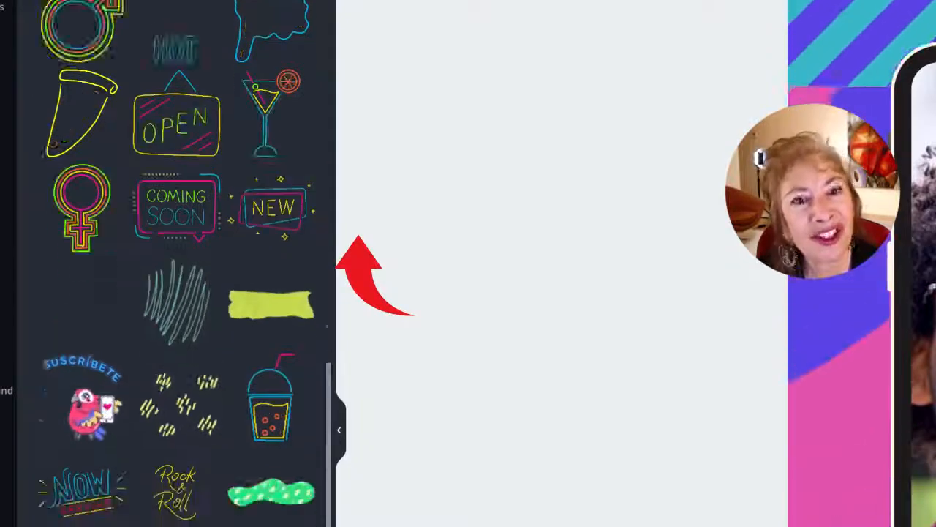
scroll(176, 264, down, 5)
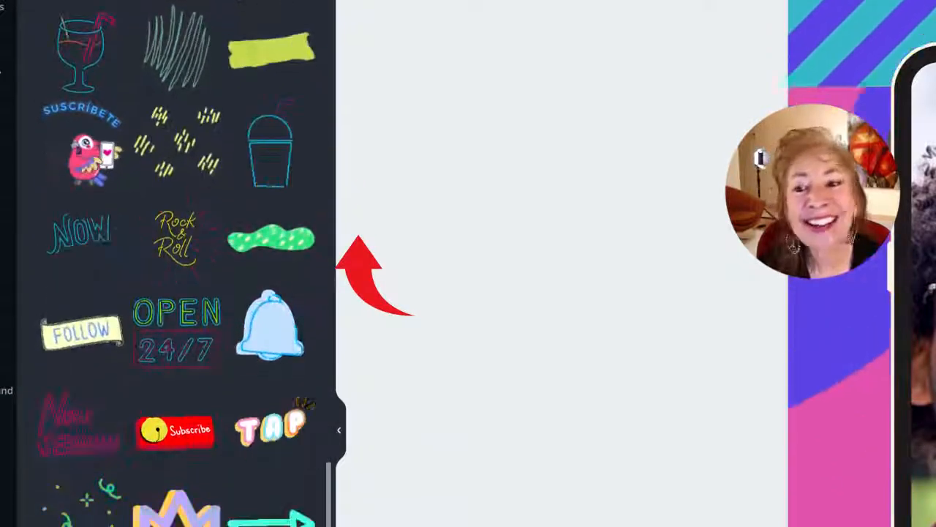
Step: Look further down the neon graphics results for more animated word and emoji stickers
scroll(175, 263, down, 4)
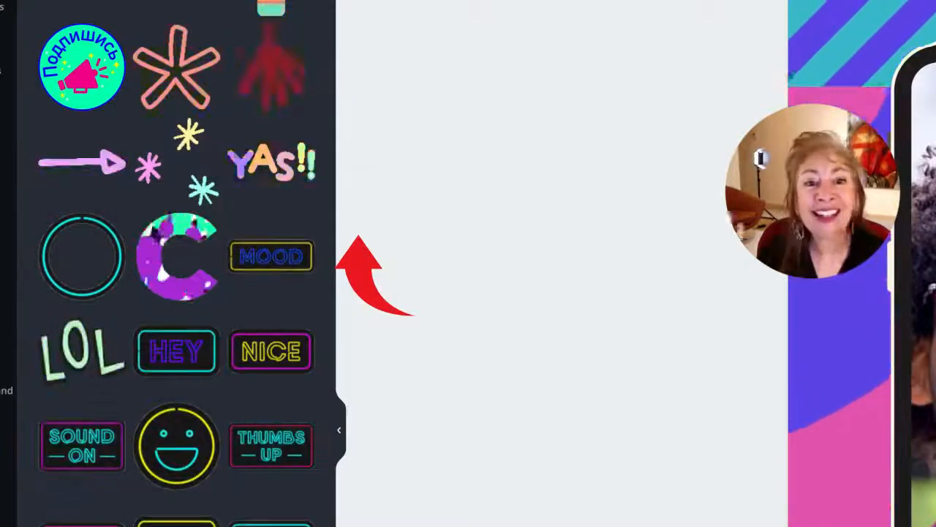
scroll(176, 263, down, 8)
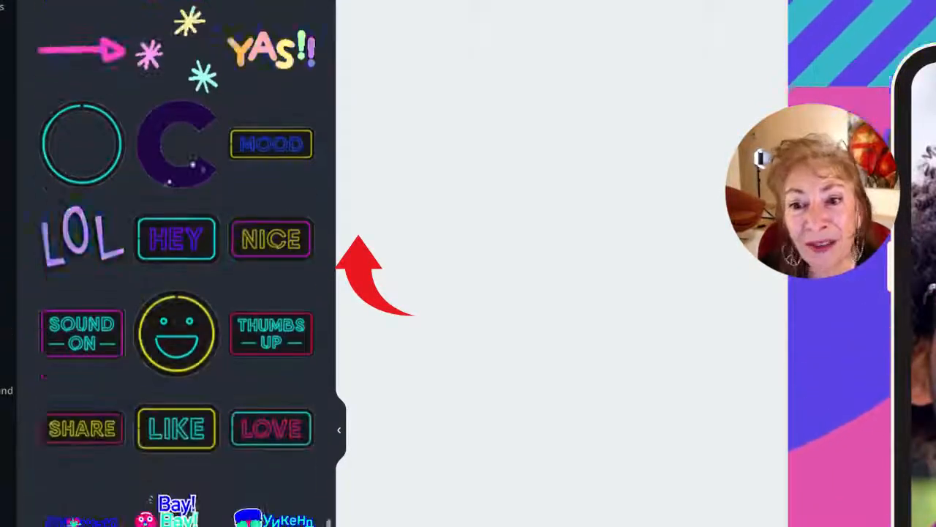
scroll(176, 263, down, 2)
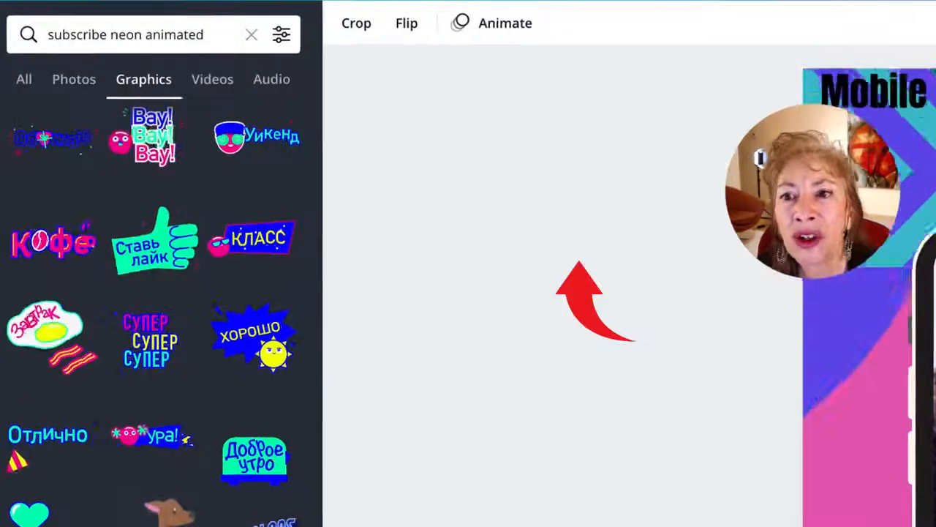
Step: Search the elements library for "animated graphics", limit the results to graphics and browse them
click(227, 32)
triple_click(226, 29)
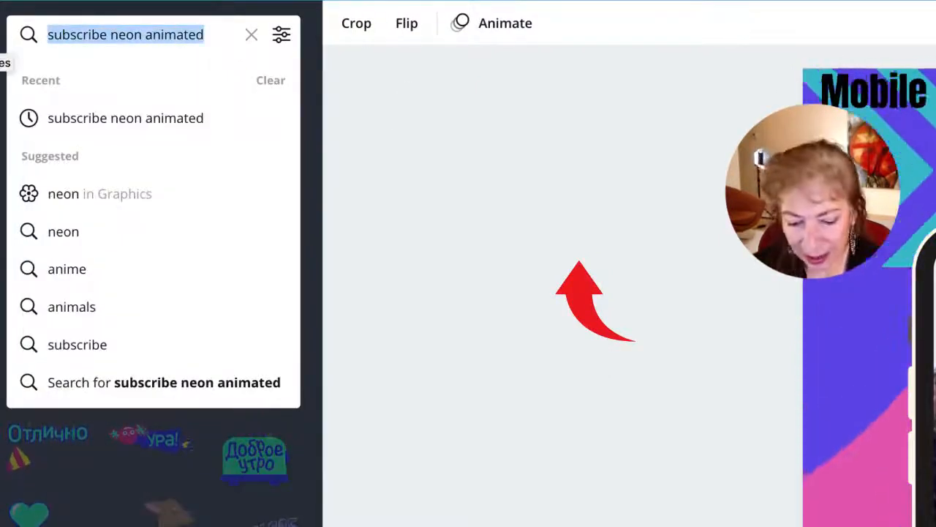
text(animated graphcis)
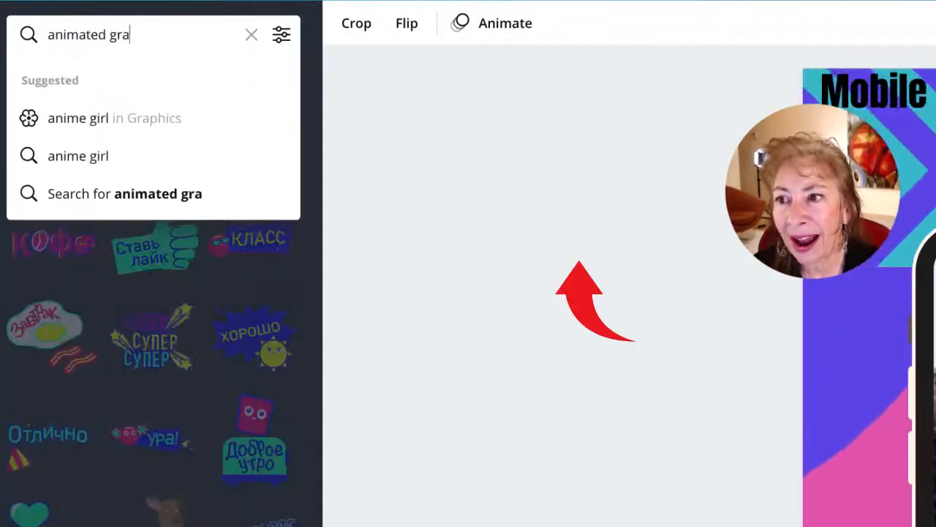
key(BackSpace)
key(BackSpace)
key(BackSpace)
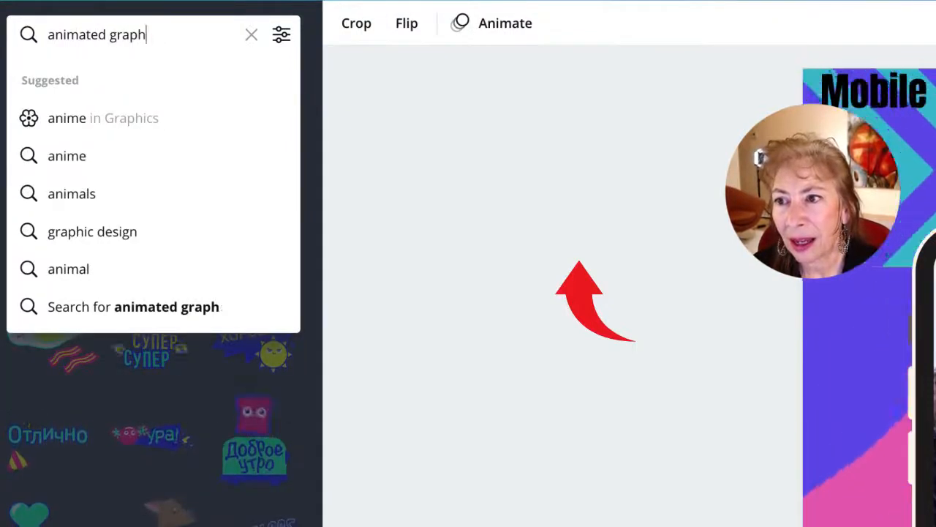
text(ics)
key(Return)
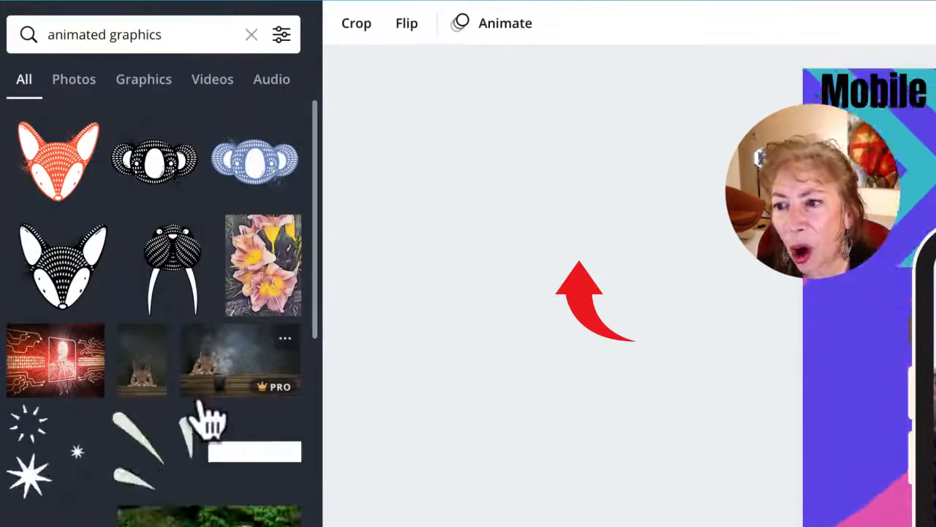
click(126, 79)
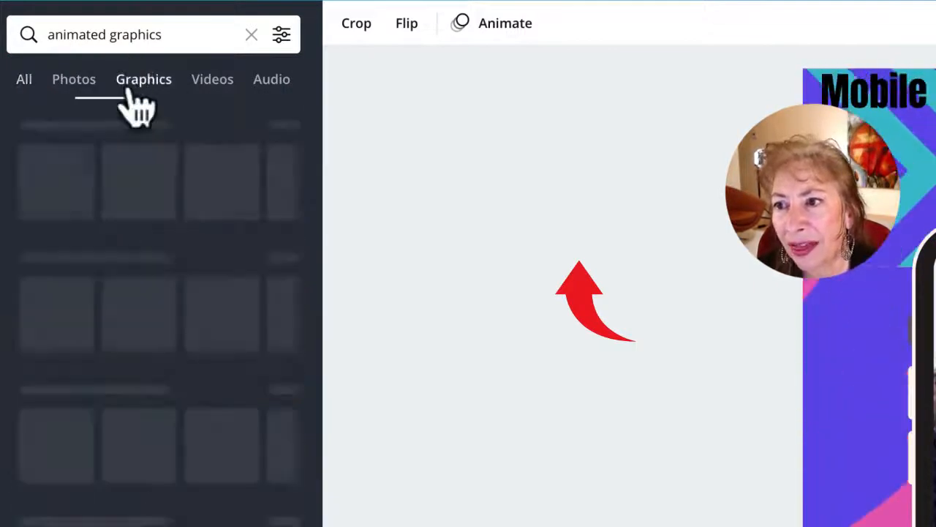
scroll(194, 322, down, 15)
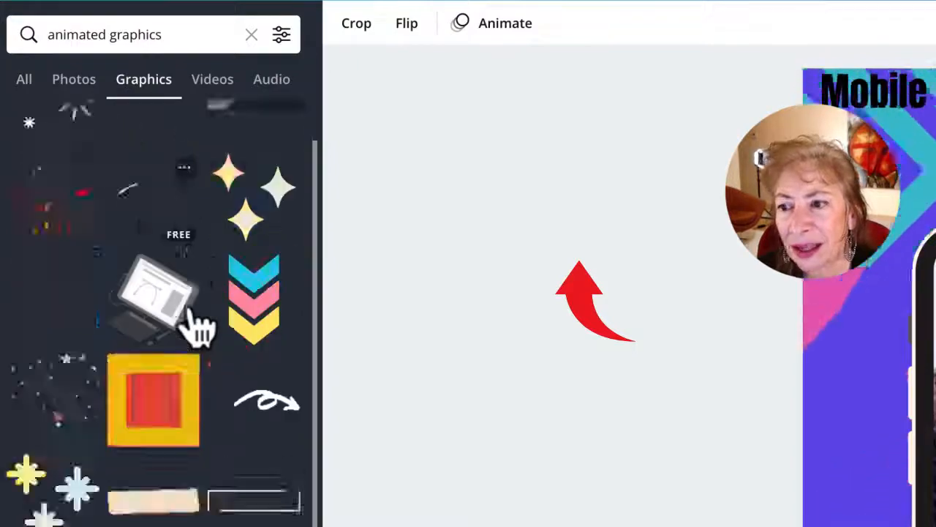
scroll(191, 315, down, 10)
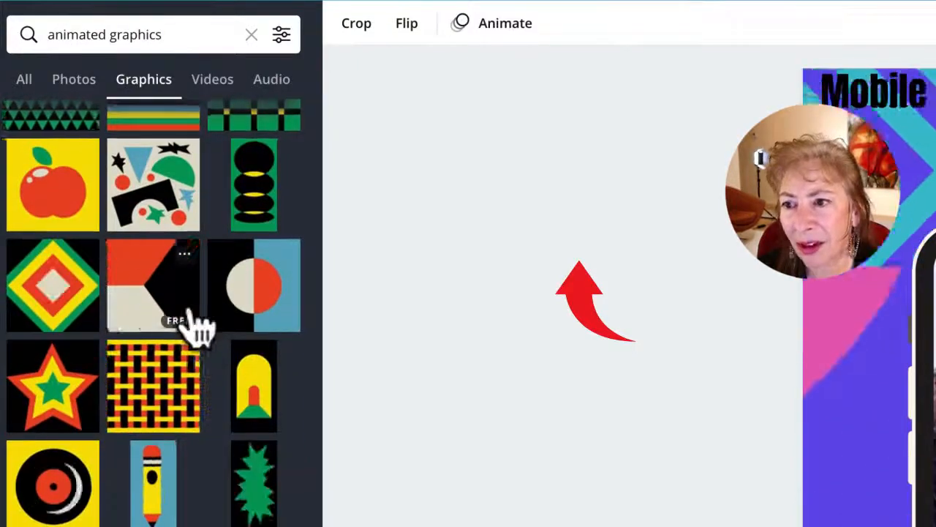
scroll(191, 321, up, 1)
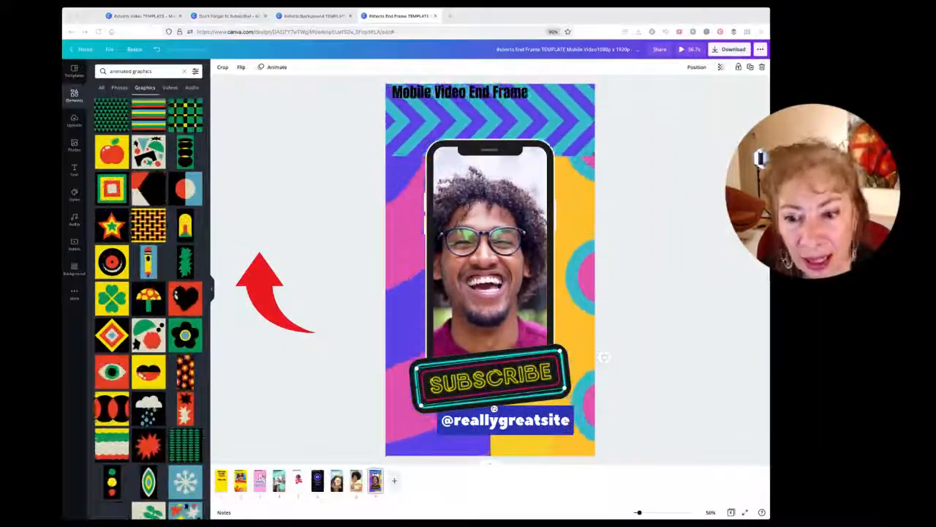
Step: On the eighth end frame, move the white strip behind "Just fun, fresh content" up off the pink strip and back into place
click(356, 482)
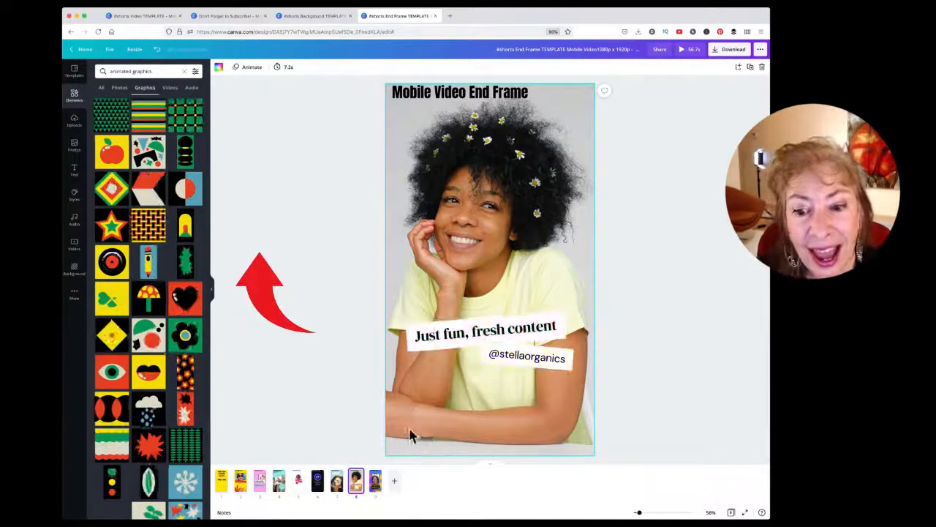
click(471, 326)
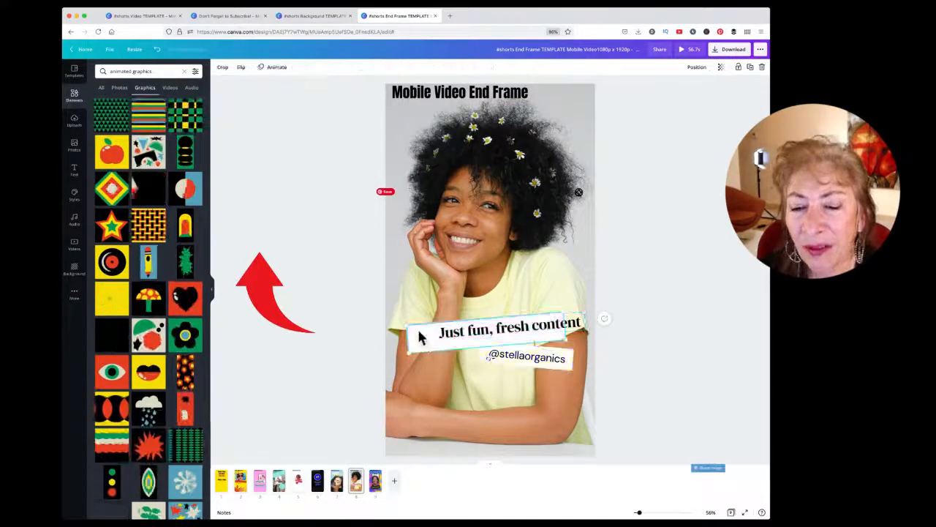
drag(419, 336, 431, 282)
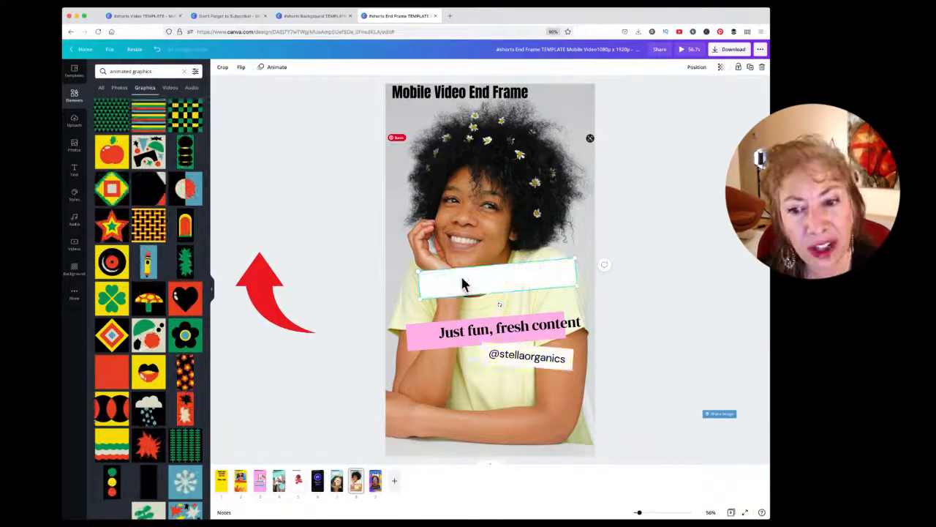
drag(462, 285, 448, 316)
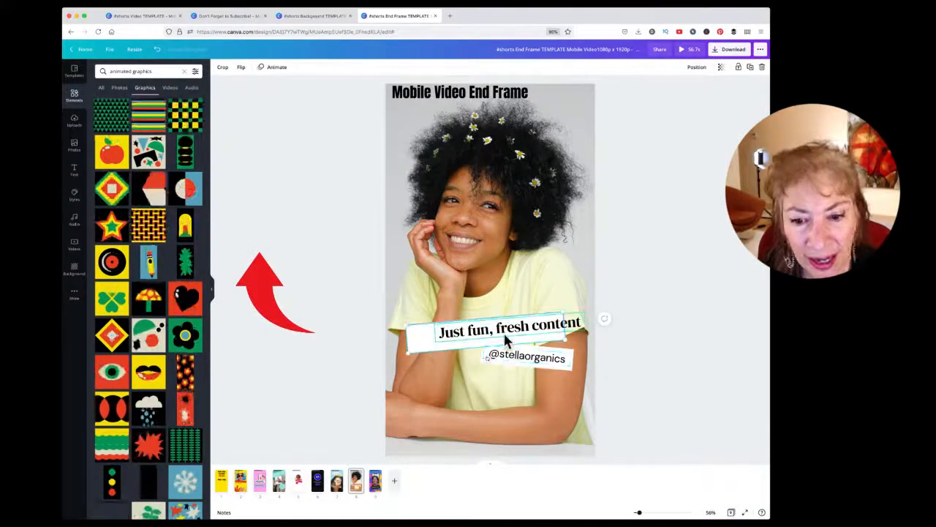
click(480, 338)
click(503, 206)
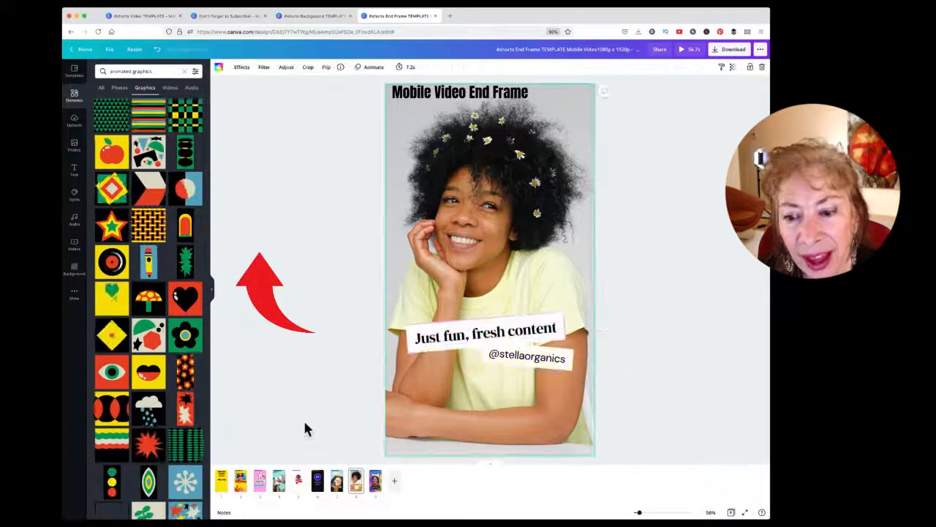
Step: On the seventh end frame, move an animated heart sticker over the woman's closed eye and duplicate it
click(335, 485)
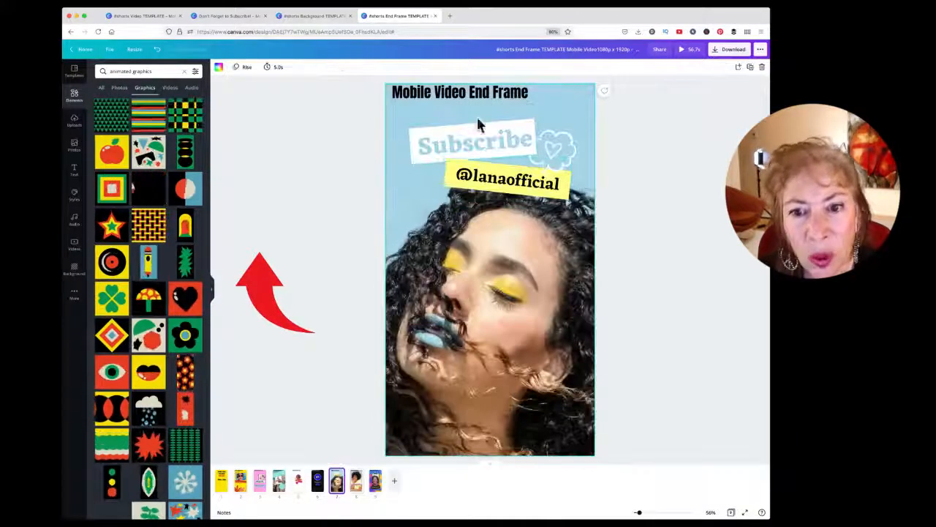
click(474, 143)
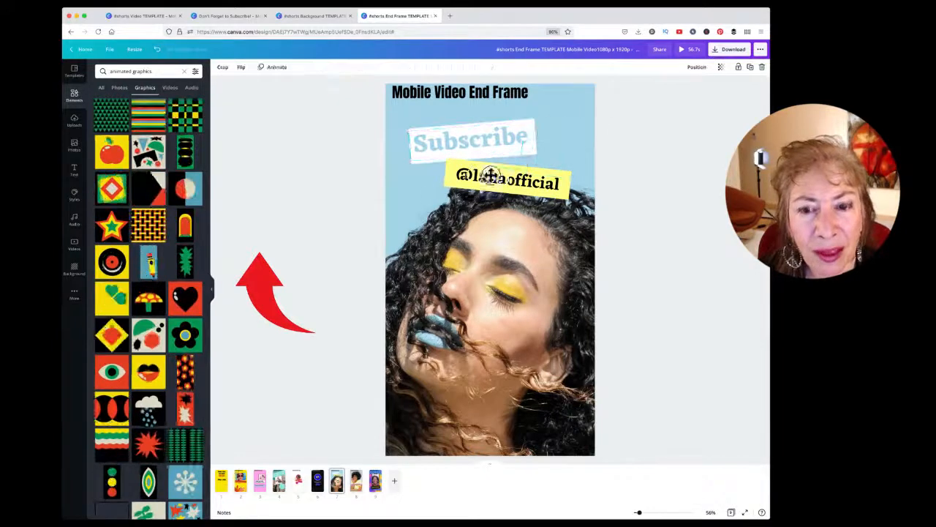
click(519, 151)
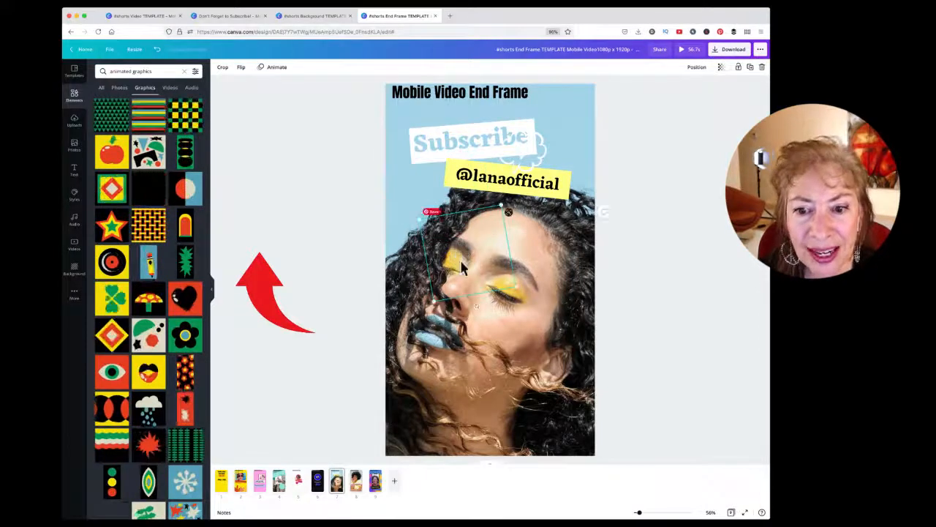
drag(462, 267, 520, 272)
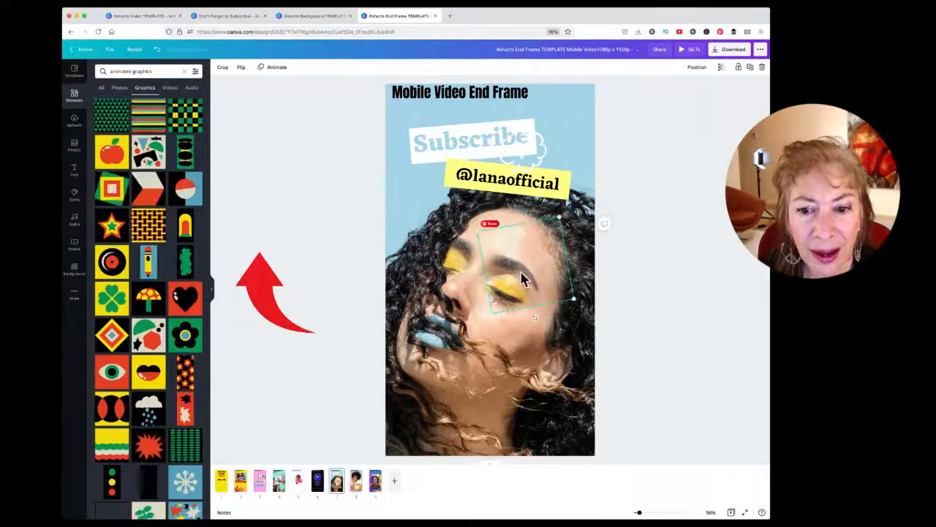
click(750, 66)
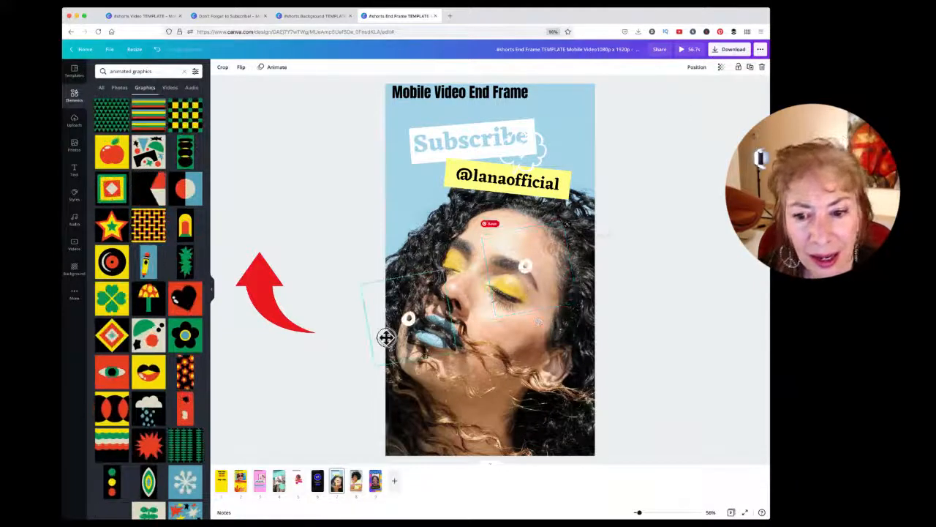